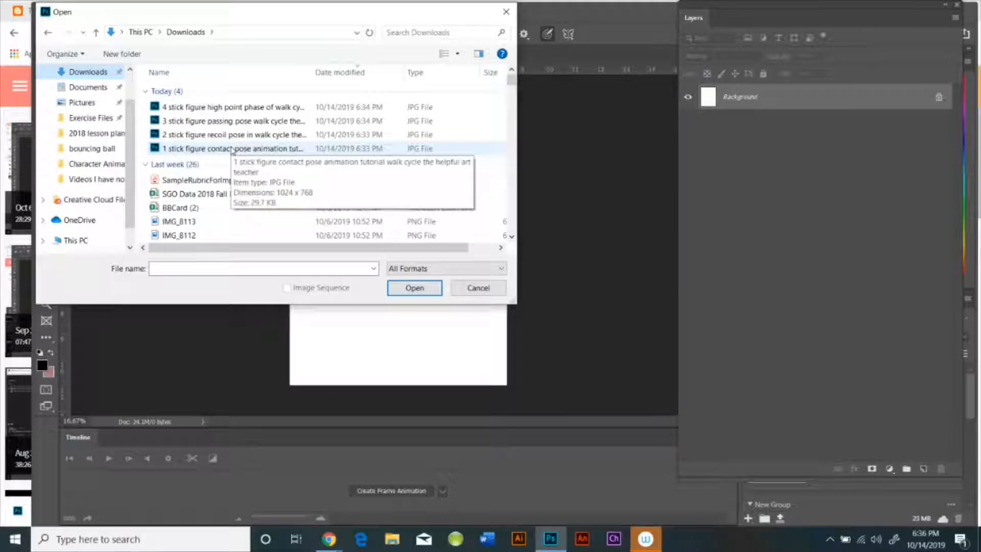
- Open the numbered stick figure walk cycle JPG images from the Downloads folder
left_click(232, 149)
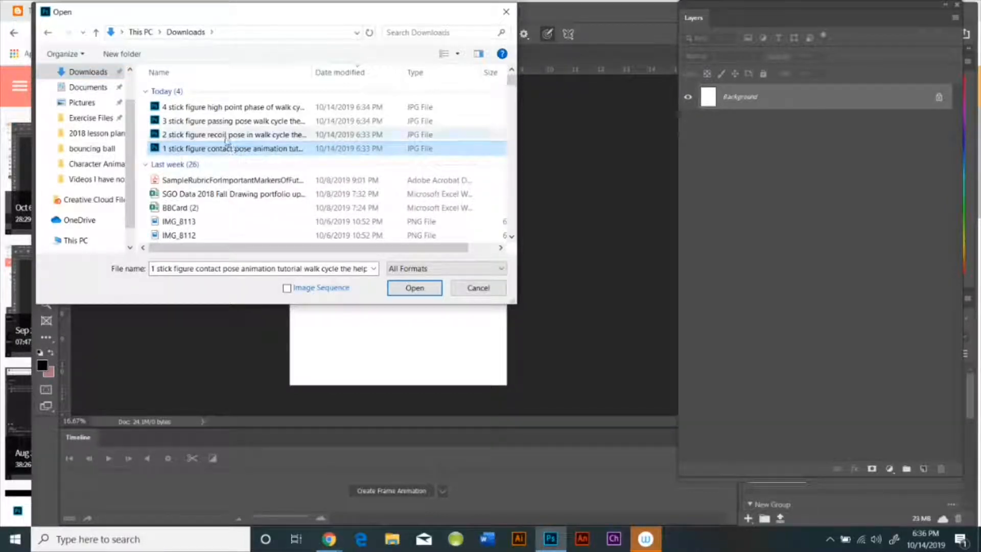
left_click(225, 135, "ctrl")
key("Return")
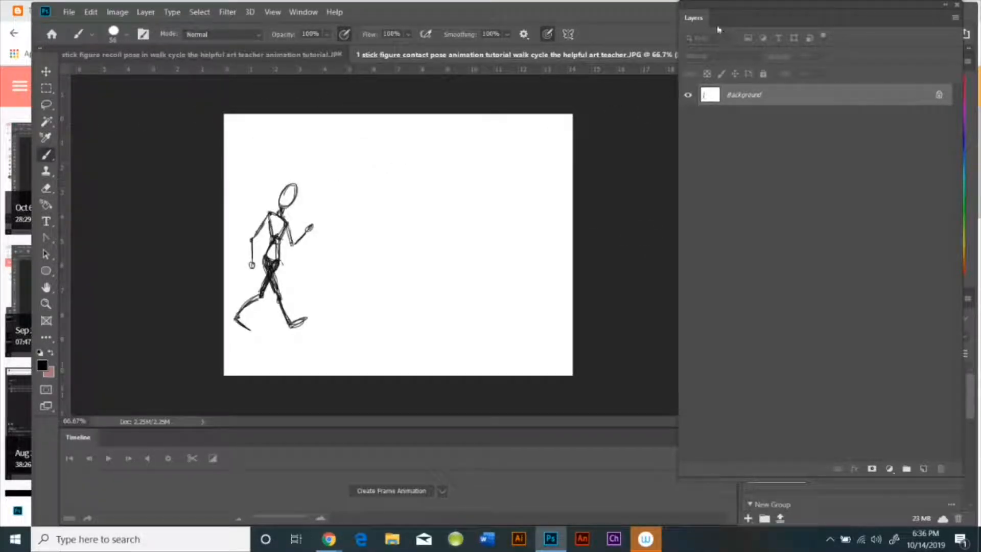
- Collapse the floating Layers panel, move it over the Color panel and expand it again
left_click(947, 6)
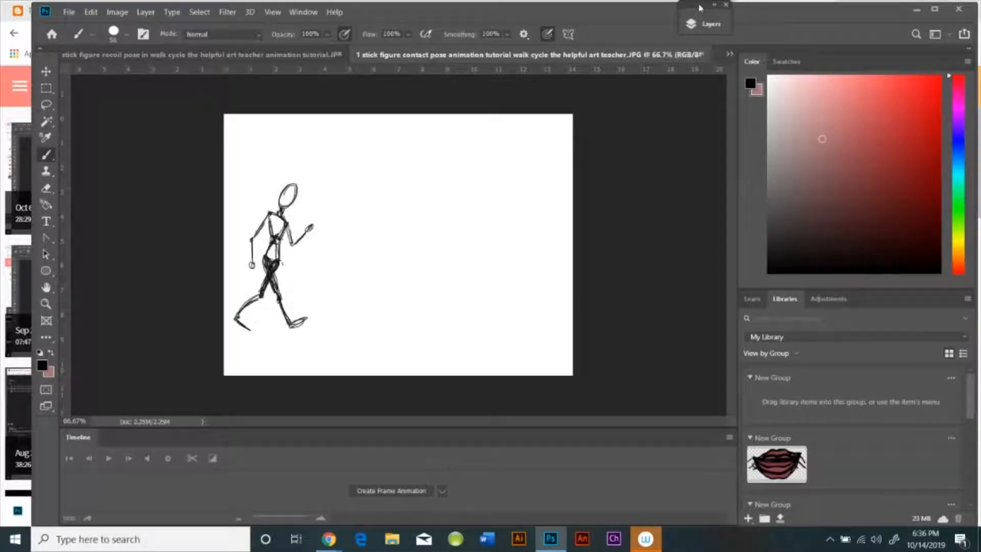
left_click_drag(709, 6, 879, 81)
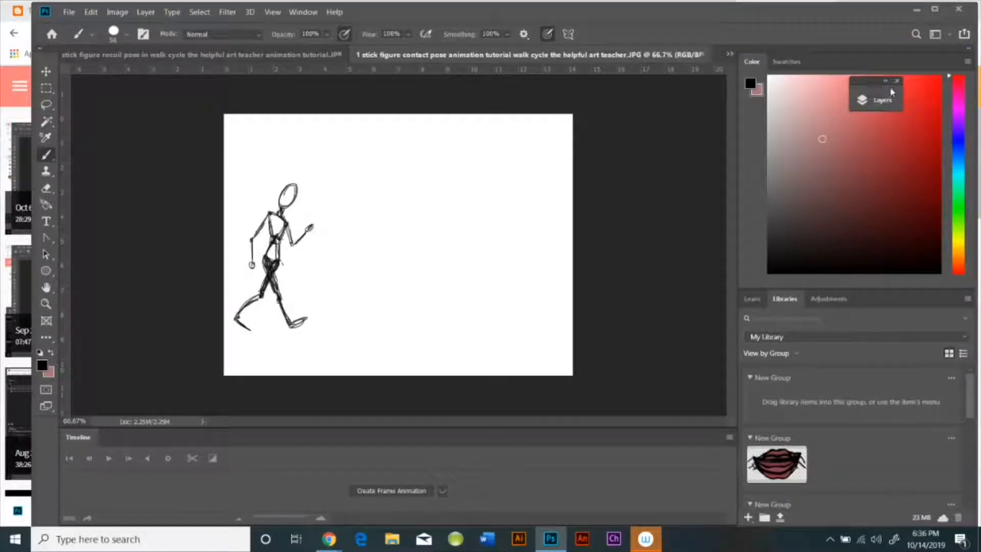
double_click(885, 85)
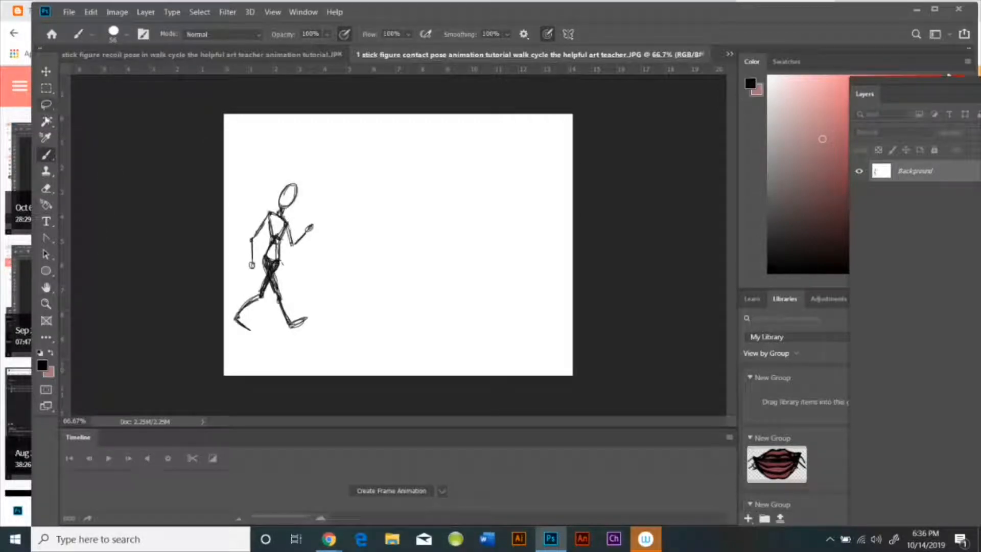
- Select the white background around the contact pose figure with the Magic Wand
left_click(46, 121)
left_click(299, 172)
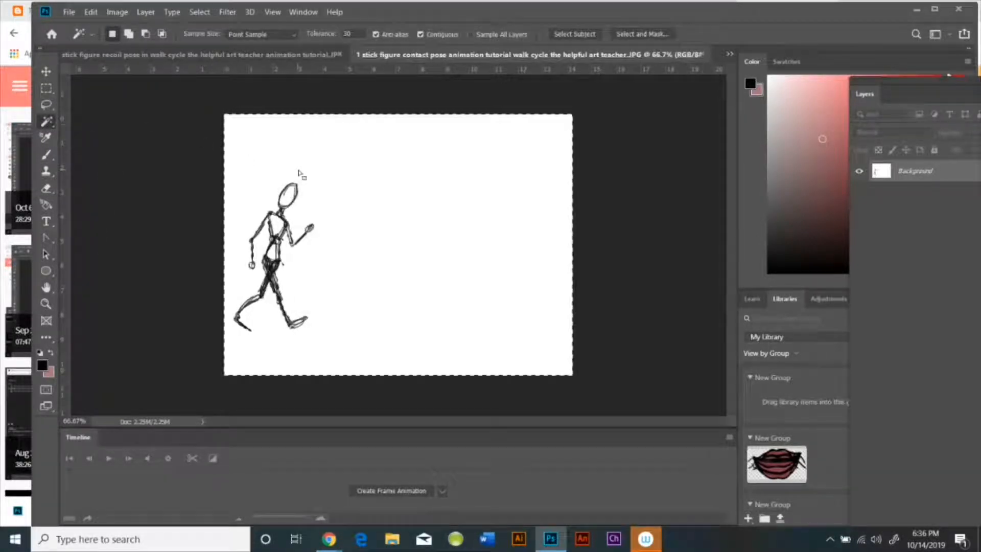
left_click(92, 13)
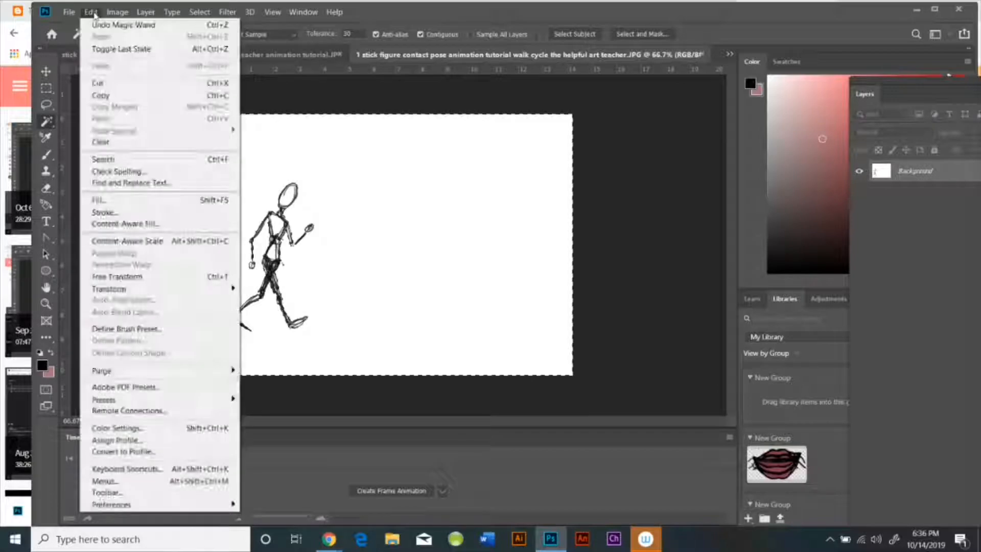
left_click(631, 166)
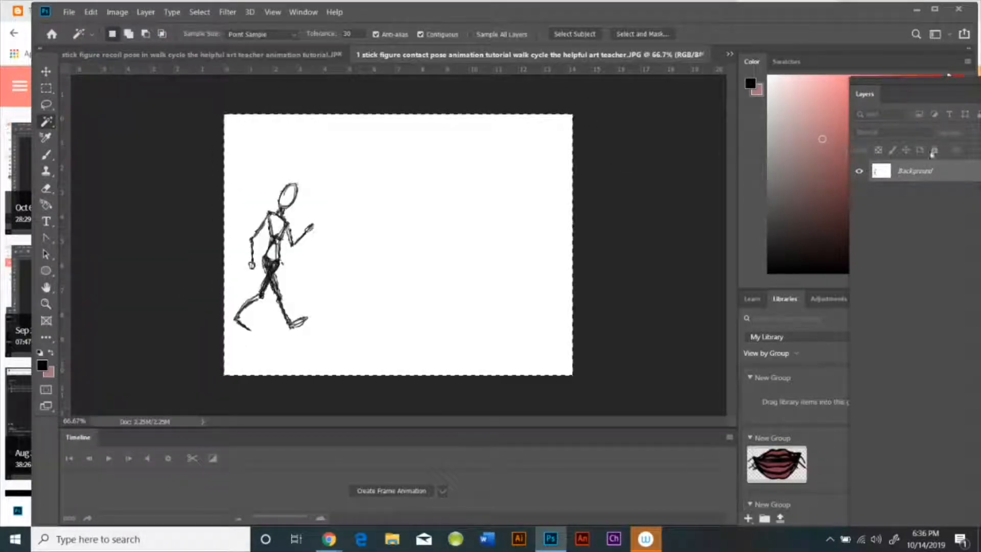
- Reposition the Layers panel, then unlock the contact pose's Background layer and cut the selected white area
left_click_drag(915, 89, 757, 84)
left_click(953, 165)
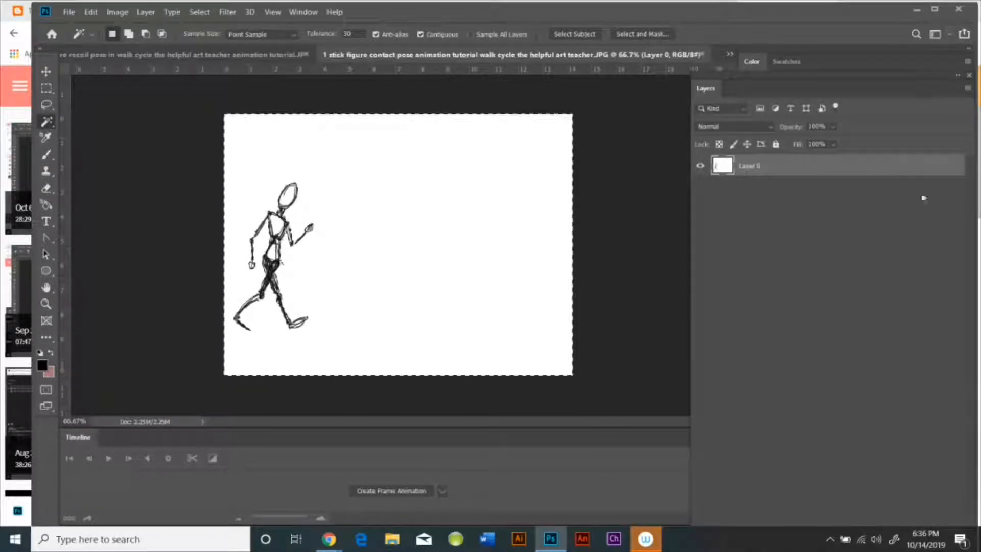
left_click(91, 11)
left_click(104, 85)
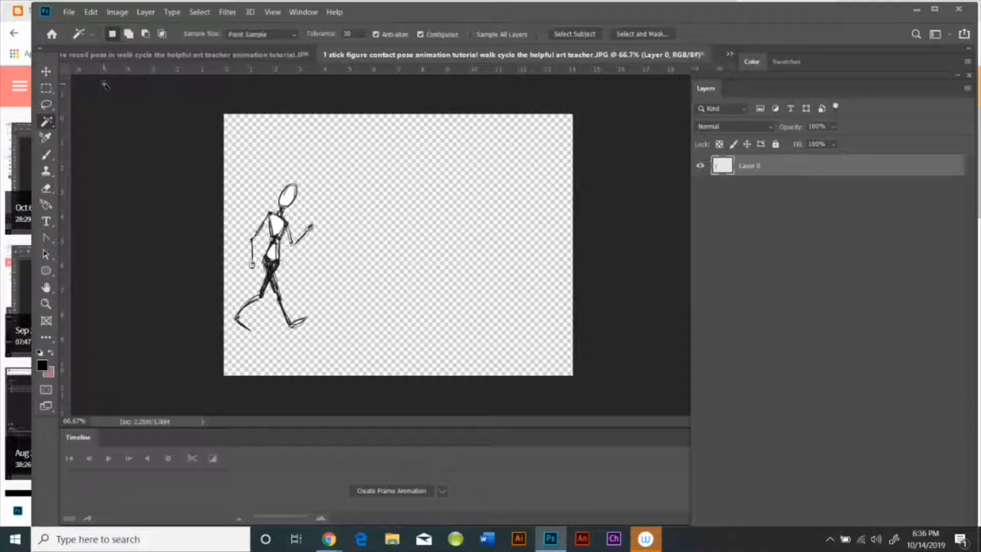
- Save the contact pose image in Downloads as a layered Photoshop PSD file, keeping its file name
left_click(68, 12)
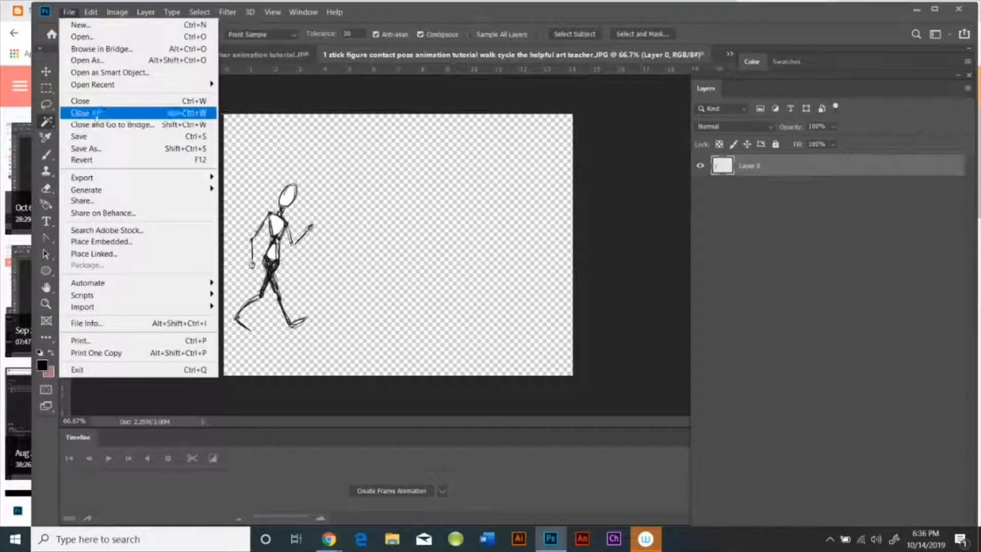
left_click(77, 134)
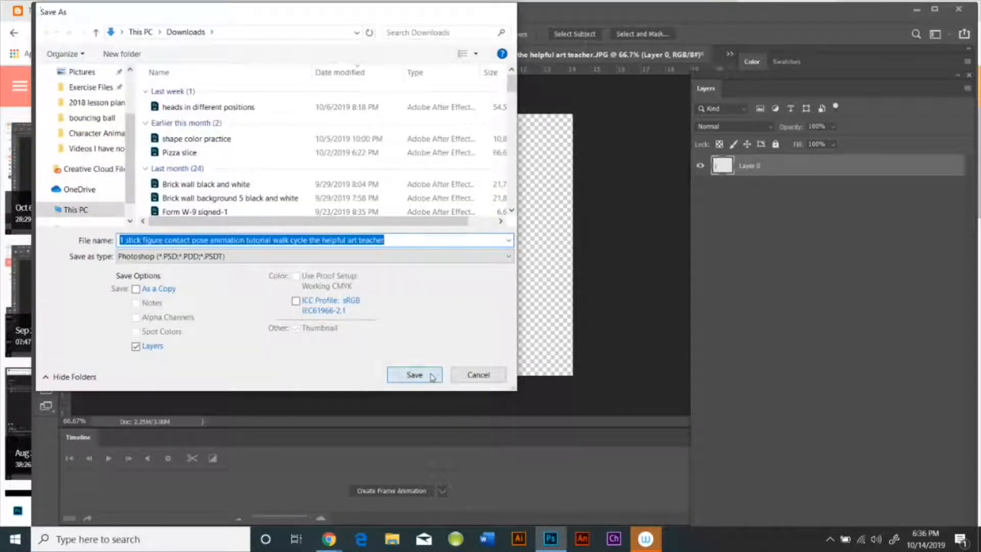
left_click(413, 373)
key("Return")
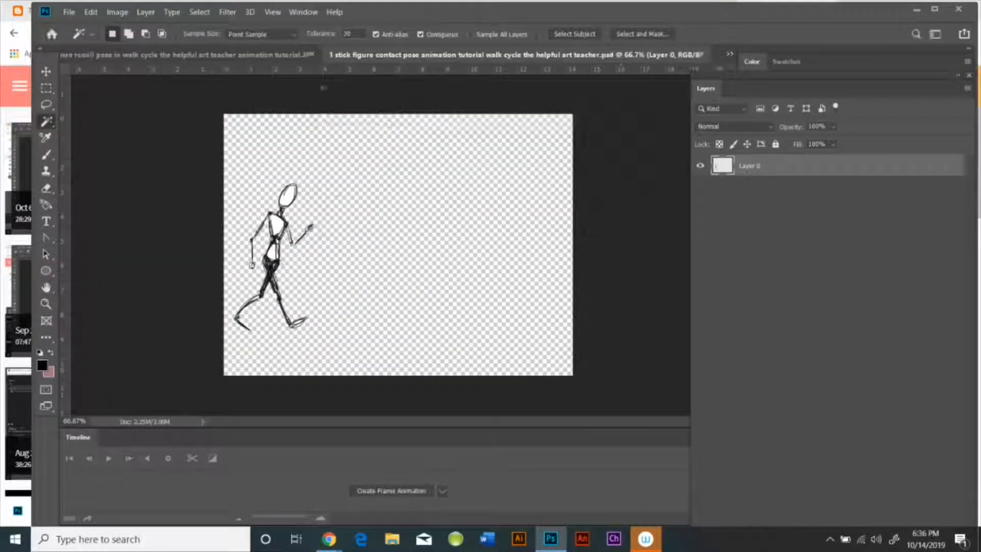
- Unlock the Background layer of the "2 stick figure recoil pose" image and cut out its white background using the Magic Wand
left_click(729, 54)
left_click(552, 94)
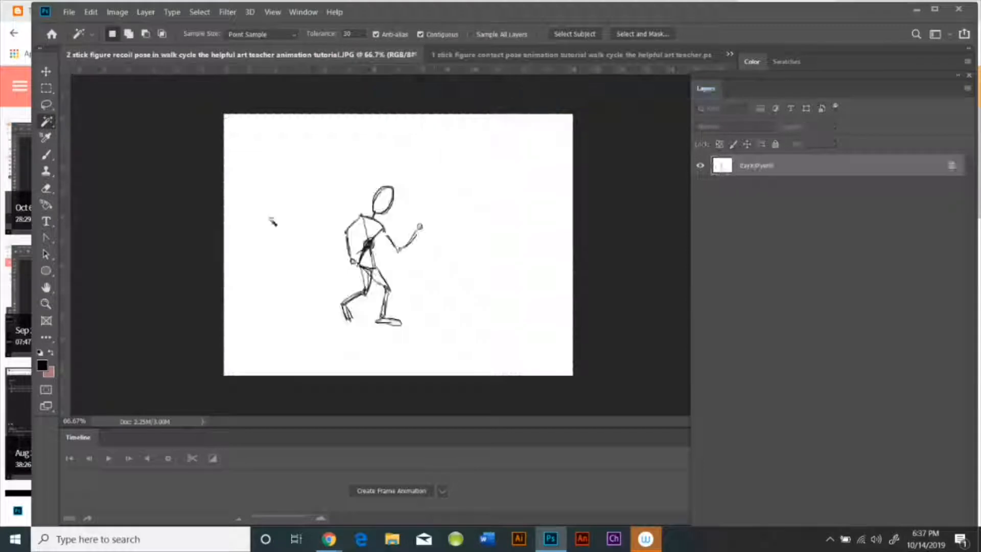
left_click(951, 165)
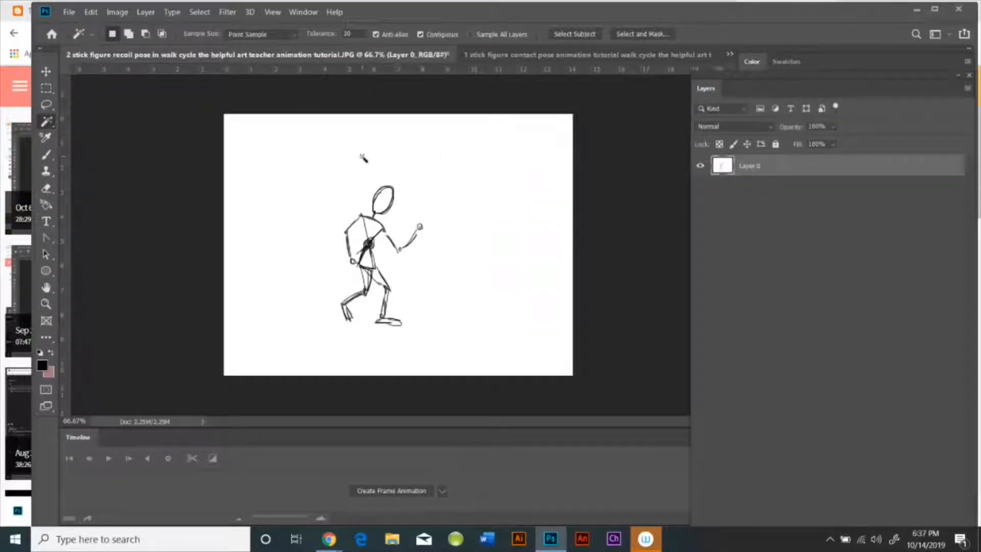
left_click(361, 157)
left_click(91, 12)
left_click(98, 83)
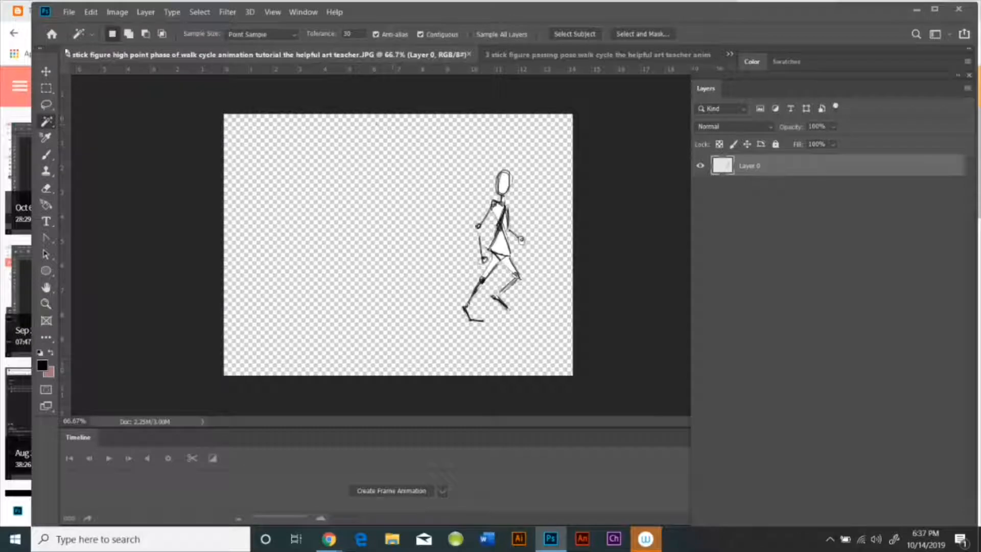
- Save the "4 stick figure high point phase" image as a Photoshop PSD file, keeping its file name
left_click(69, 12)
left_click(82, 138)
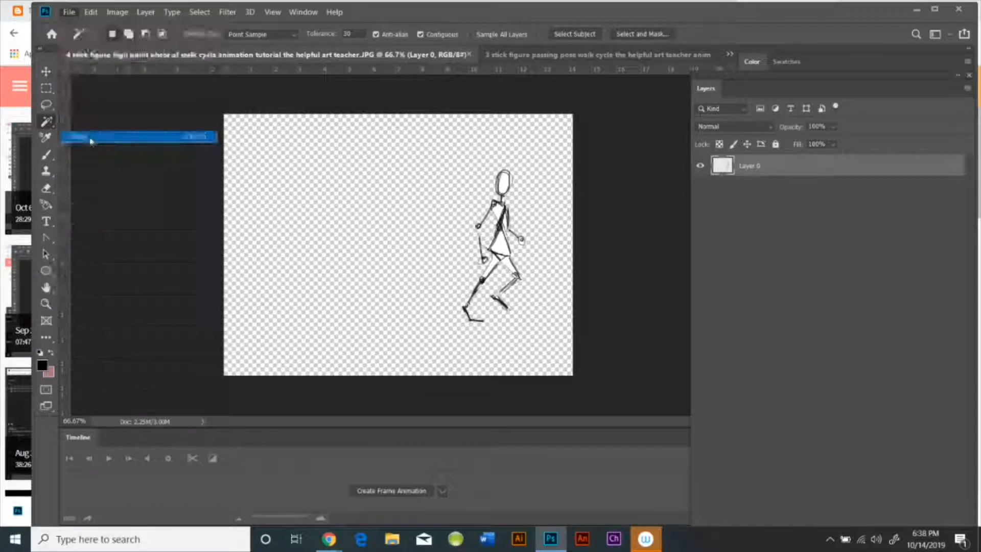
left_click(436, 369)
left_click(631, 143)
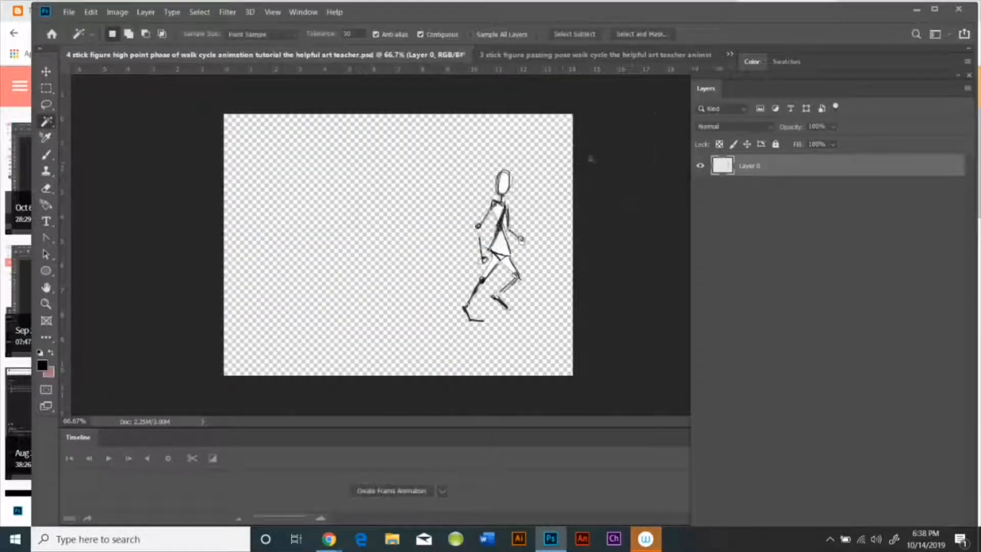
- Start the Load Files into Stack script and add the four stick figure PSD files from Downloads as source files
left_click(66, 11)
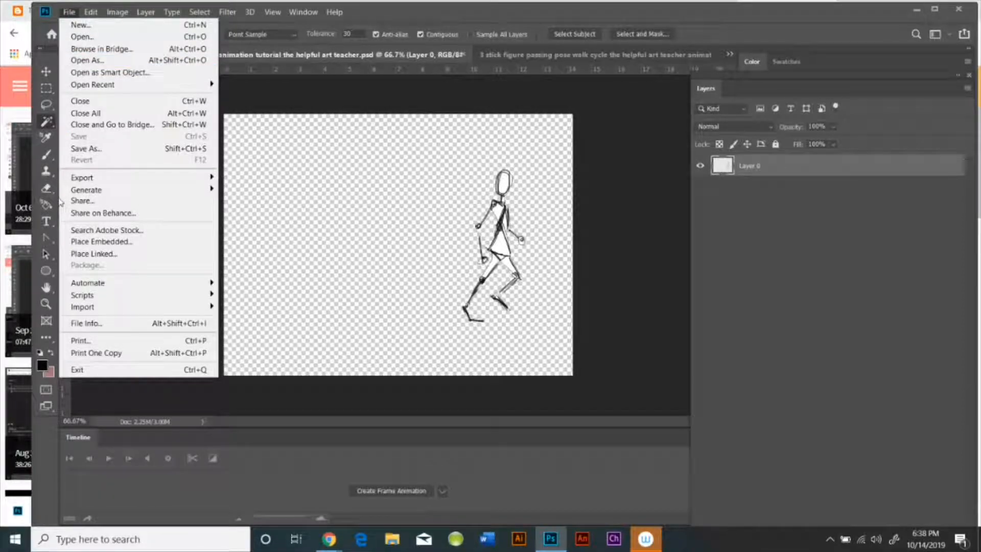
mouse_move(130, 300)
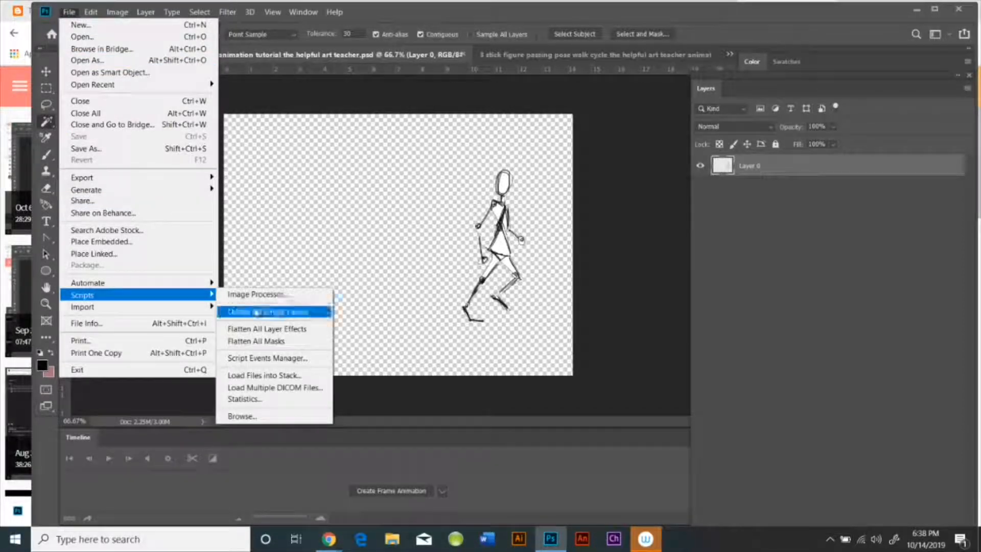
left_click(280, 375)
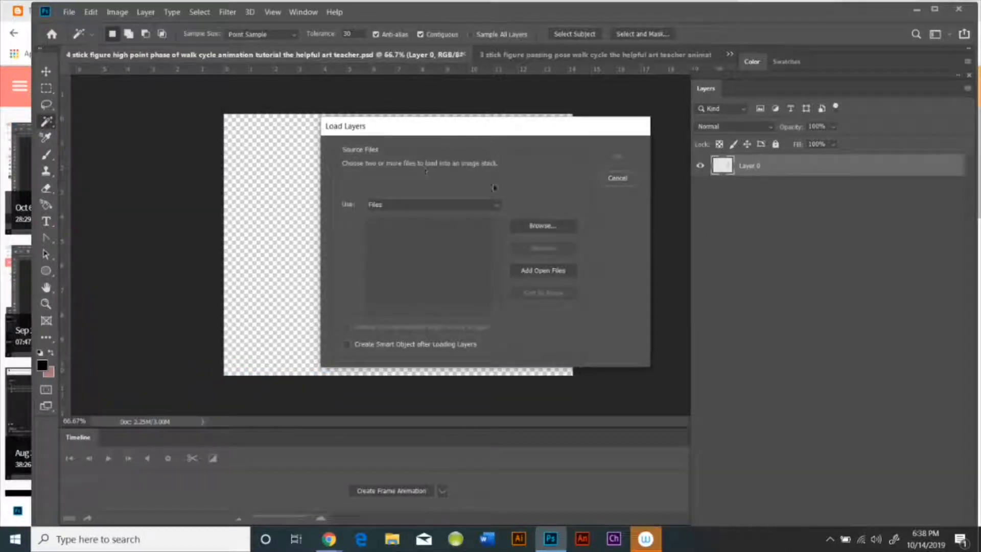
left_click(536, 226)
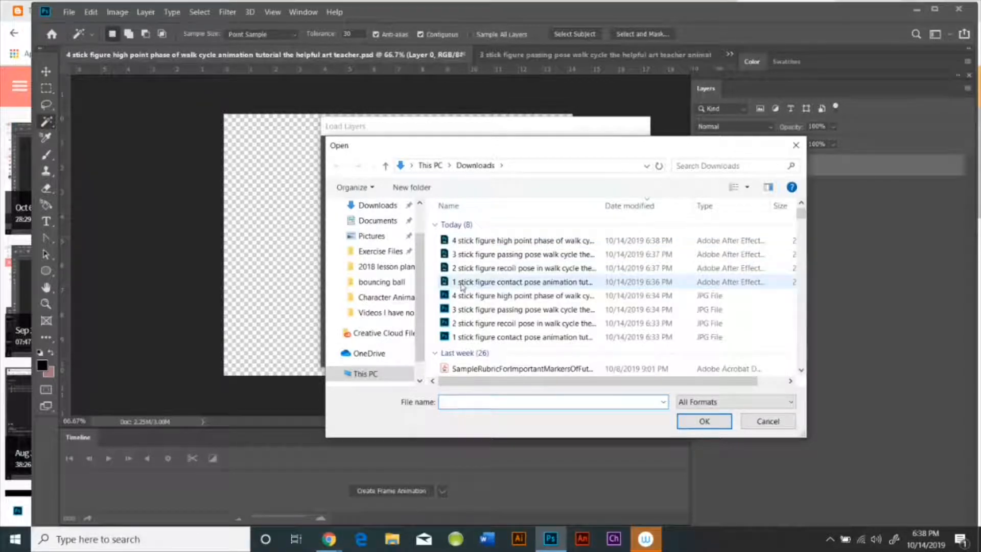
left_click(462, 284)
left_click(463, 268, "shift")
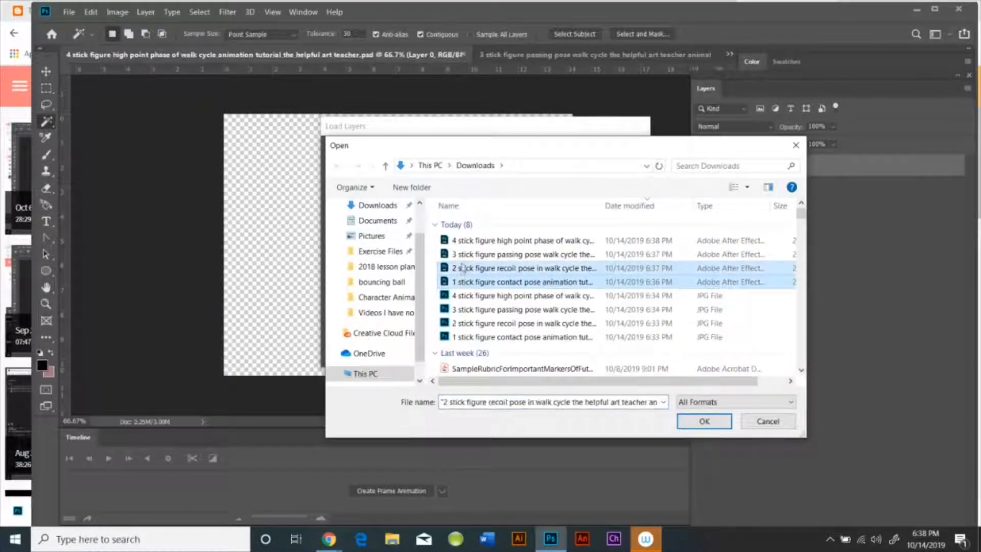
left_click(465, 254, "shift")
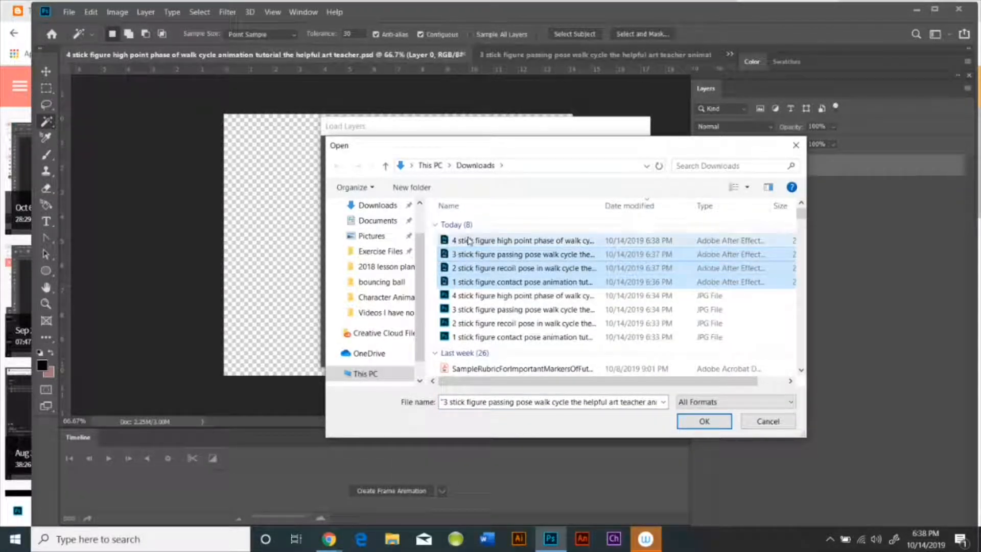
left_click(469, 241, "shift")
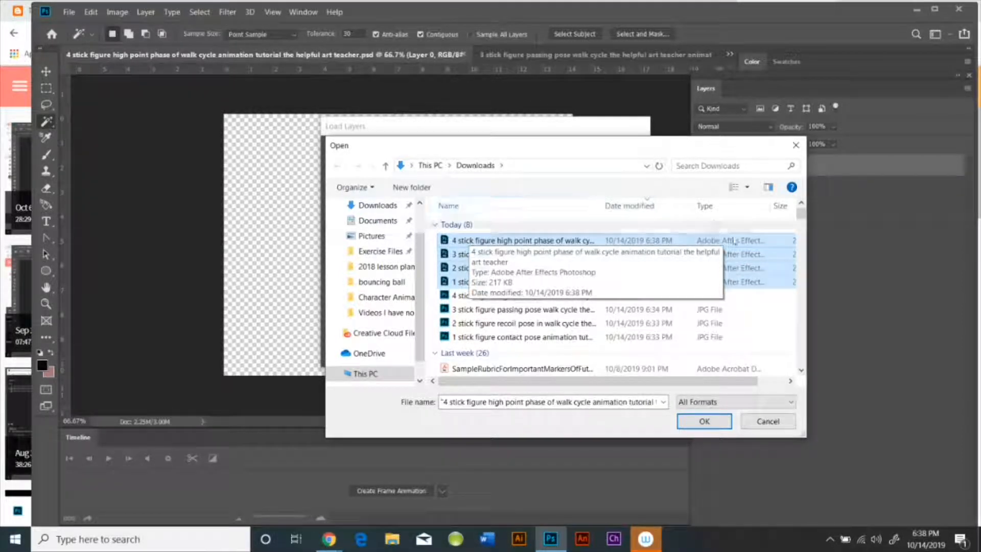
left_click(707, 421)
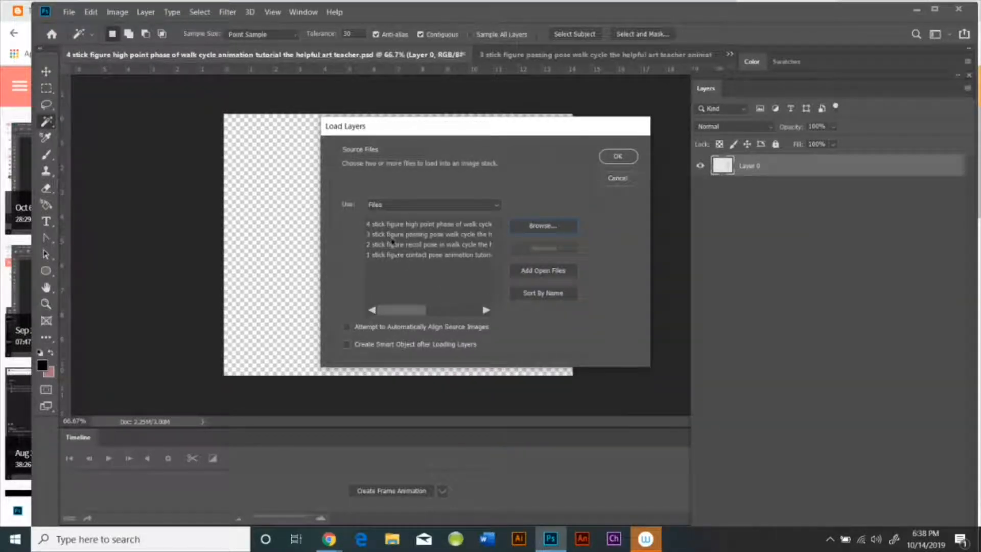
- Select all four listed source files and load them as layers into one new document
left_click(392, 225)
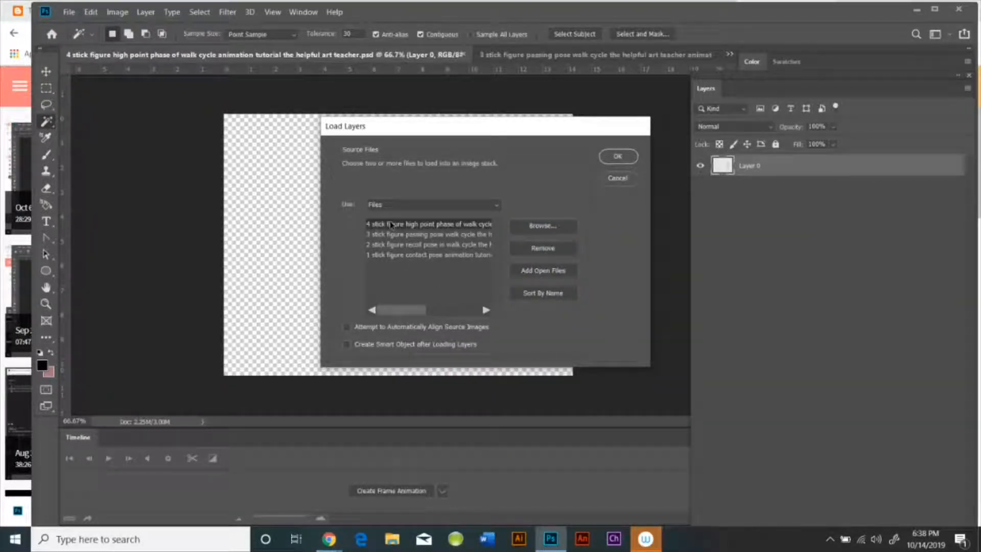
left_click(403, 234, "shift")
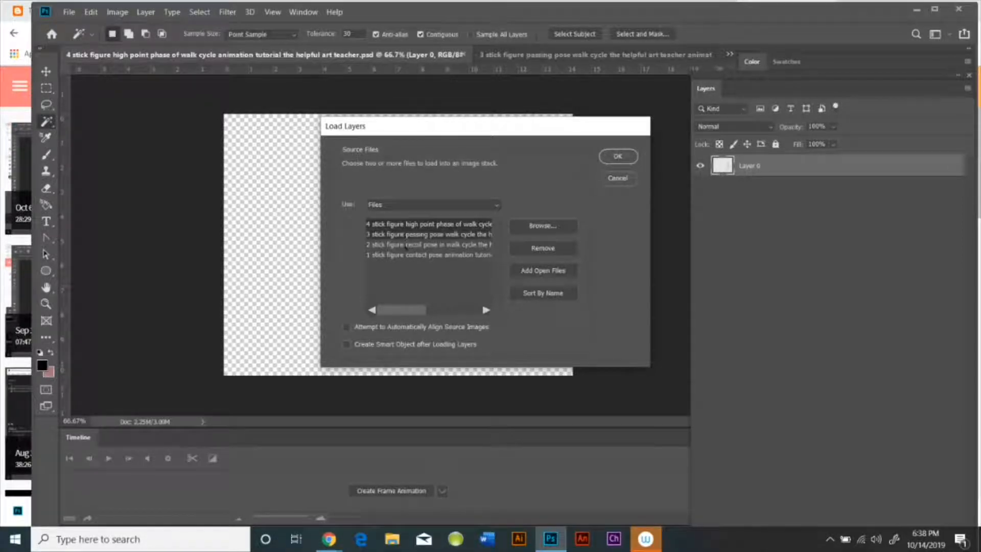
left_click(407, 245, "shift")
left_click(406, 254, "shift")
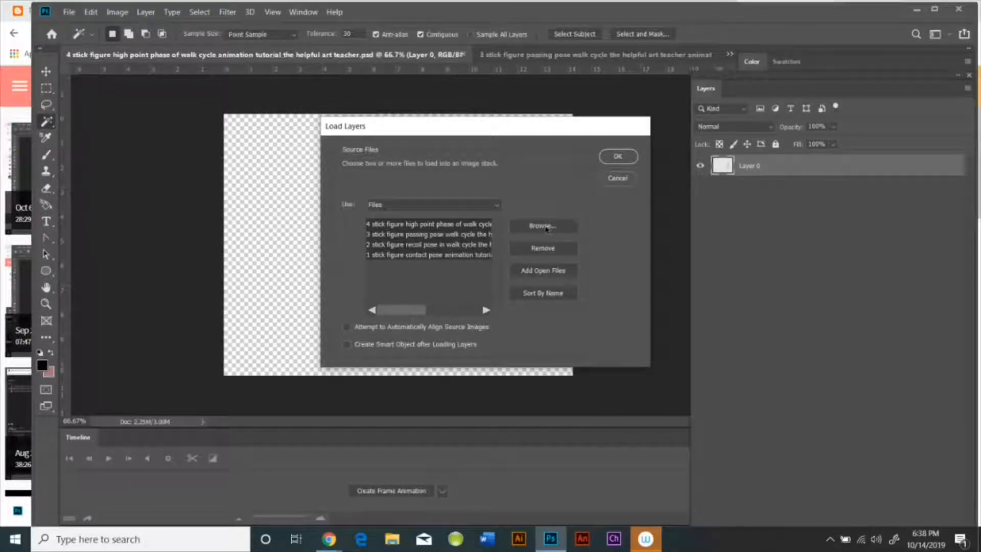
left_click(623, 158)
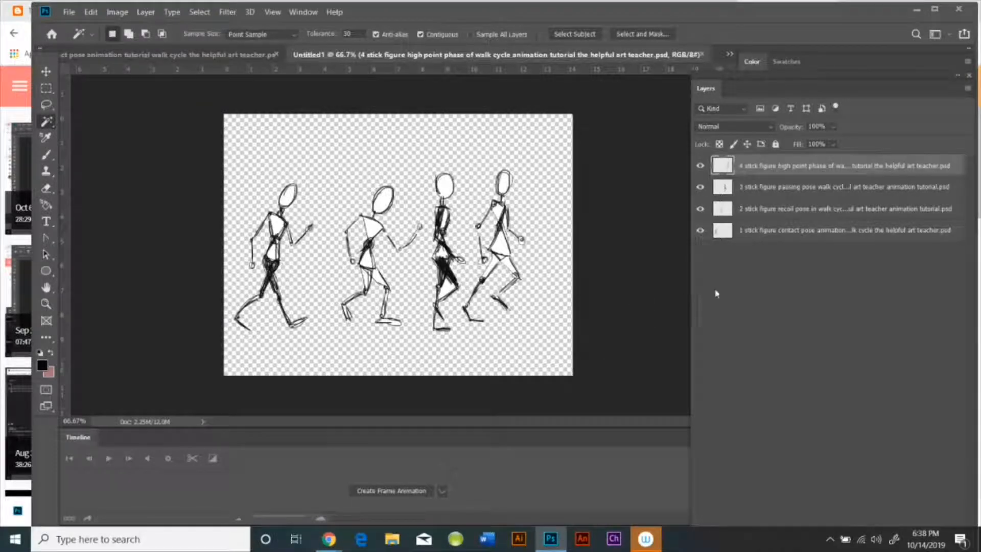
- Move the high point and passing pose figures with the Move tool so they overlap the contact pose figure
left_click(749, 233)
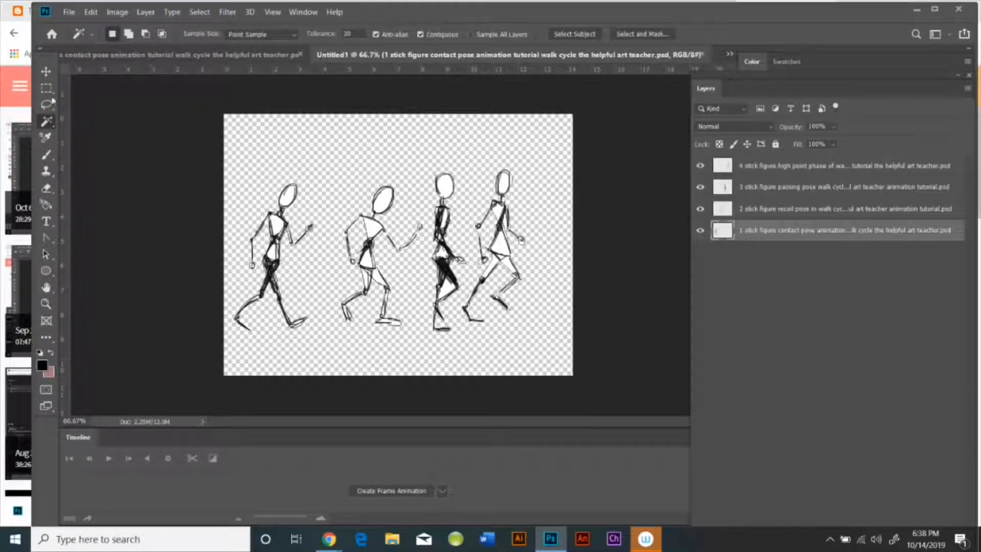
left_click(46, 71)
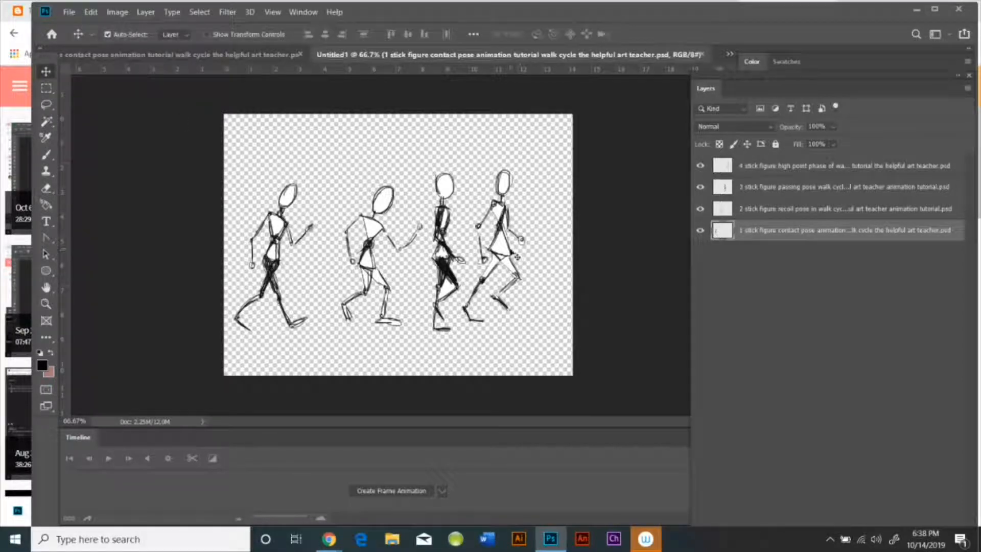
left_click_drag(516, 254, 276, 260)
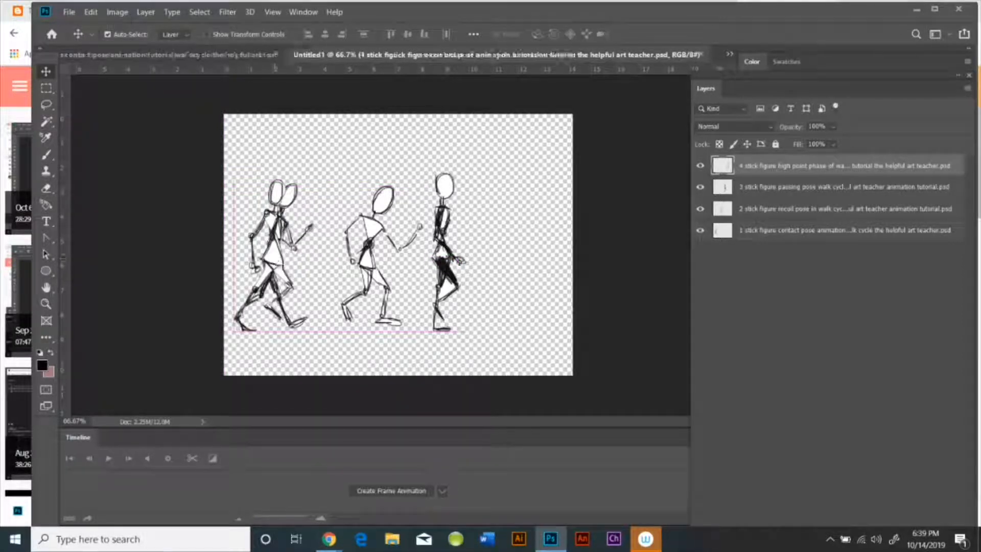
left_click(744, 188)
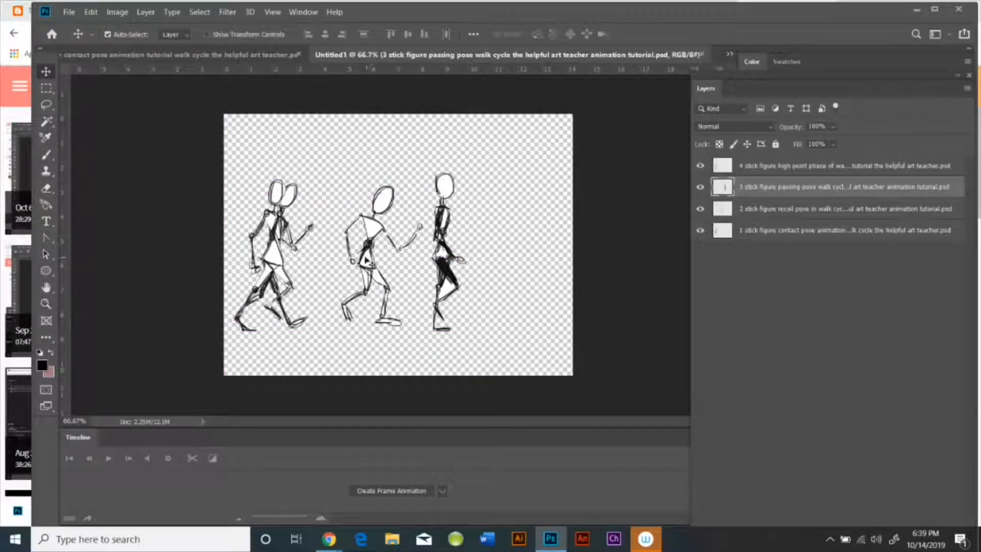
left_click_drag(442, 221, 281, 222)
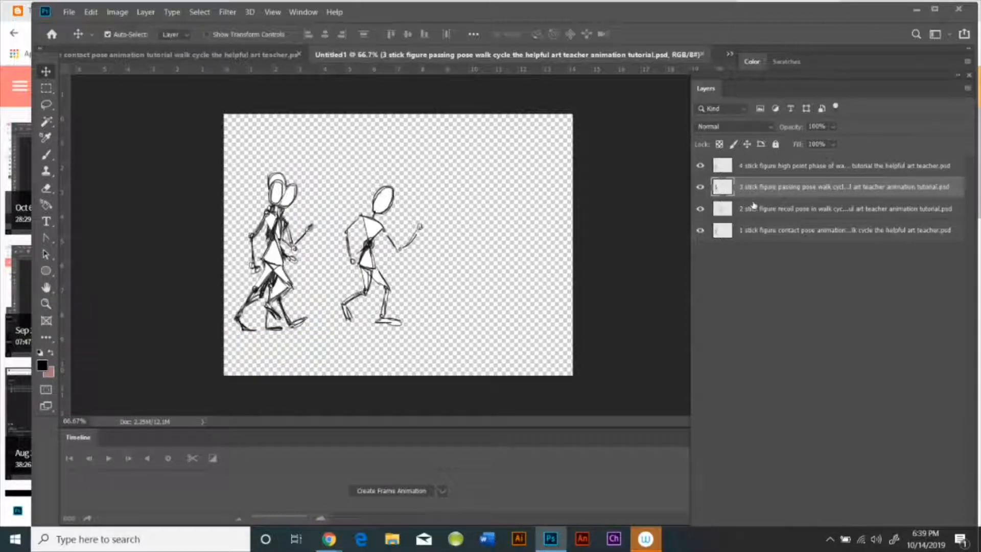
- Move the recoil pose figure with the Move tool so it overlaps the other three stick figures
left_click(743, 170)
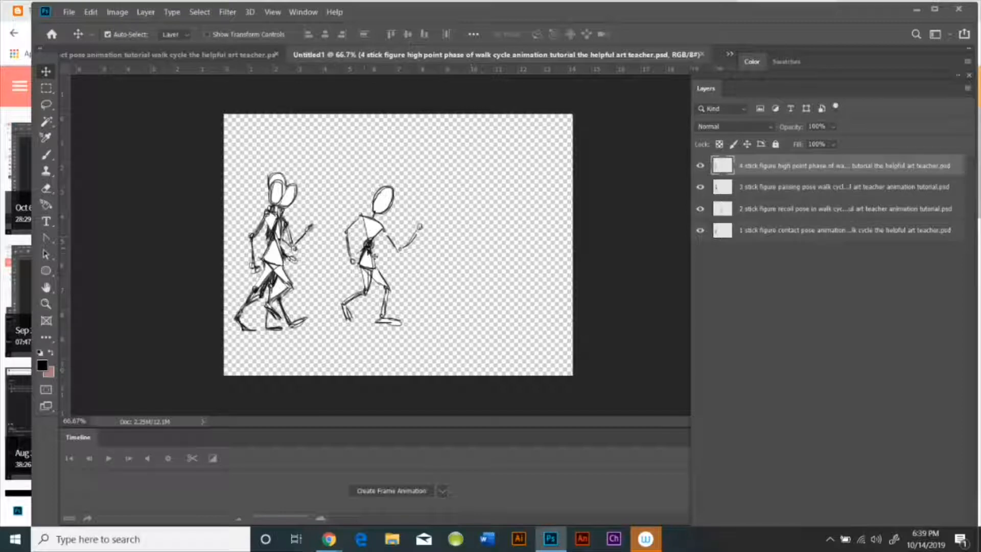
left_click_drag(373, 250, 275, 225)
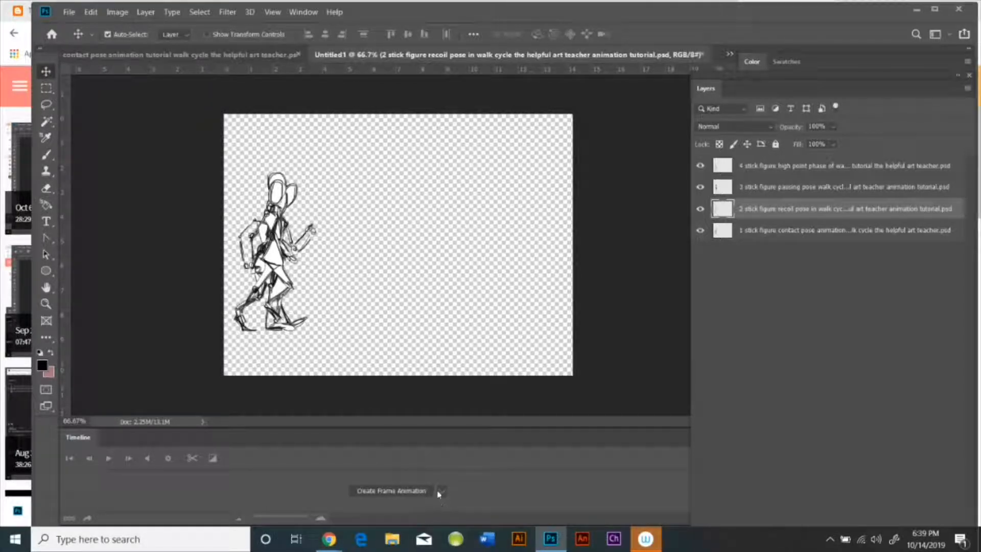
- Create a frame animation in the timeline and make its frames from the four pose layers
left_click(412, 492)
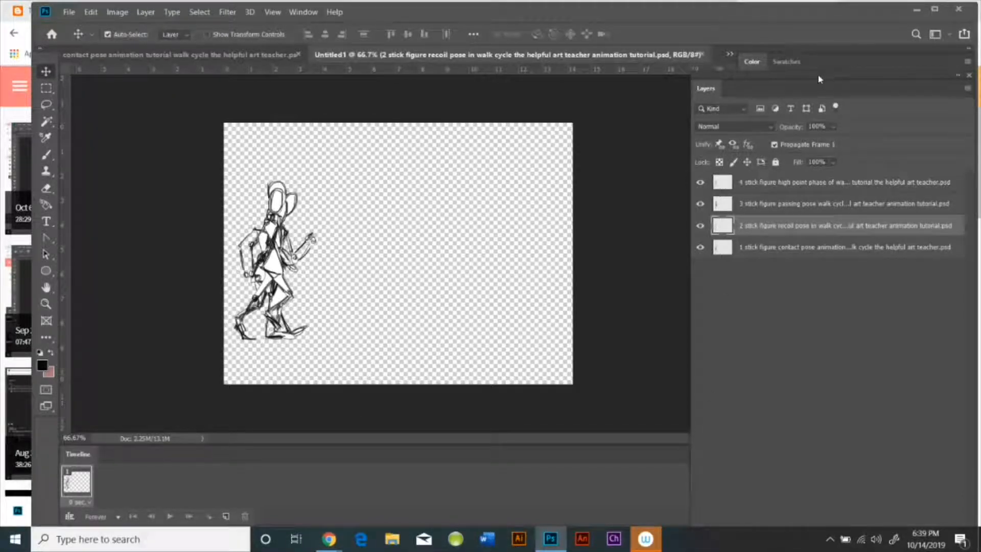
left_click_drag(818, 78, 912, 69)
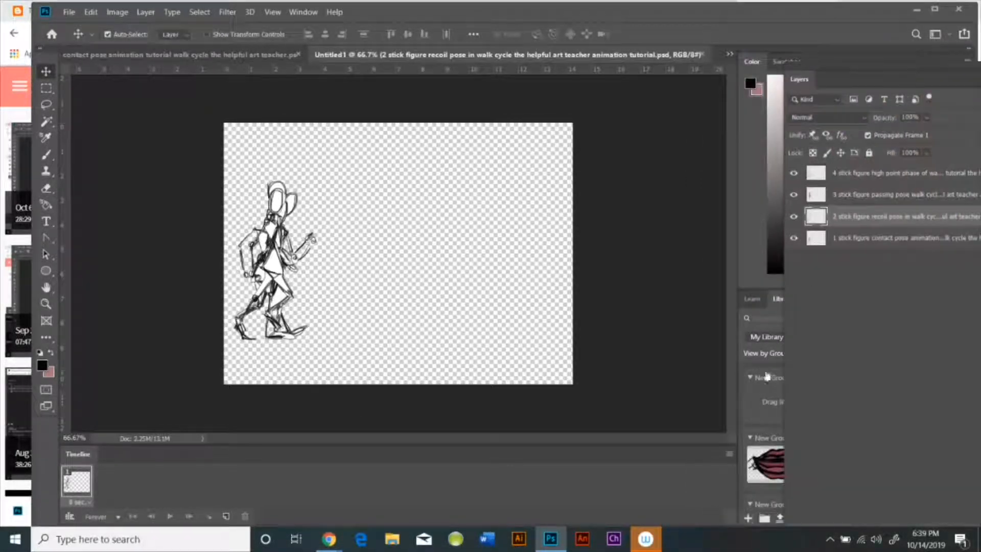
left_click(729, 453)
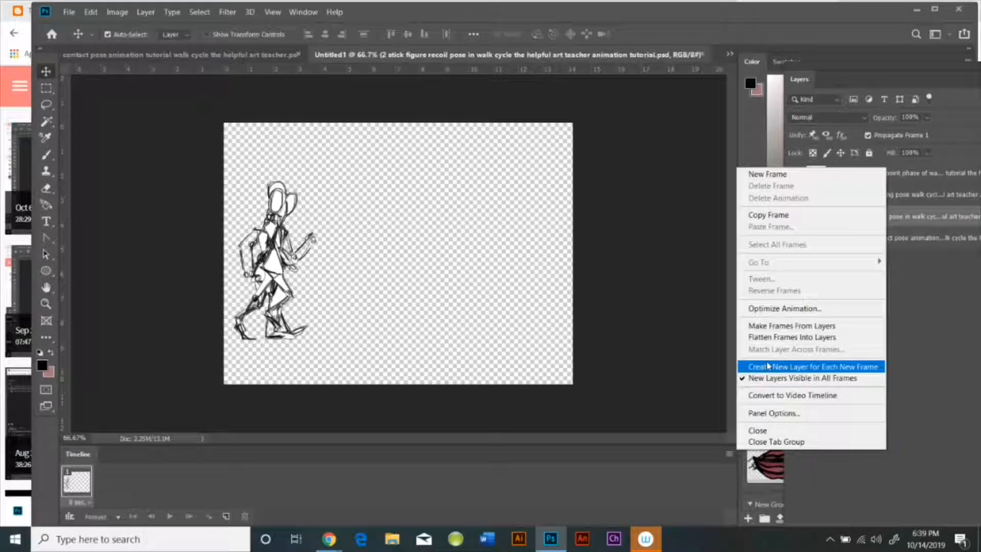
left_click(787, 326)
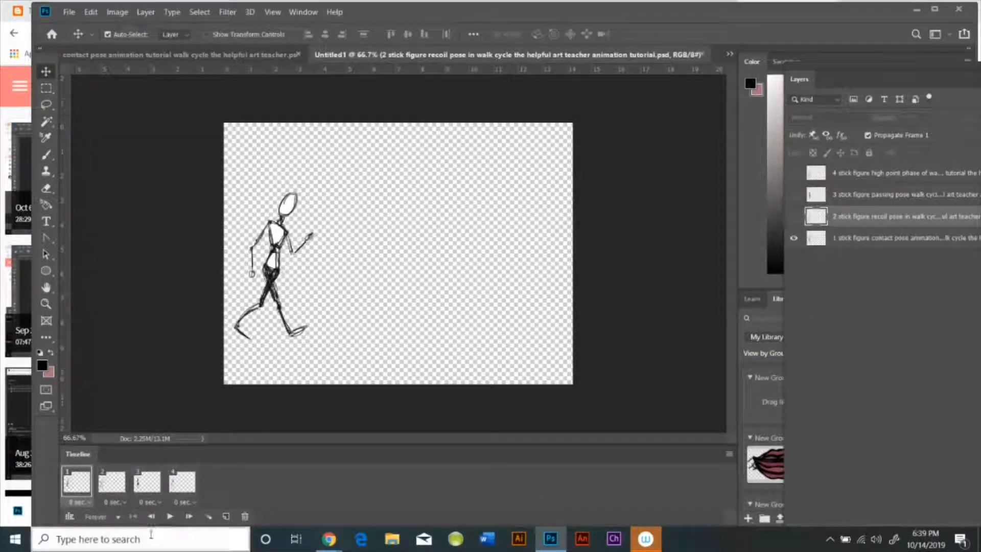
- Play the walk cycle animation as a preview, stop it and select the first frame
left_click(168, 516)
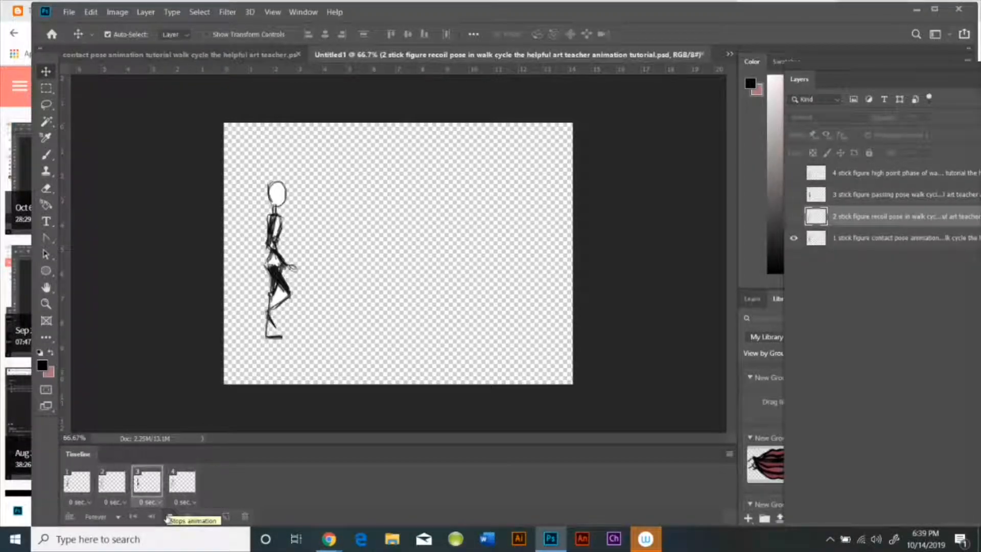
left_click(168, 516)
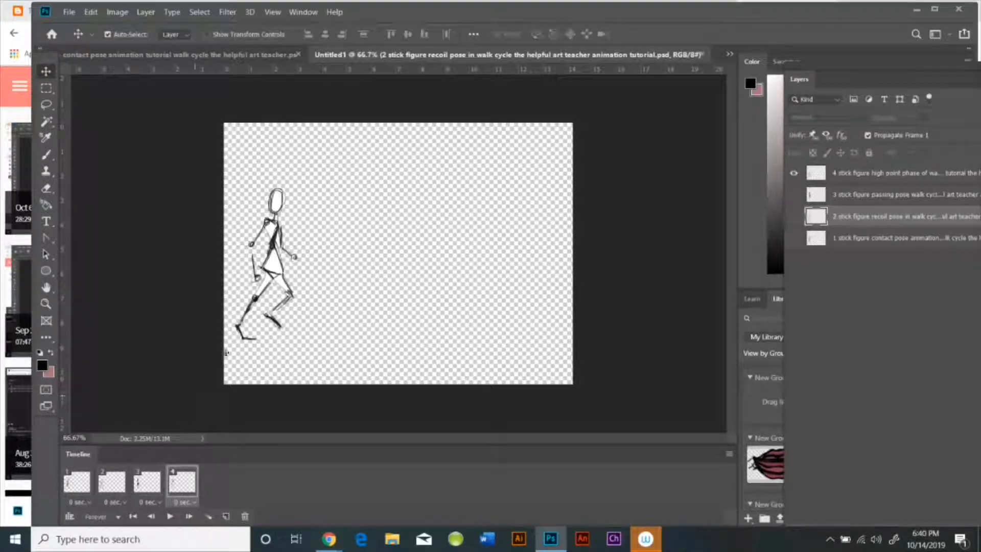
left_click(76, 482)
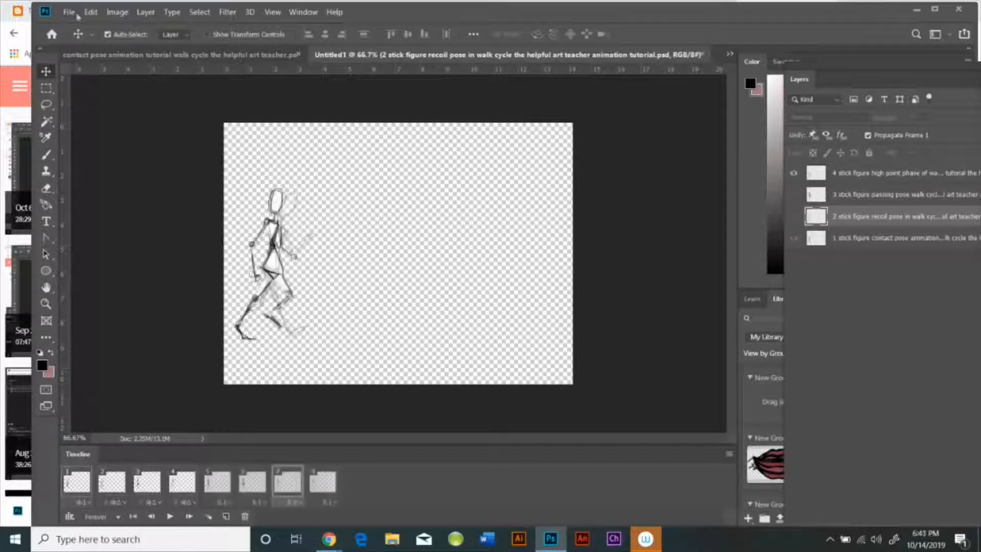
- Save the layered document in Downloads as a Photoshop file named "walk cycle image stack" with Maximize Compatibility on
left_click(77, 15)
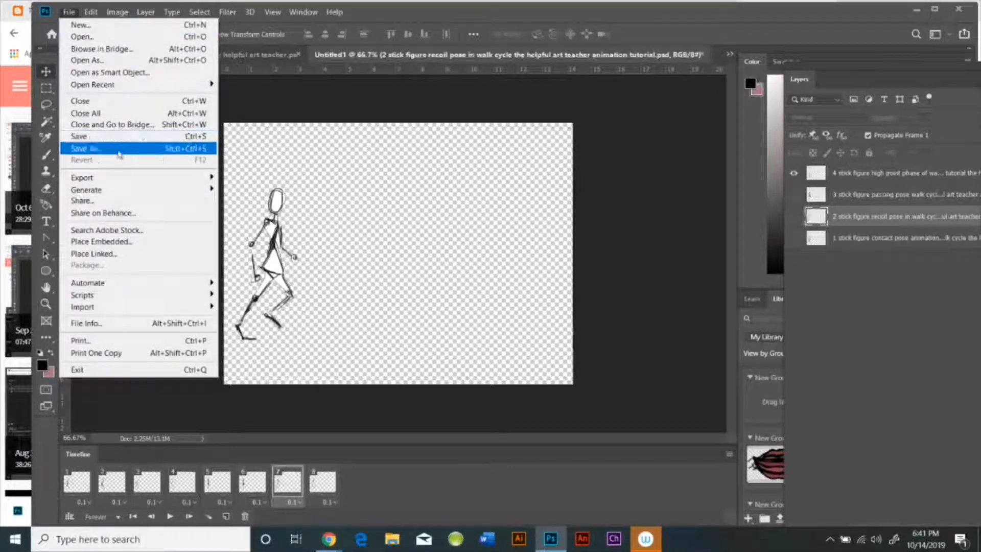
left_click(117, 149)
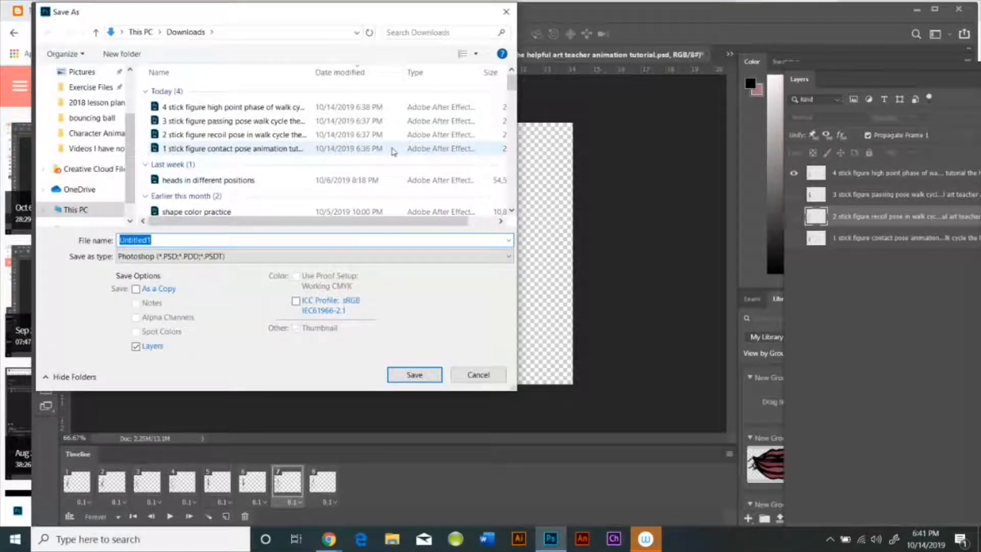
type("walk cycle imag")
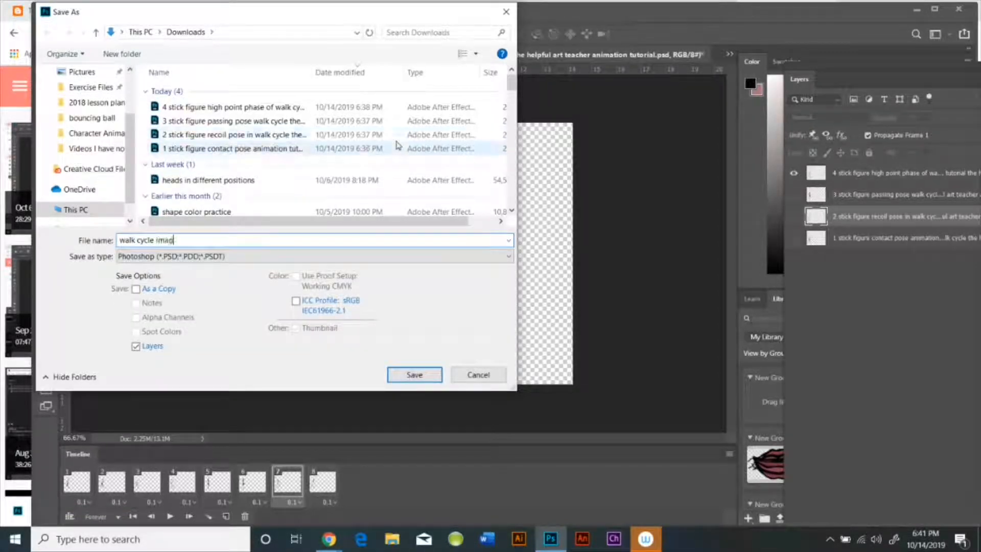
type("e stack")
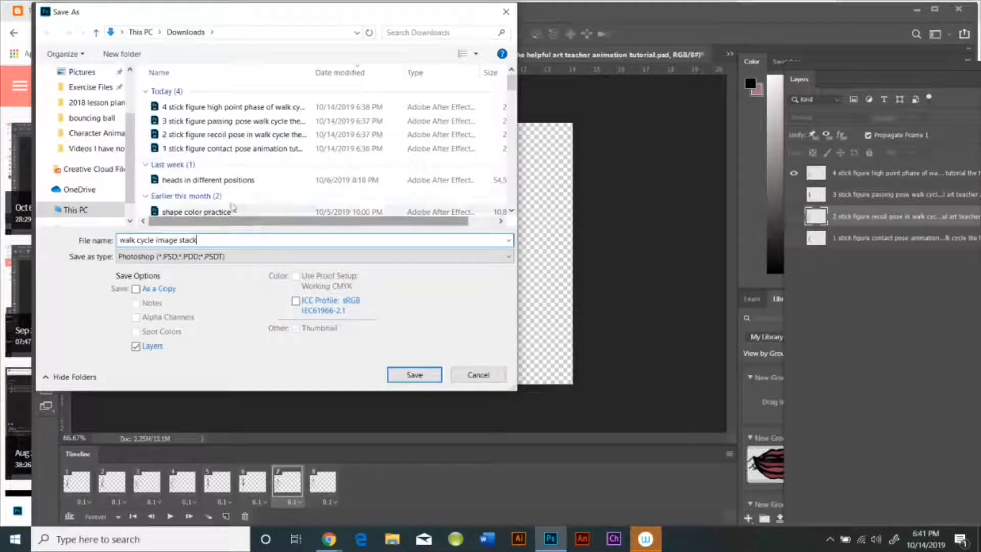
scroll(131, 149, "up", 3)
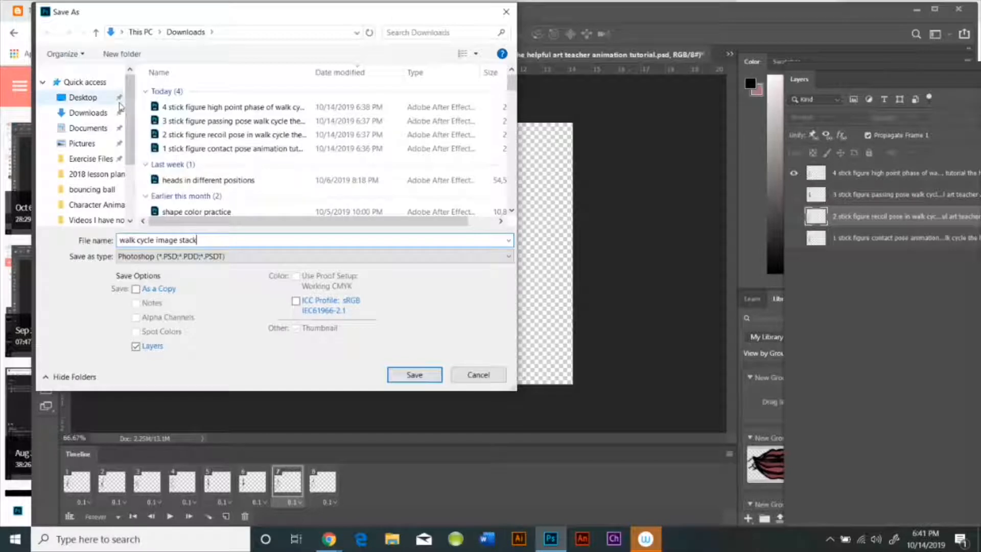
left_click(94, 119)
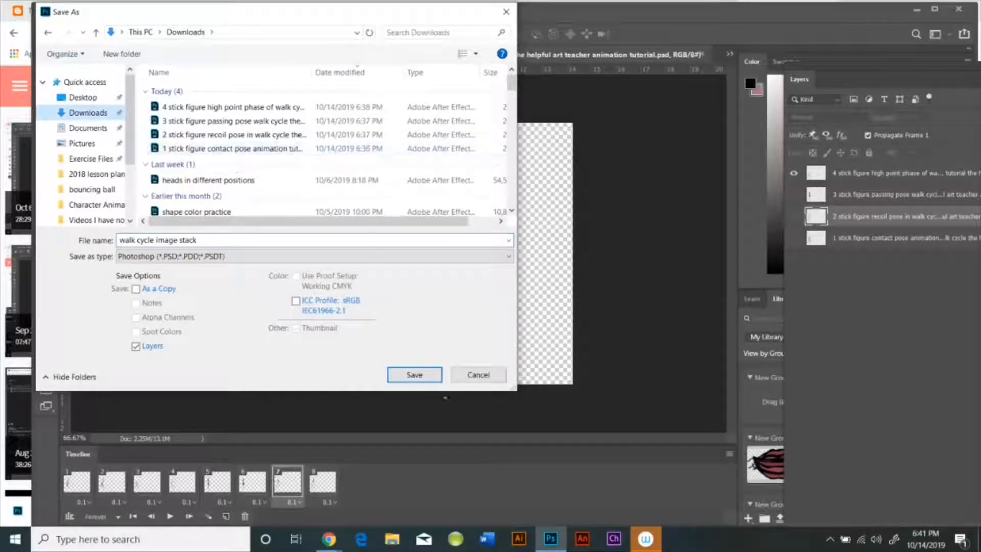
left_click(414, 375)
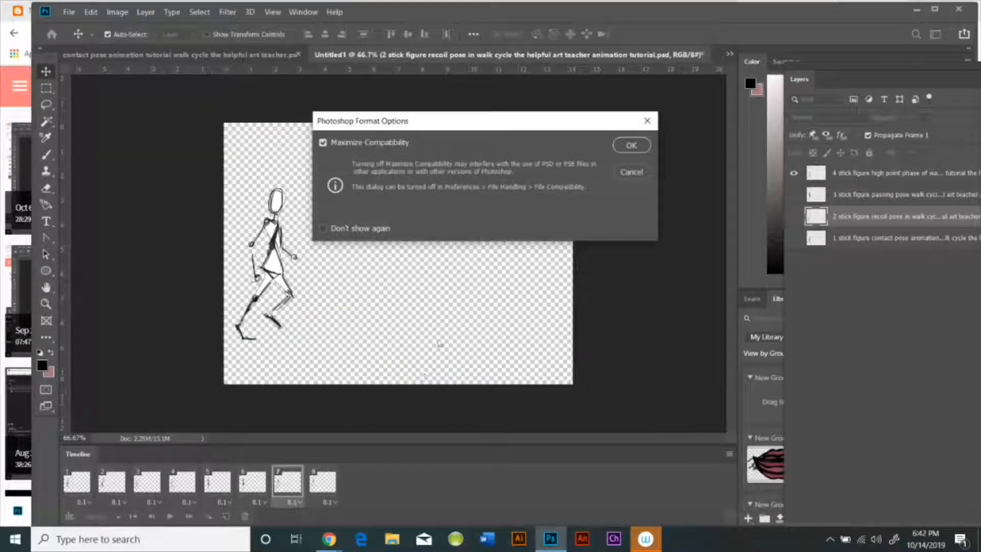
left_click(642, 149)
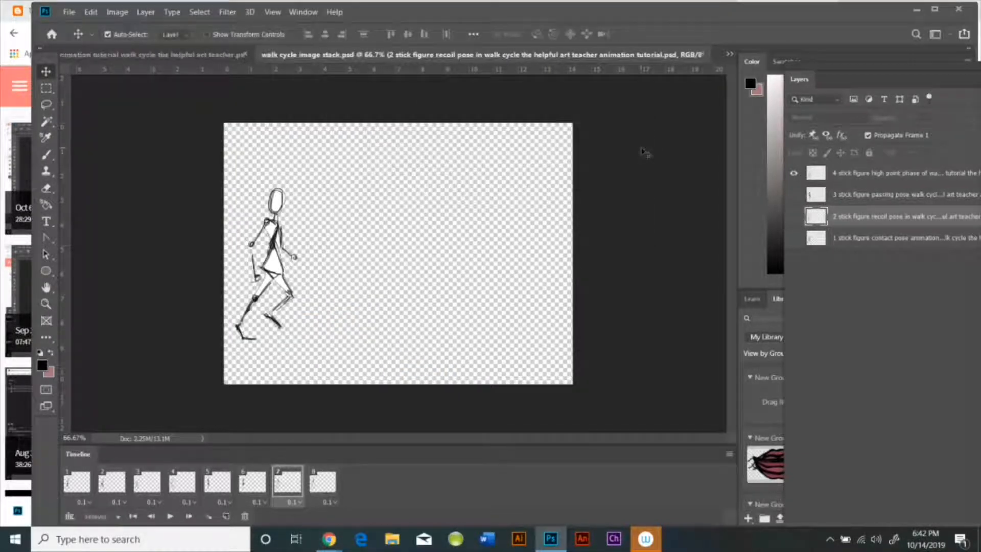
- Switch to Adobe Animate, create a Full HD 1920 x 1080 HTML5 Canvas document at 24 fps and fit its stage in the window
left_click(583, 539)
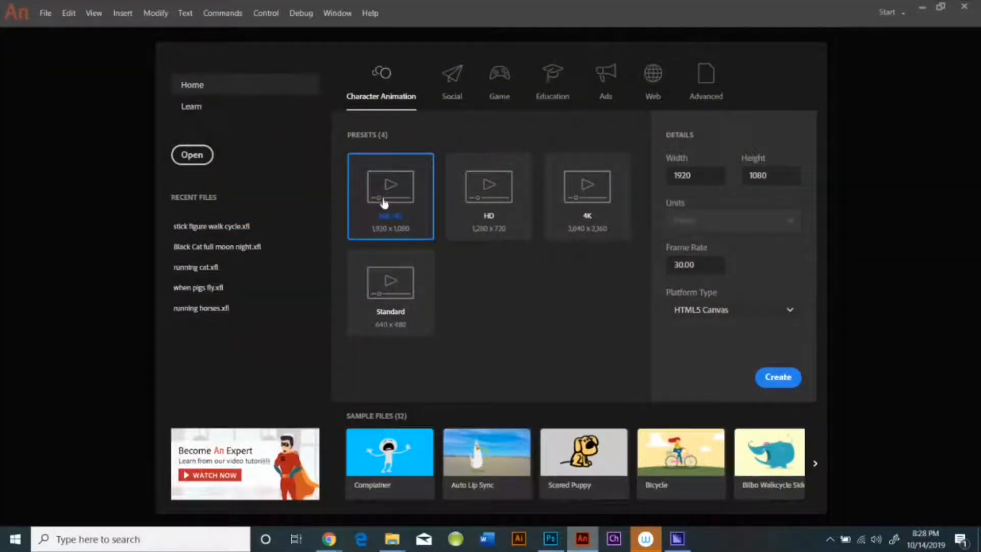
double_click(680, 265)
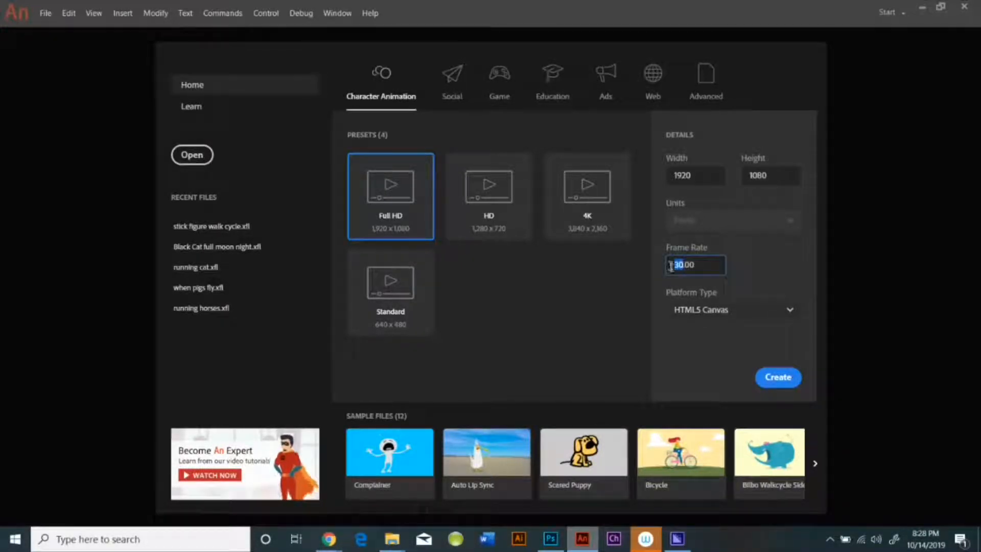
type("24")
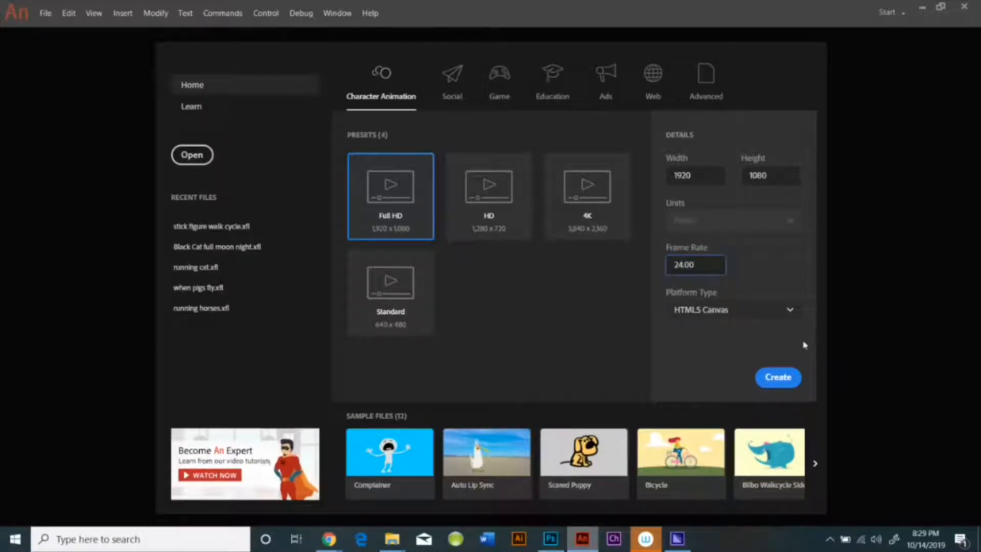
left_click(783, 384)
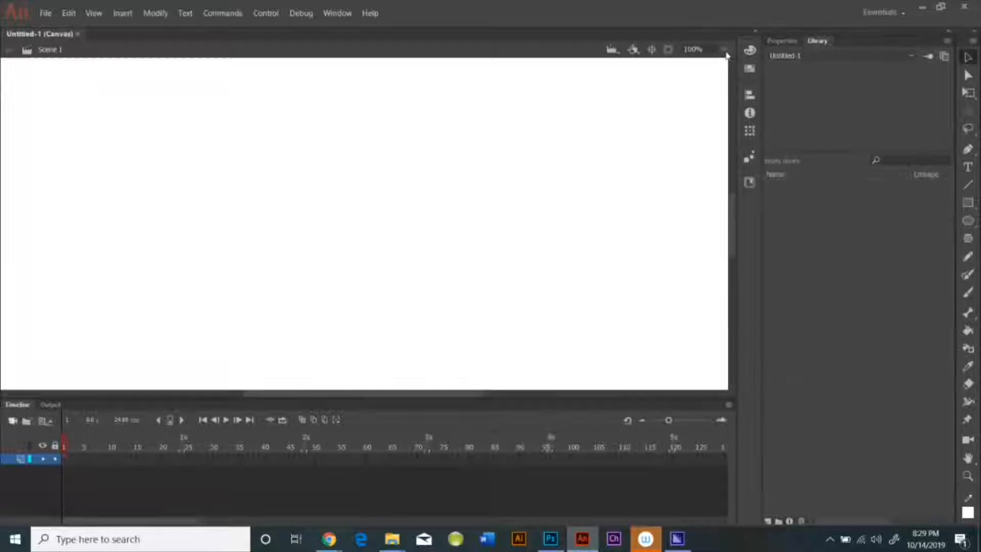
left_click(724, 51)
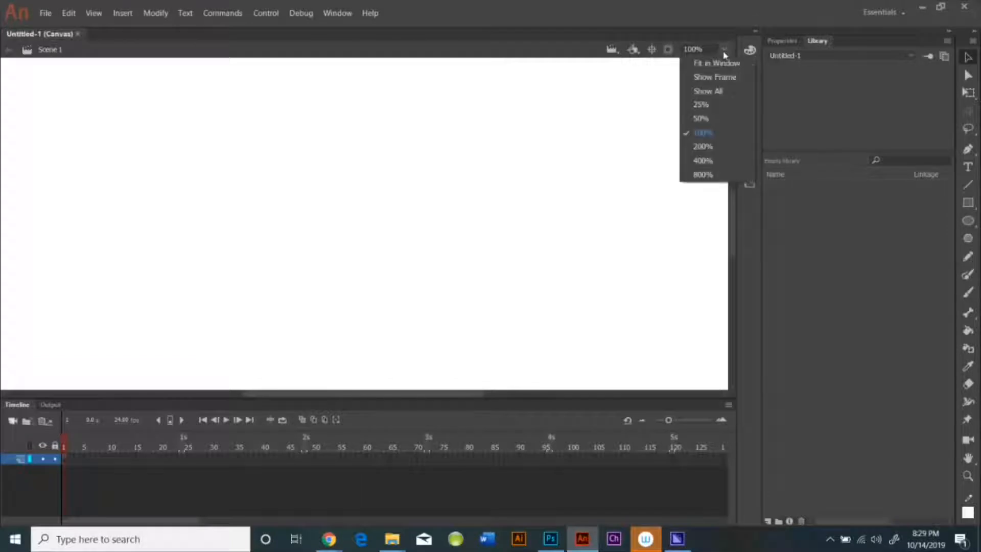
left_click(715, 64)
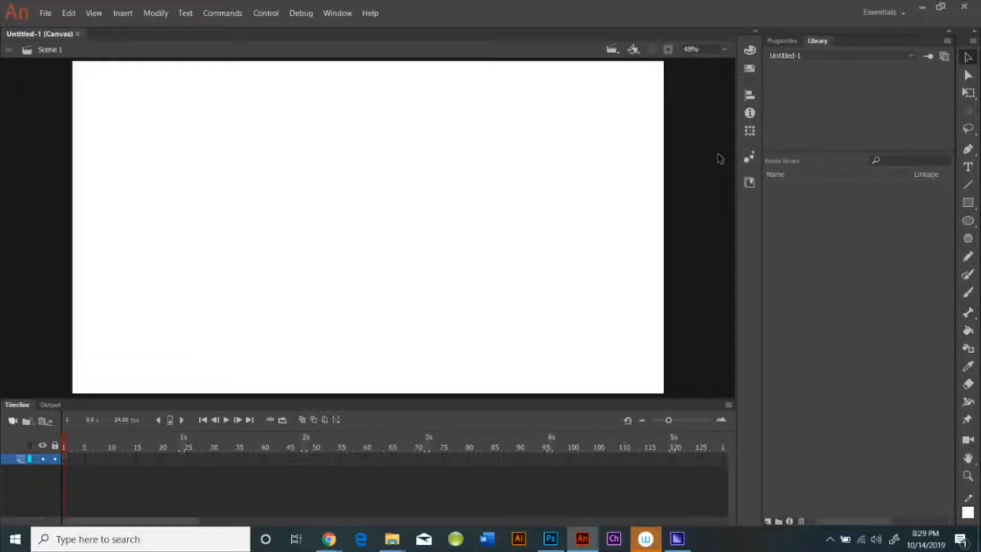
- Start importing the "walk cycle image stack" Photoshop file from Downloads into the library
left_click(124, 13)
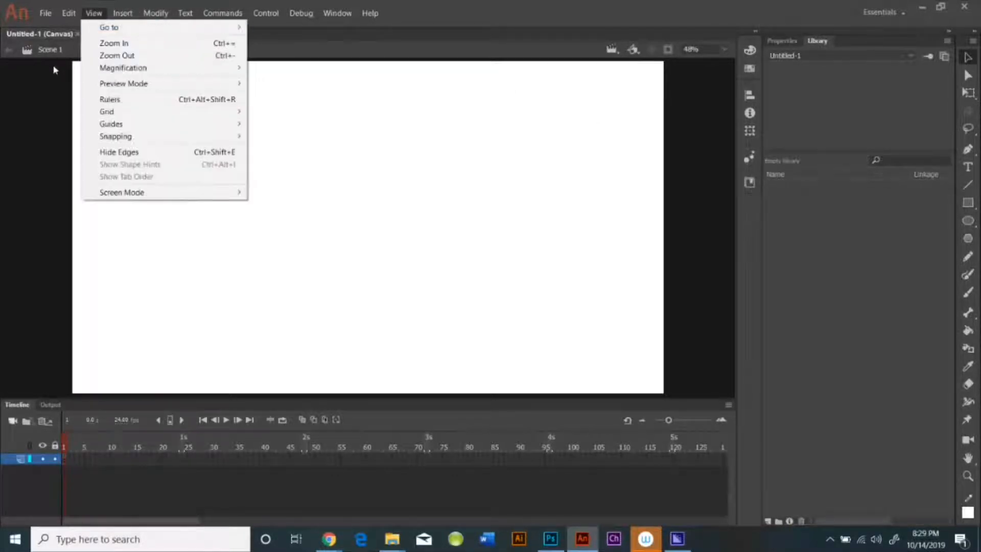
mouse_move(44, 14)
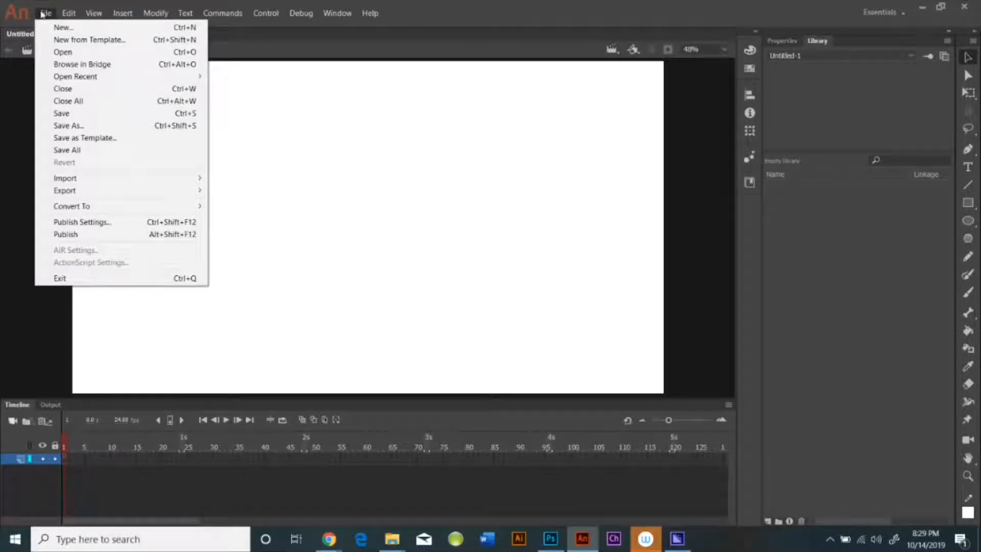
mouse_move(82, 178)
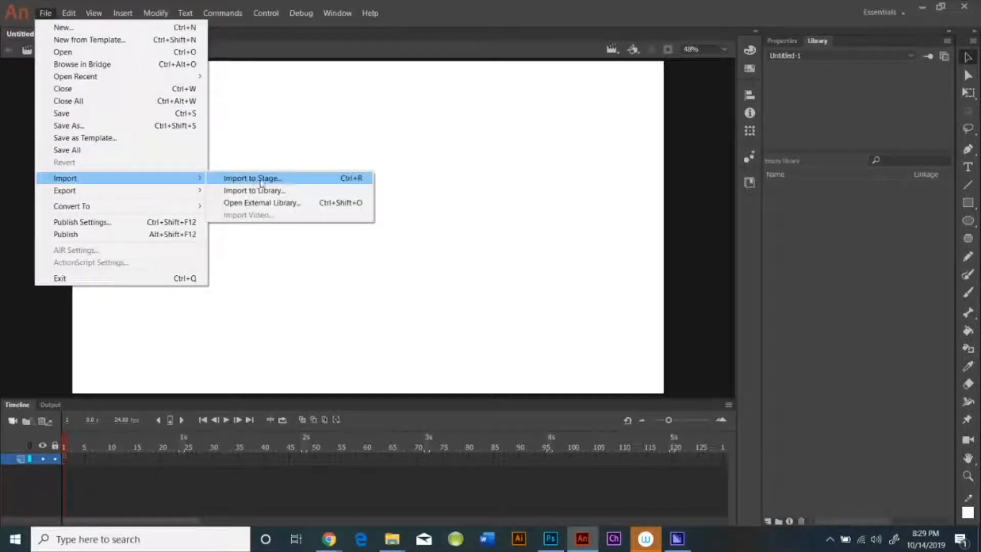
left_click(284, 192)
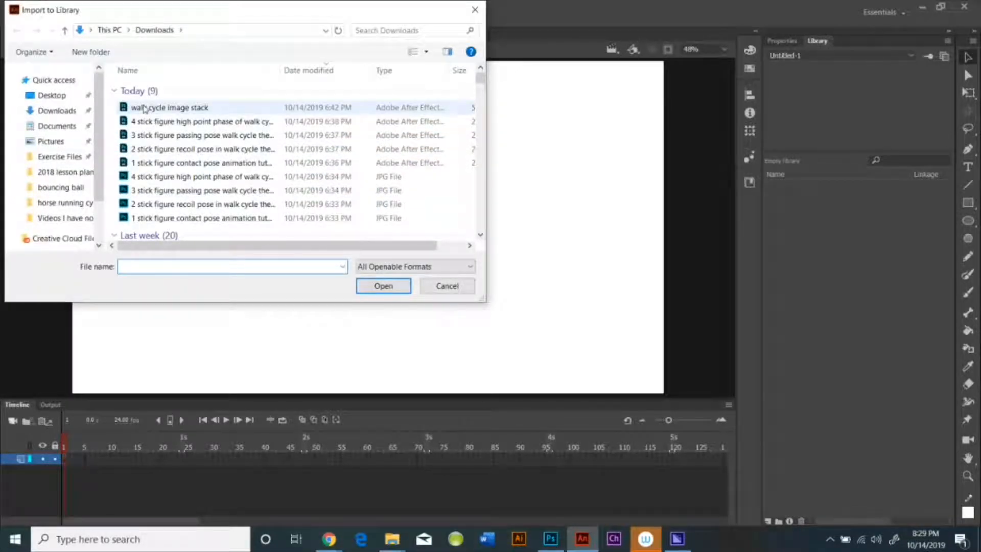
left_click(151, 109)
left_click(398, 286)
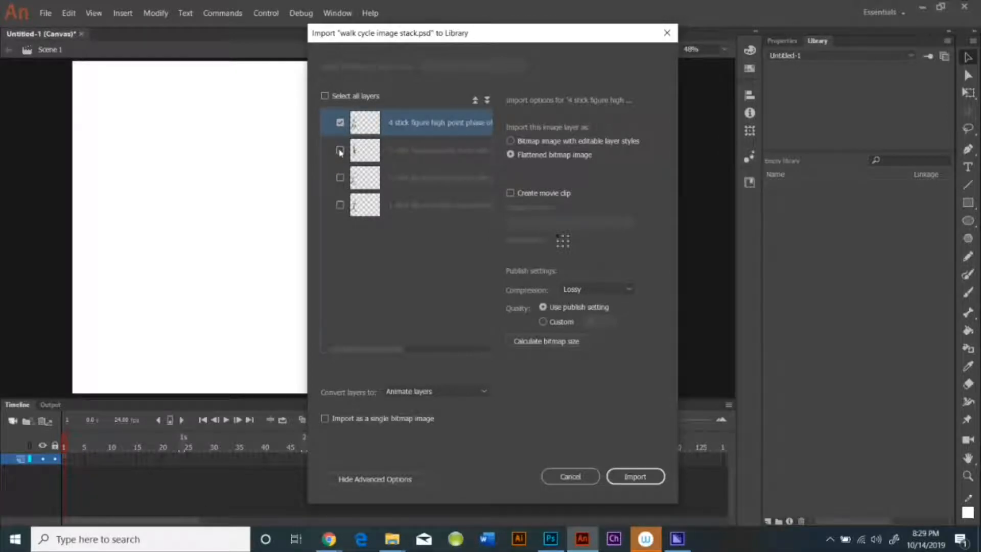
- Include all four pose layers, convert them to Keyframes, complete the library import and expand the imported asset folder
left_click(339, 150)
left_click(340, 178)
left_click(341, 205)
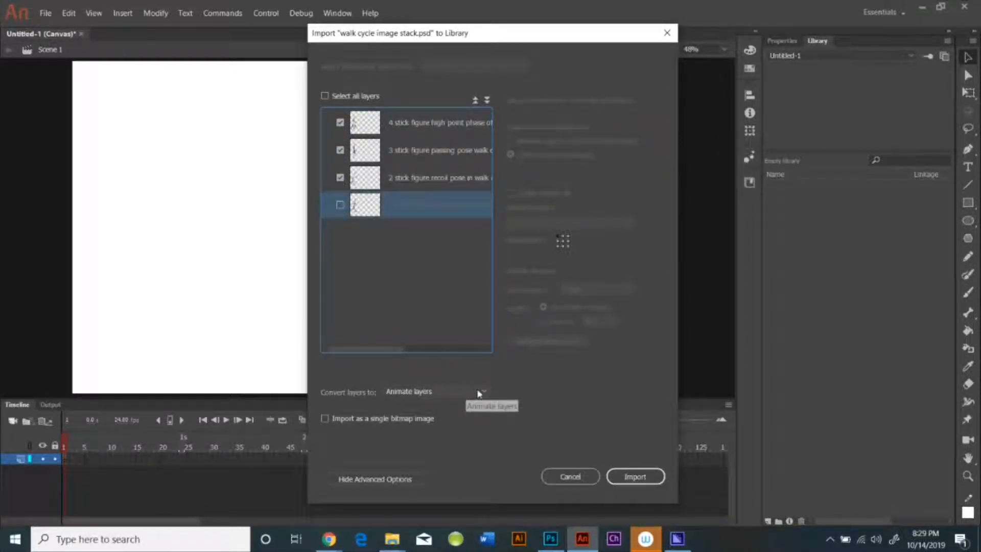
left_click(340, 205)
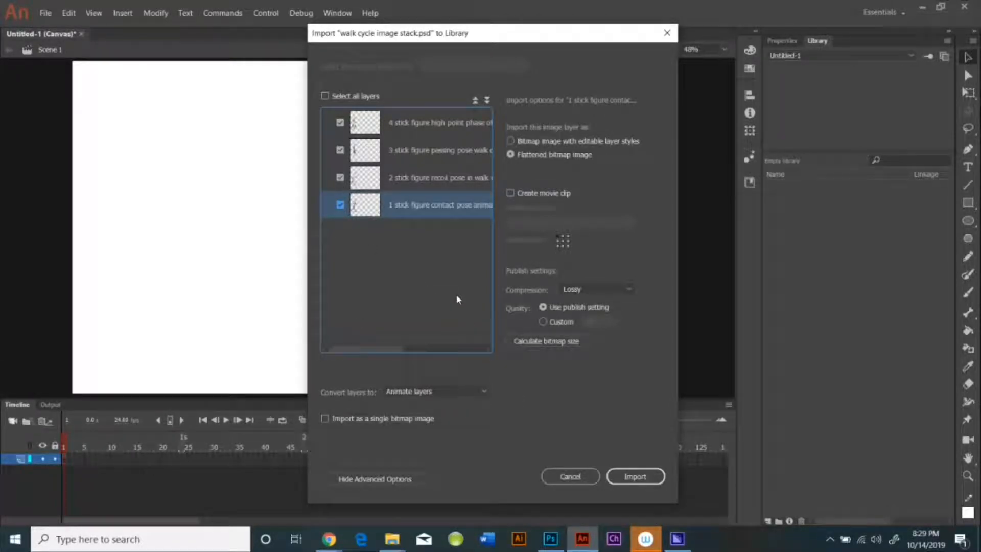
left_click(484, 391)
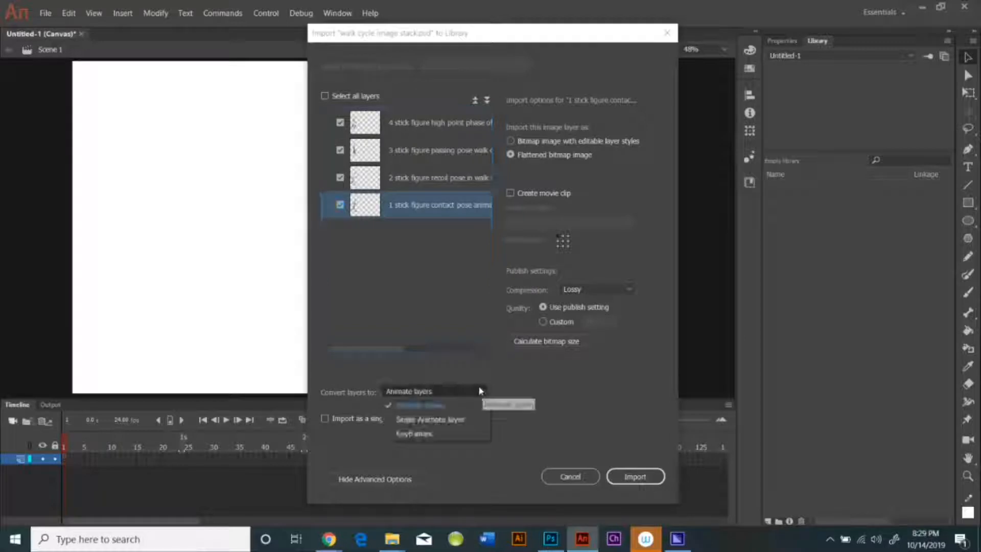
left_click(449, 433)
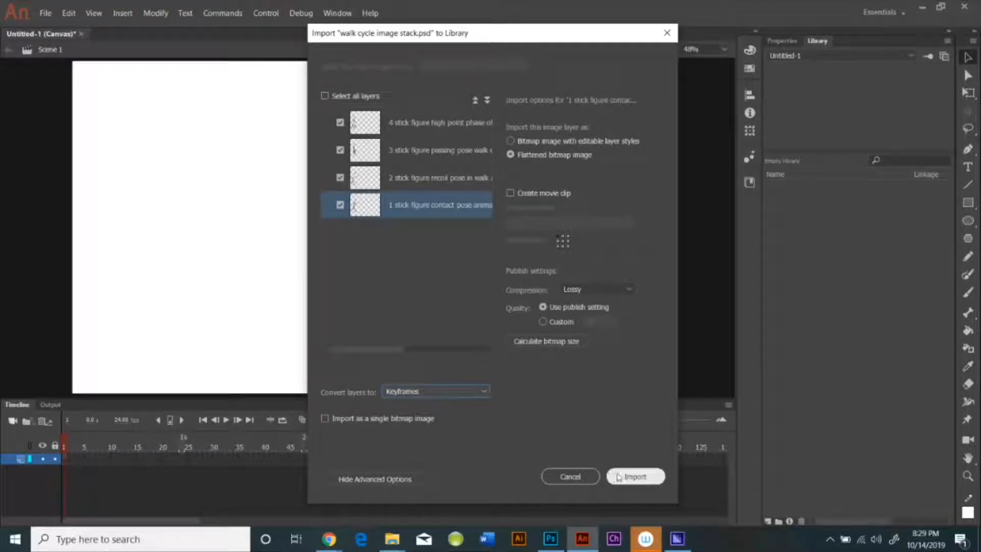
left_click(635, 476)
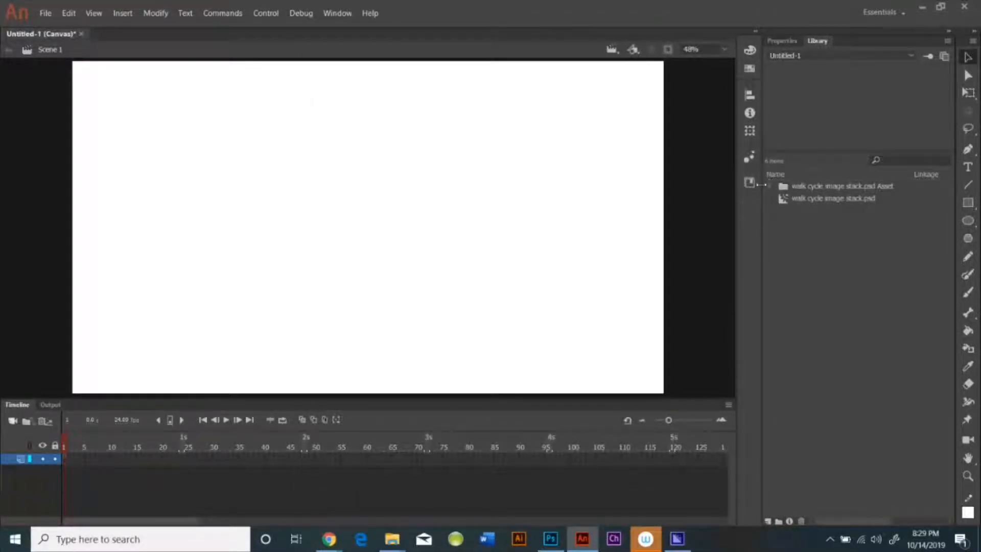
left_click(770, 187)
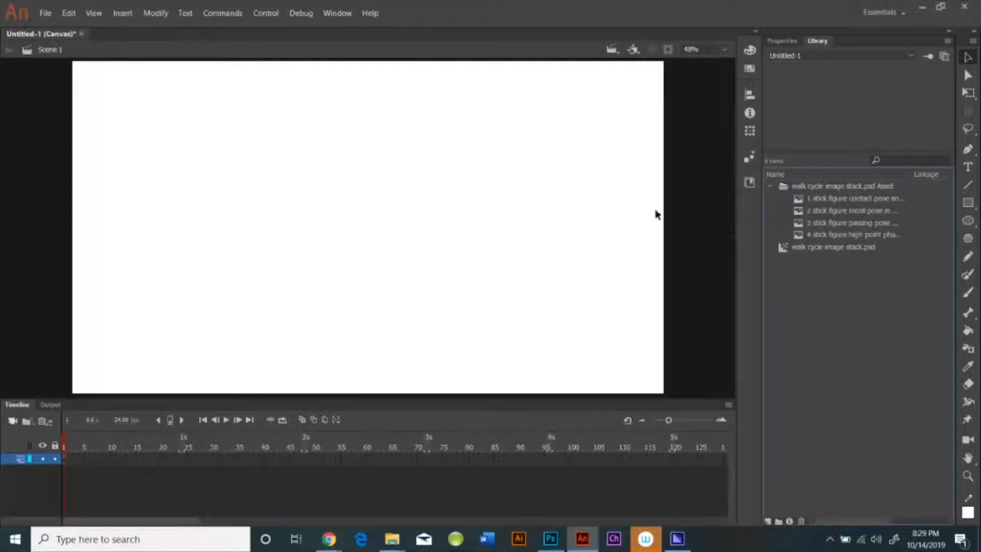
- Create a Graphic symbol named "walk cycle" and leave its library name unedited
left_click(133, 14)
left_click(152, 30)
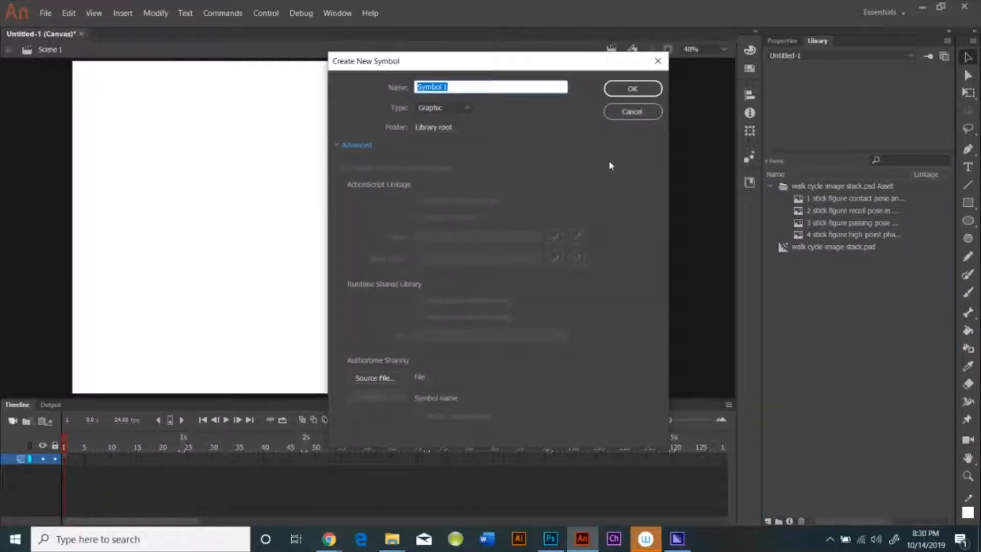
type("walk c")
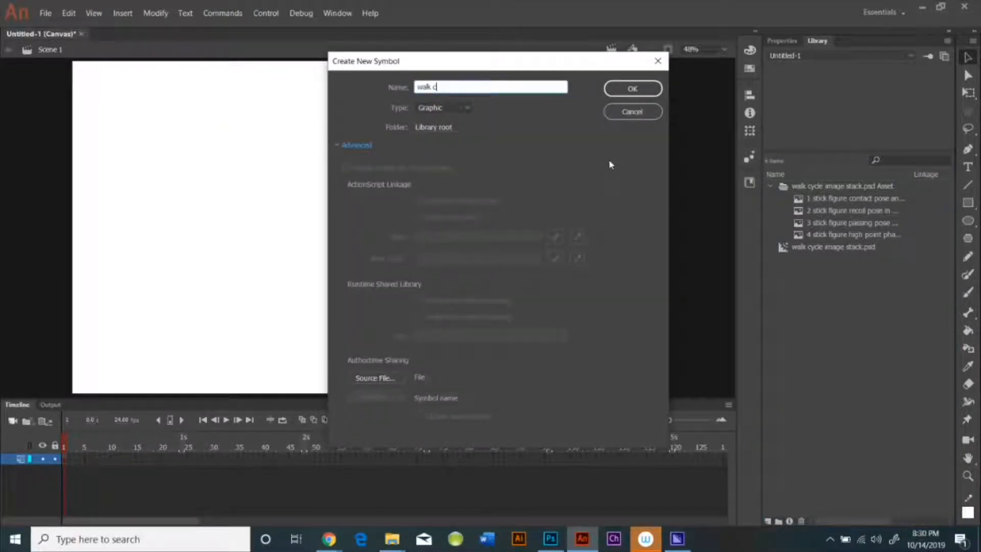
type("ycle")
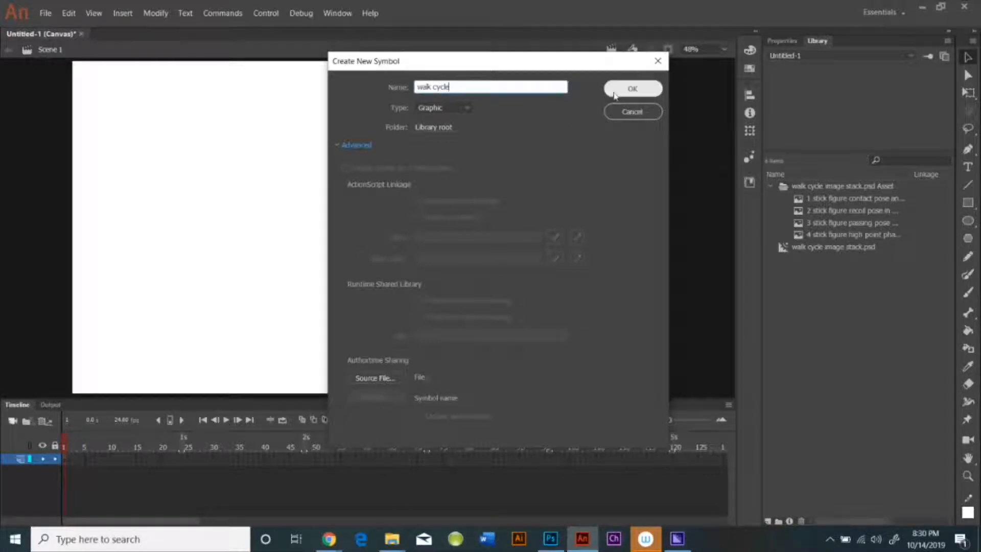
left_click(616, 92)
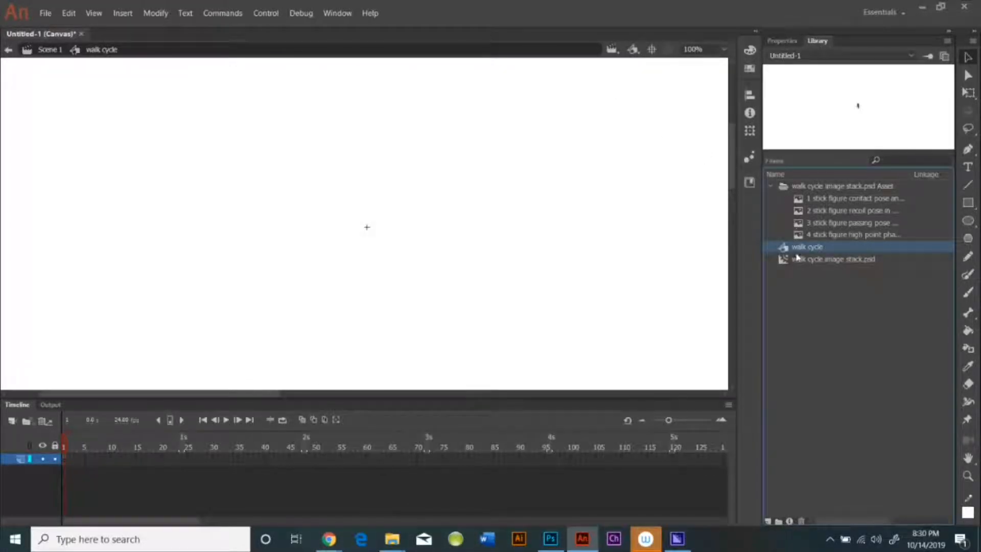
double_click(799, 248)
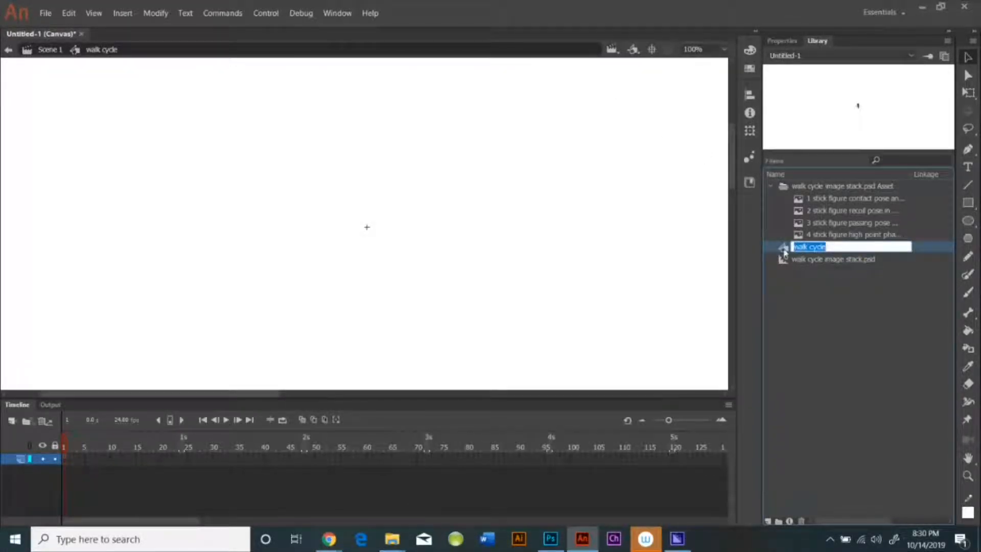
left_click(784, 251)
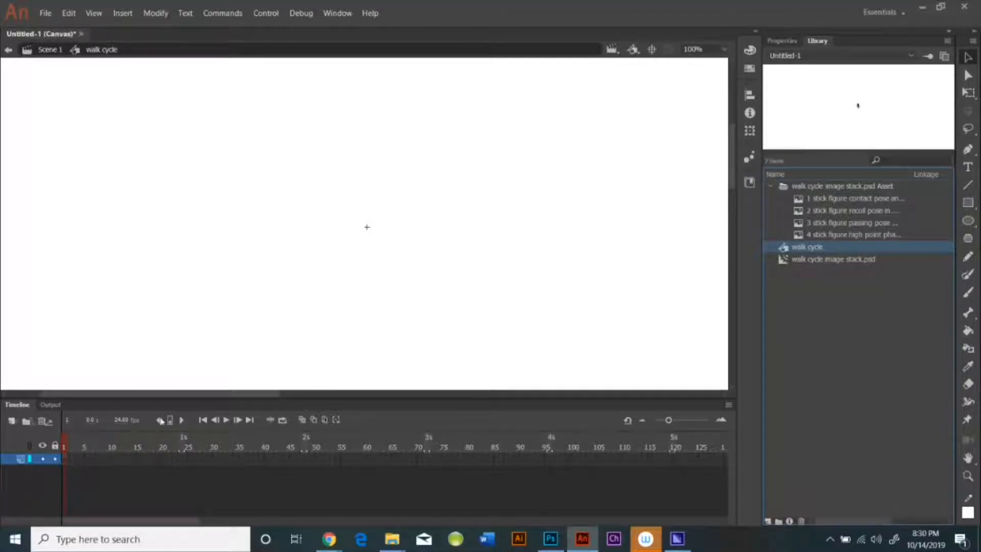
- Insert a blank keyframe at frame 1, place the contact pose left of the registration point and set the zoom to 48%
right_click(66, 464)
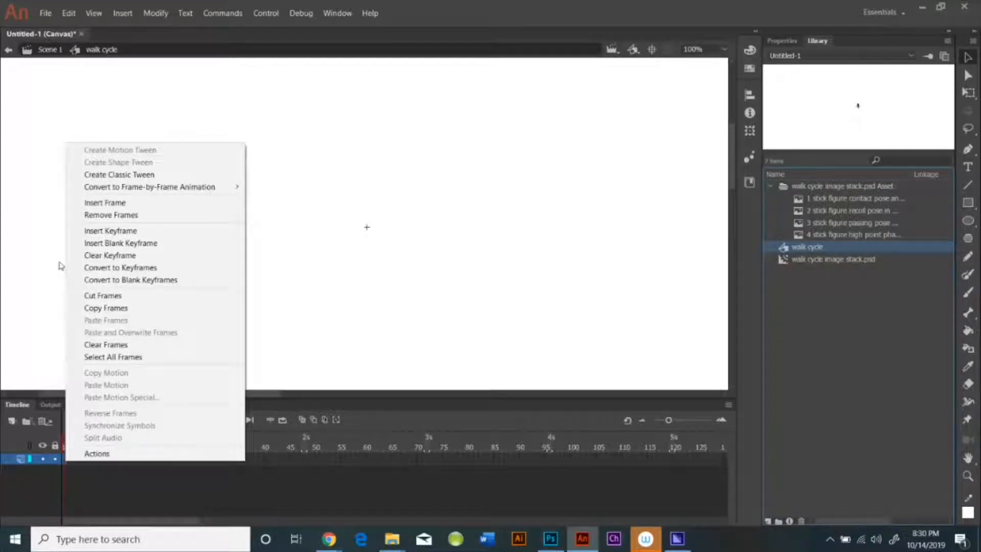
left_click(84, 244)
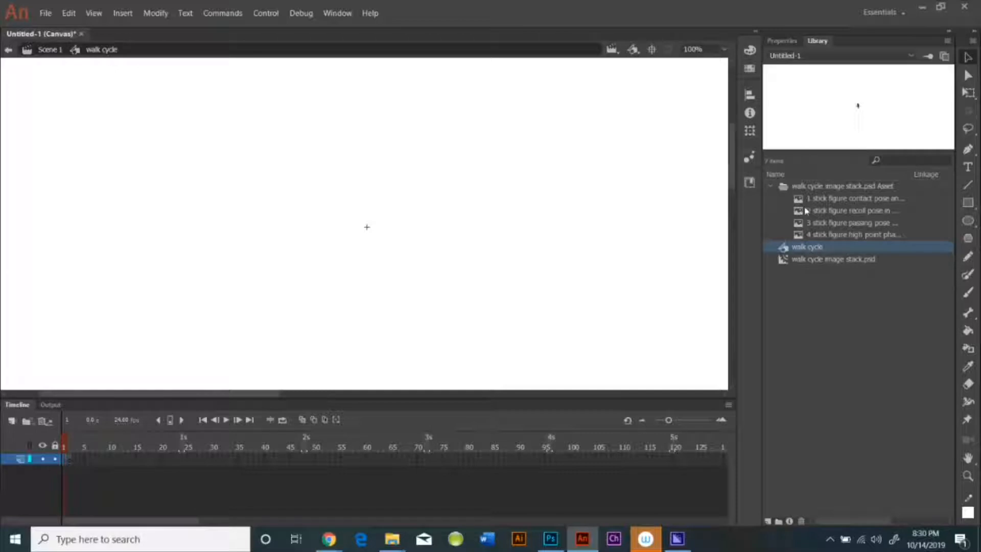
left_click_drag(817, 202, 117, 277)
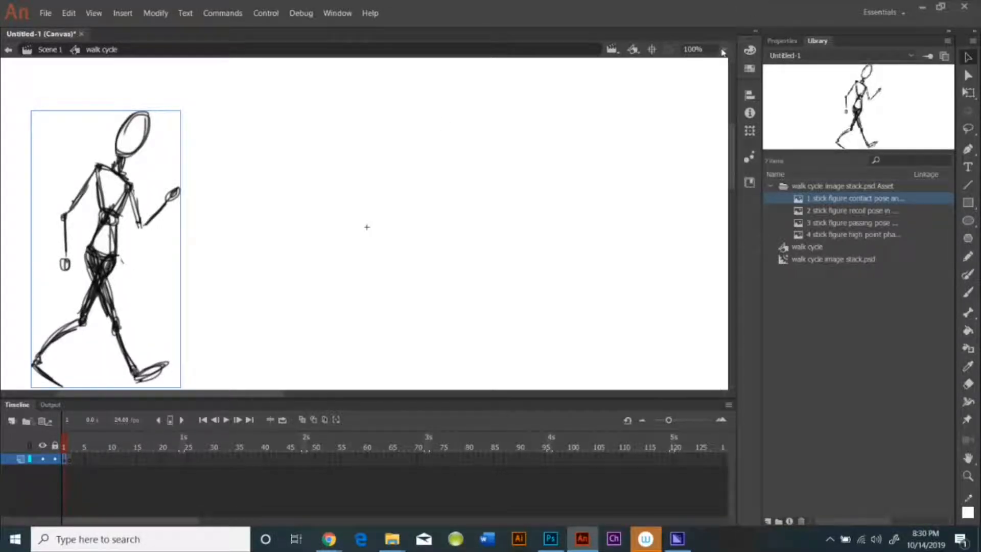
left_click(692, 49)
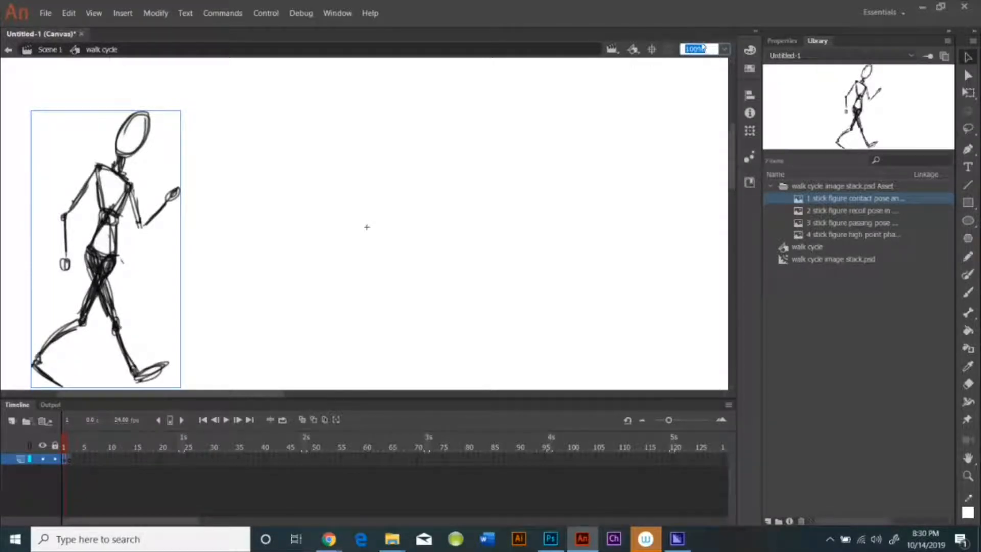
type("48")
key("Return")
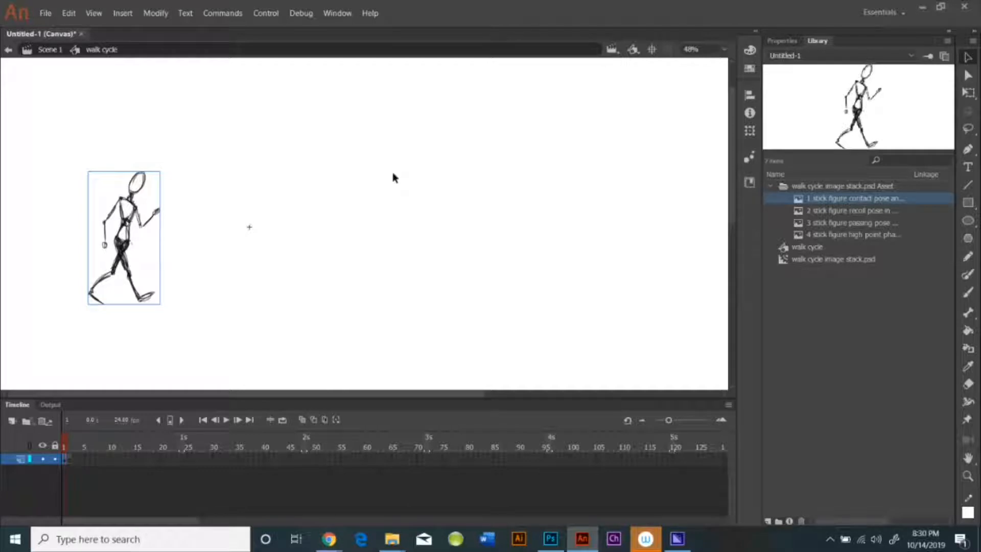
- Undo the contact pose's placement and place it again on frame 1, farther below and left of the registration point
key("ctrl+z")
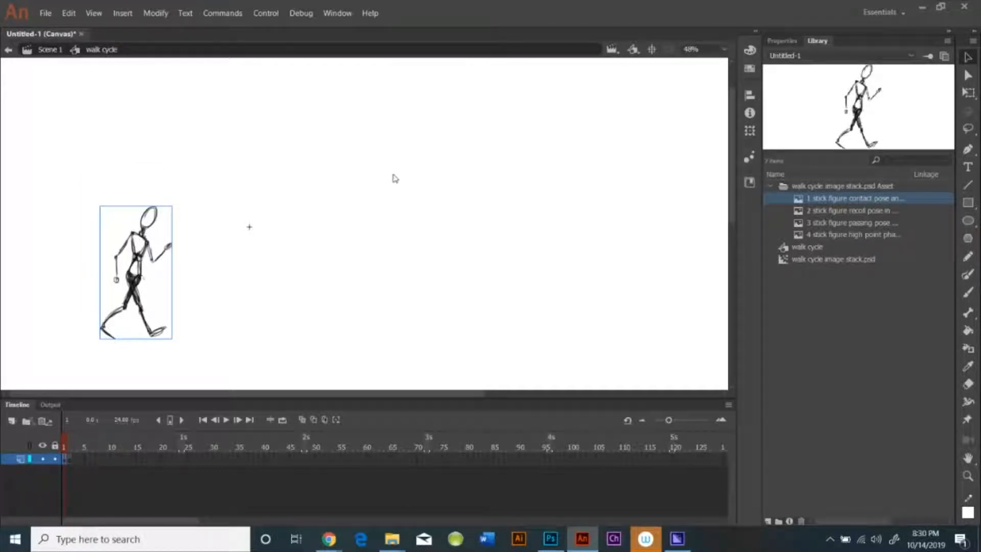
key("ctrl+z")
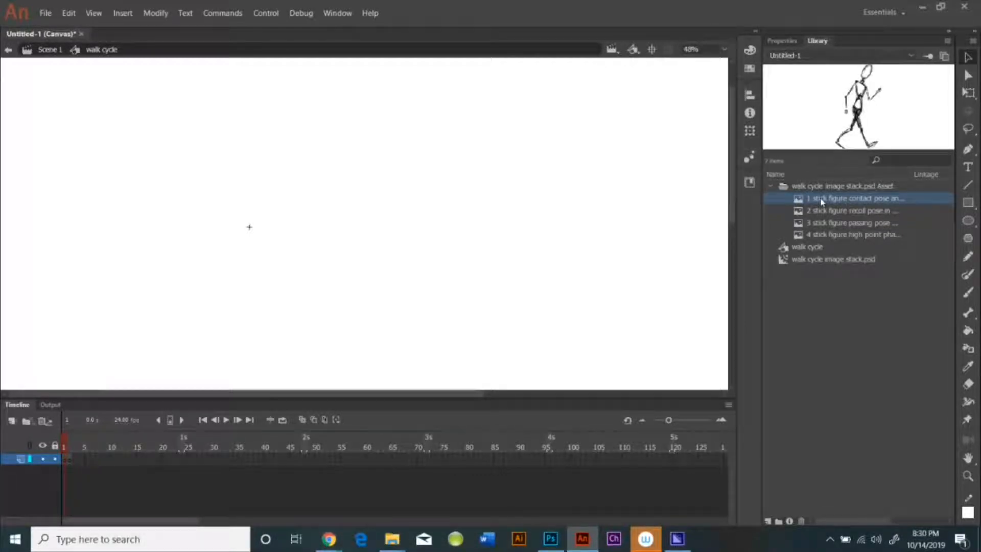
left_click_drag(820, 199, 105, 337)
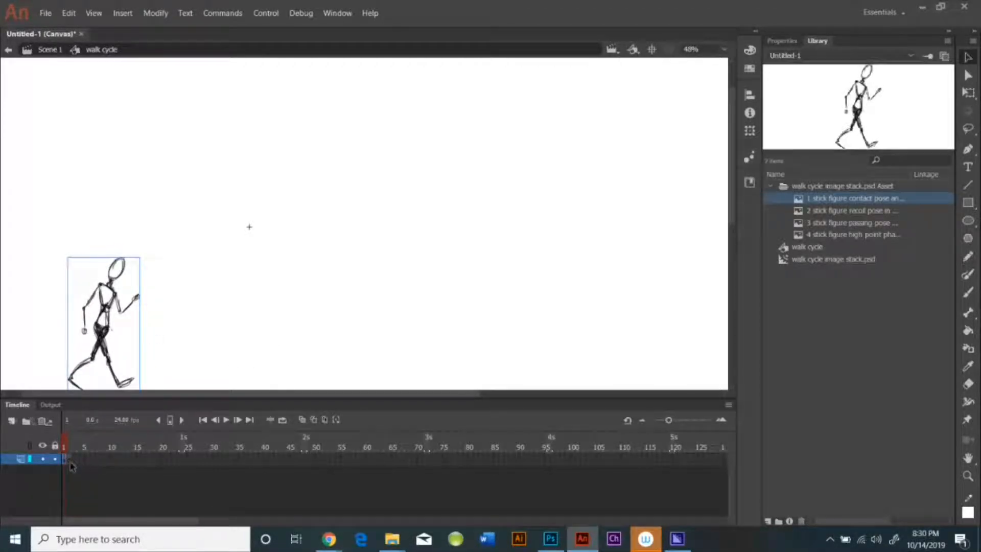
- Copy frame 1 with the contact pose, paste and overwrite it onto frame 2, and turn on onion skinning
right_click(66, 459)
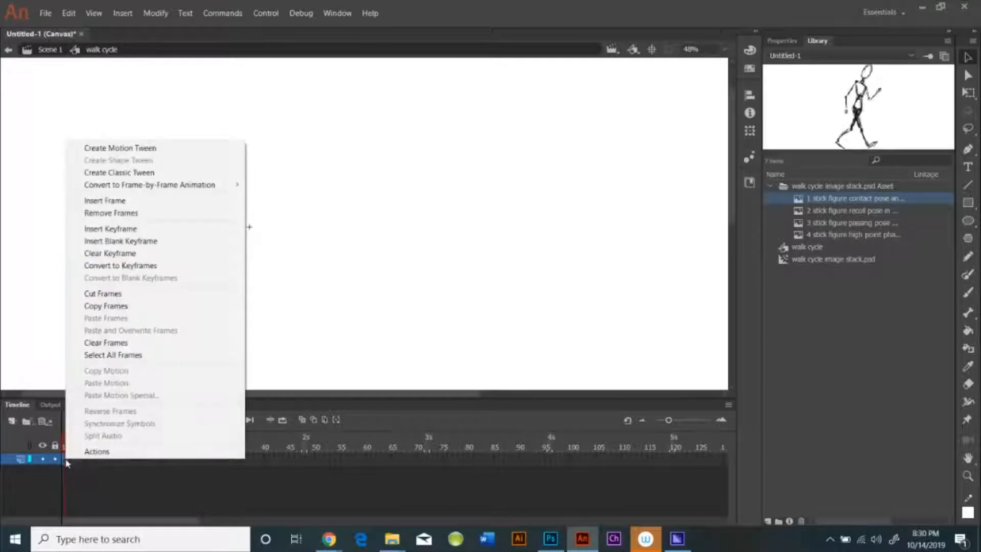
left_click(102, 305)
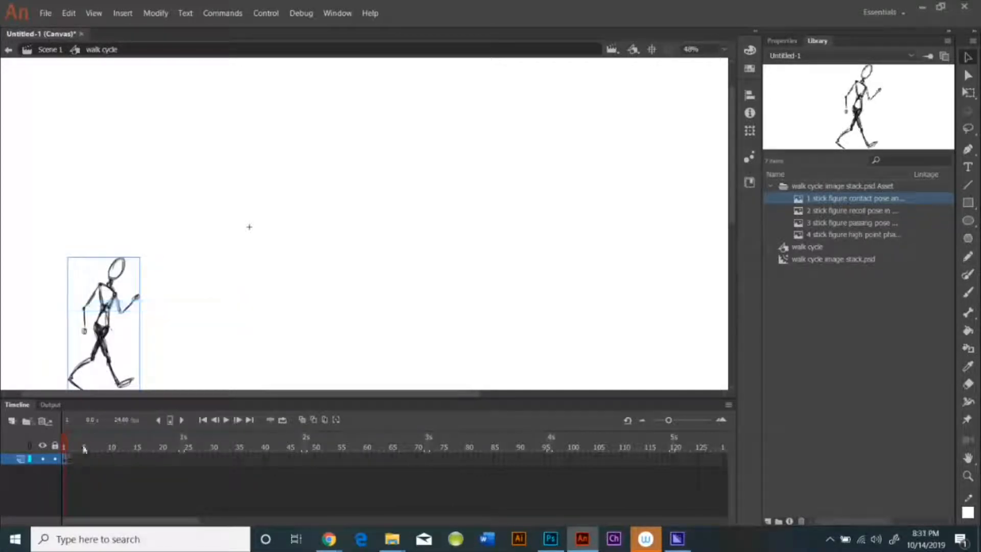
left_click(71, 461)
right_click(70, 461)
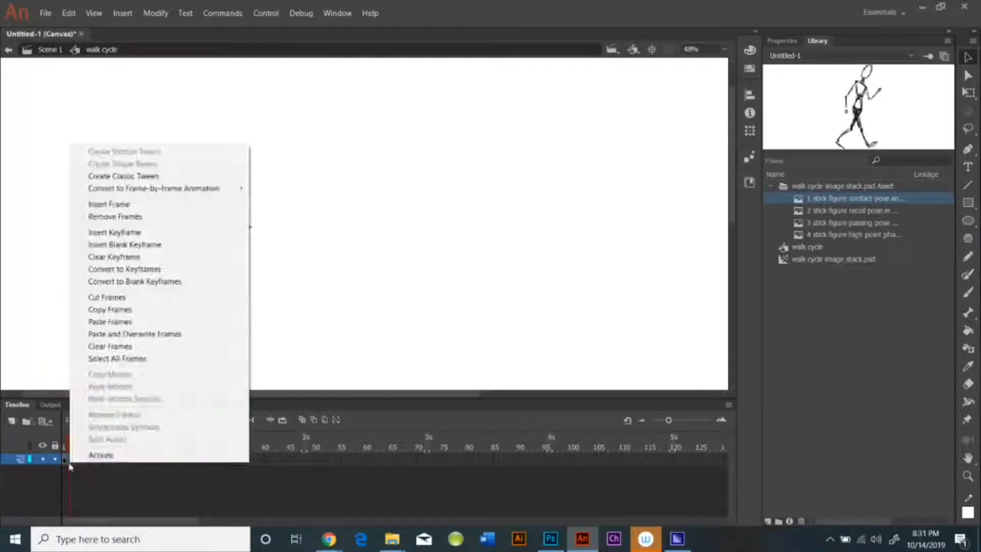
left_click(127, 333)
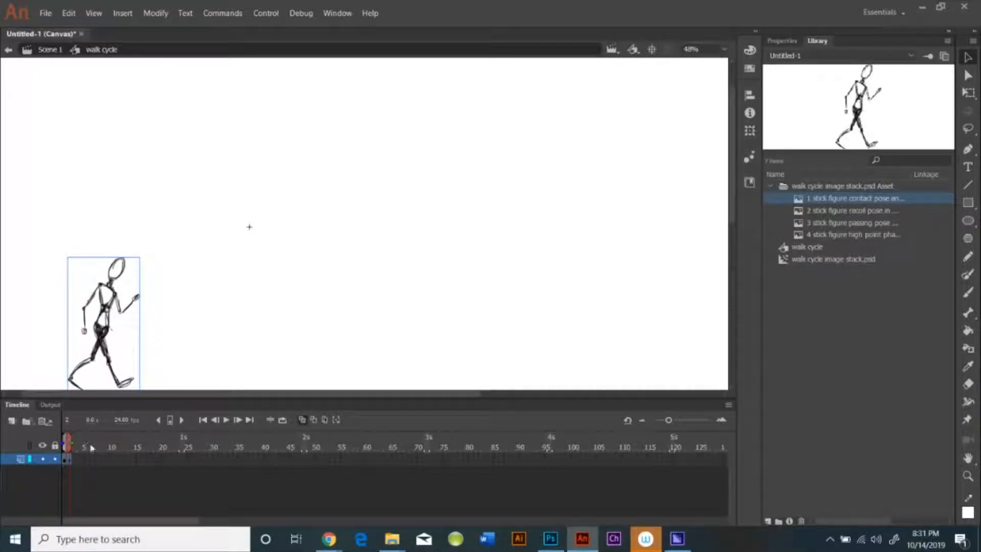
- Insert a blank keyframe at frame 3 and place the recoil pose over the onion-skinned contact pose
left_click(73, 460)
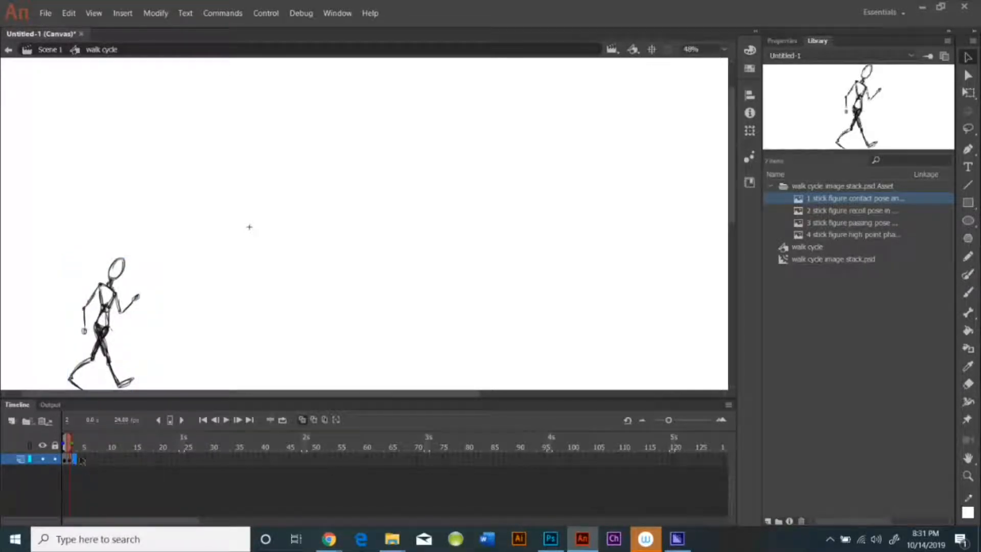
left_click(809, 214)
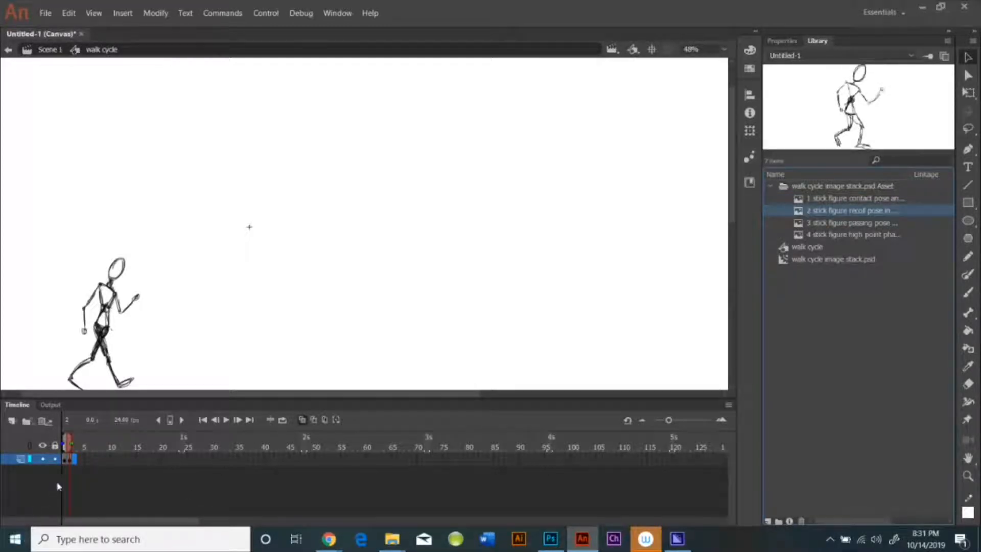
right_click(76, 462)
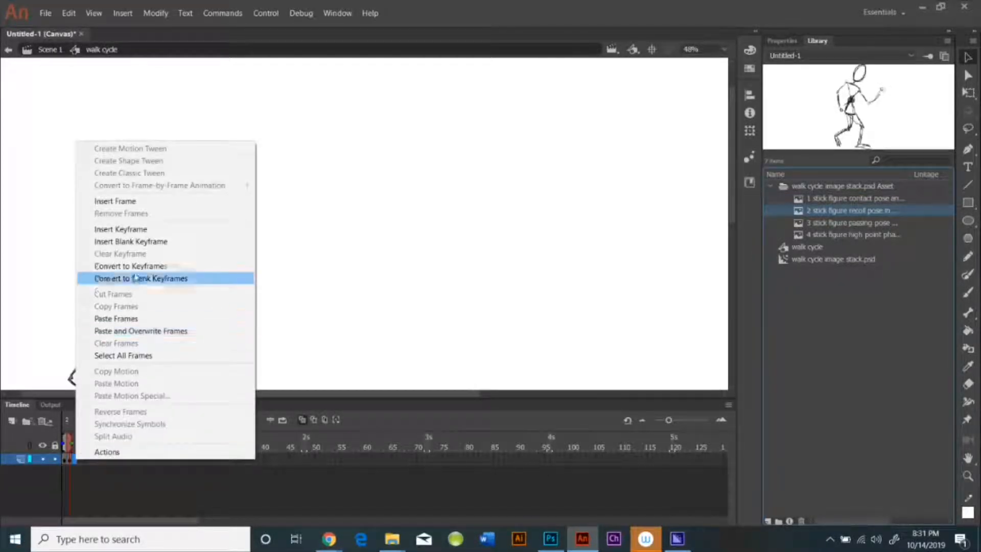
left_click(149, 241)
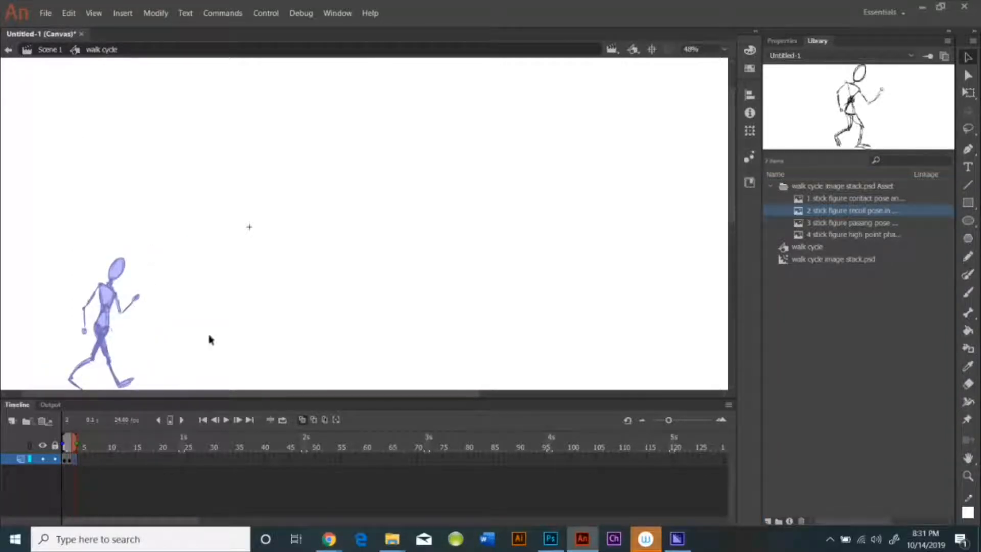
left_click_drag(805, 210, 117, 353)
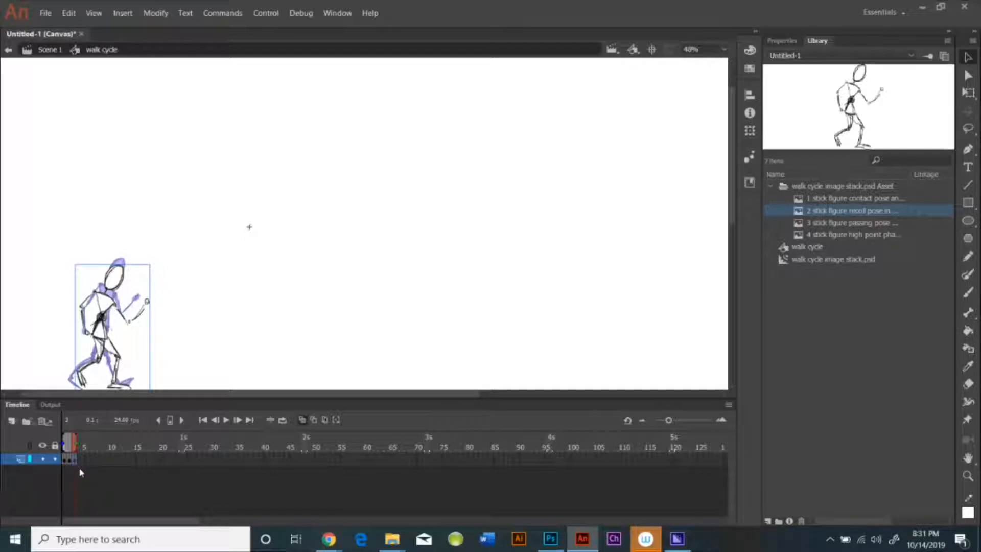
- Copy frame 3 with the recoil pose and paste it into frame 4
right_click(75, 460)
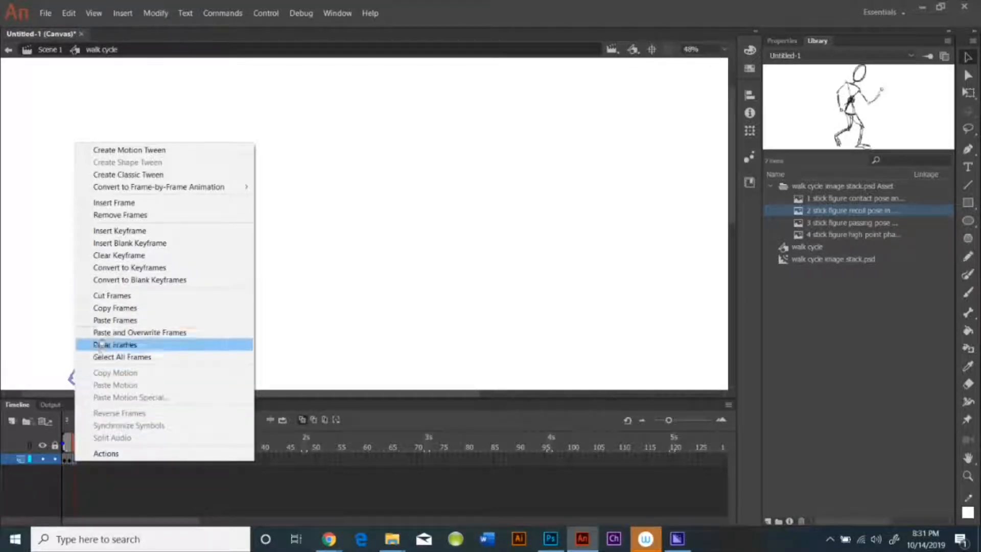
left_click(115, 307)
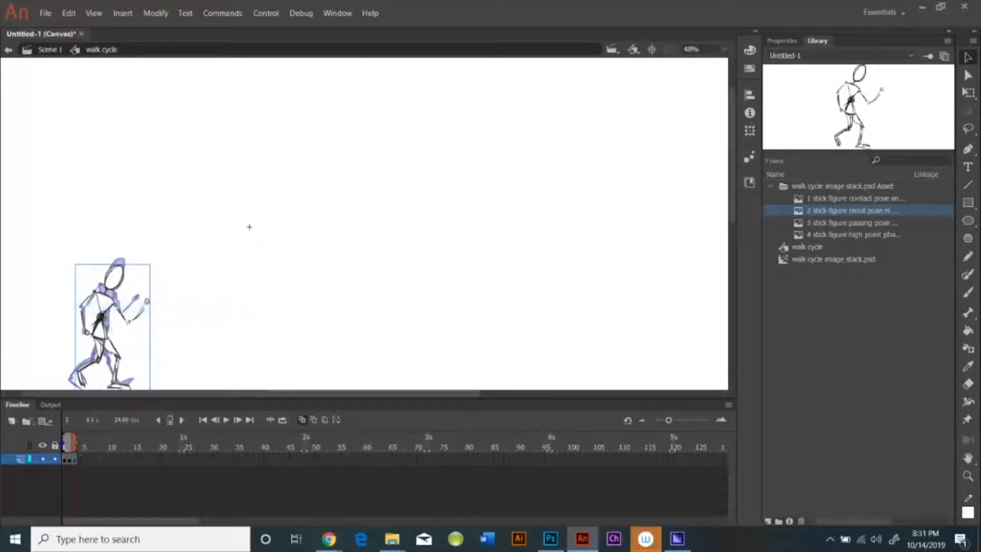
left_click(80, 460)
right_click(79, 461)
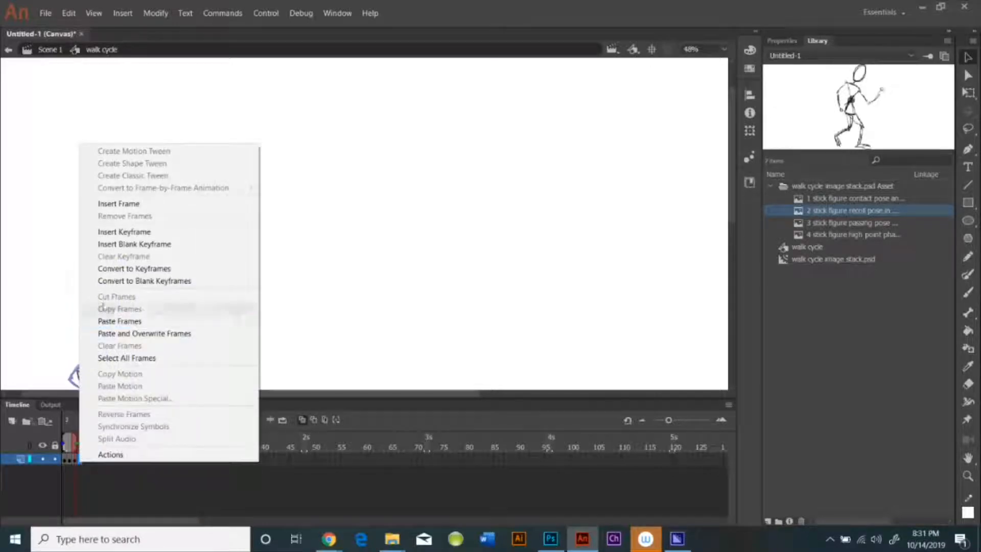
left_click(117, 321)
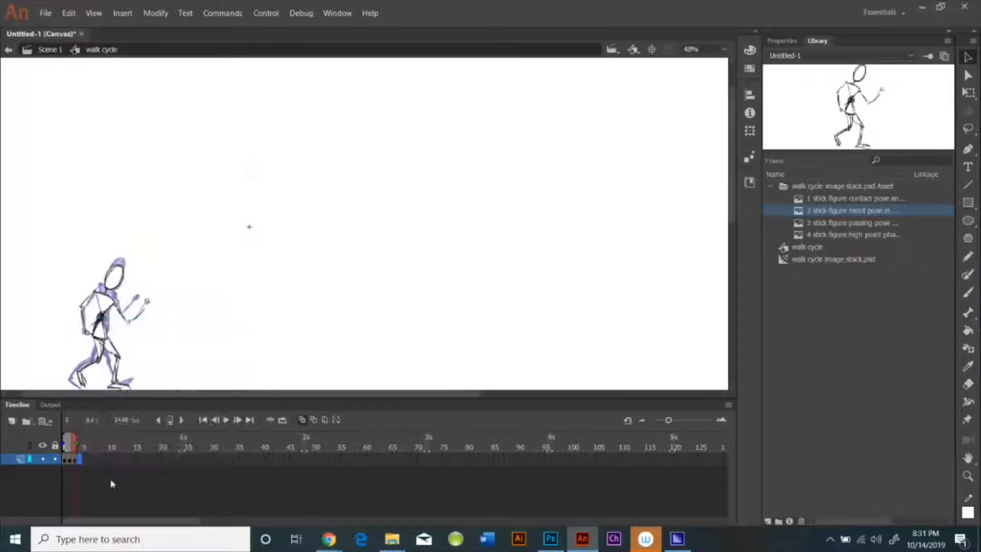
- Insert a blank keyframe at frame 5 and place the passing pose over the onion-skinned recoil pose
left_click(85, 460)
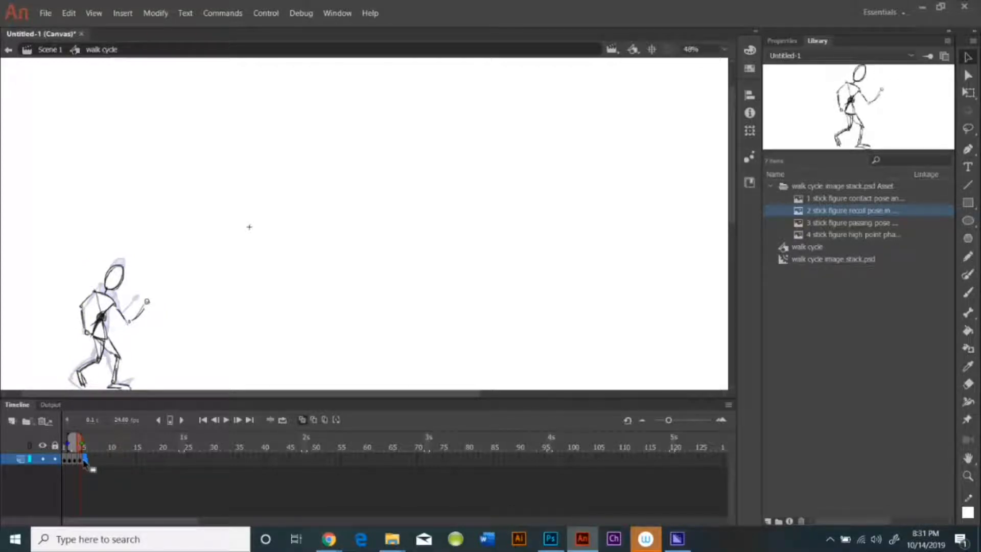
right_click(85, 461)
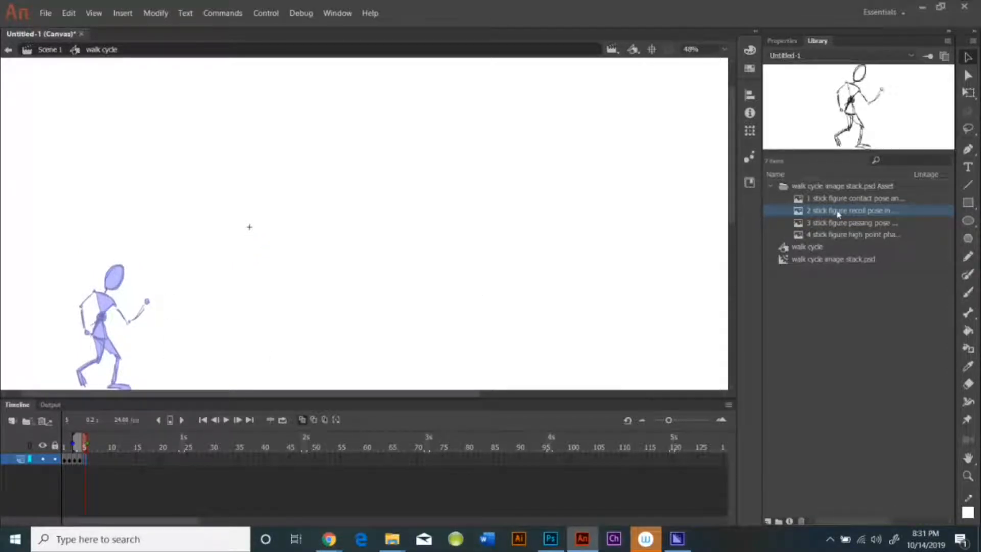
left_click_drag(818, 225, 110, 334)
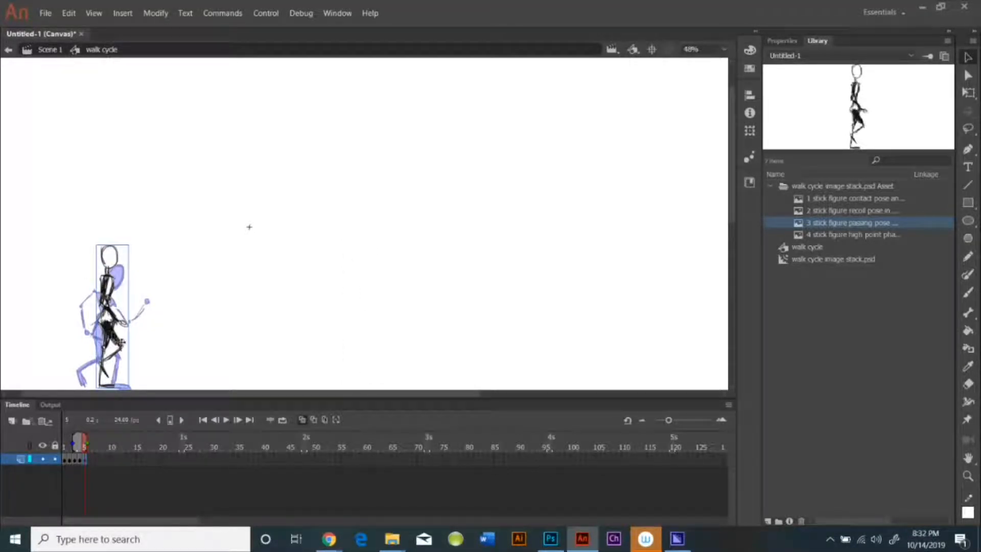
- Copy frame 5 with the passing pose and paste it into frame 6
right_click(85, 460)
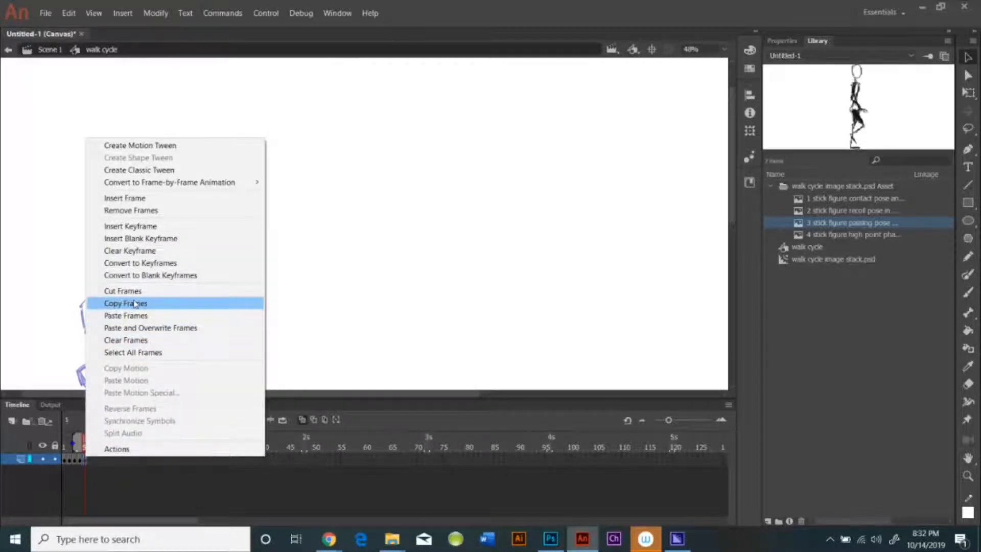
left_click(135, 304)
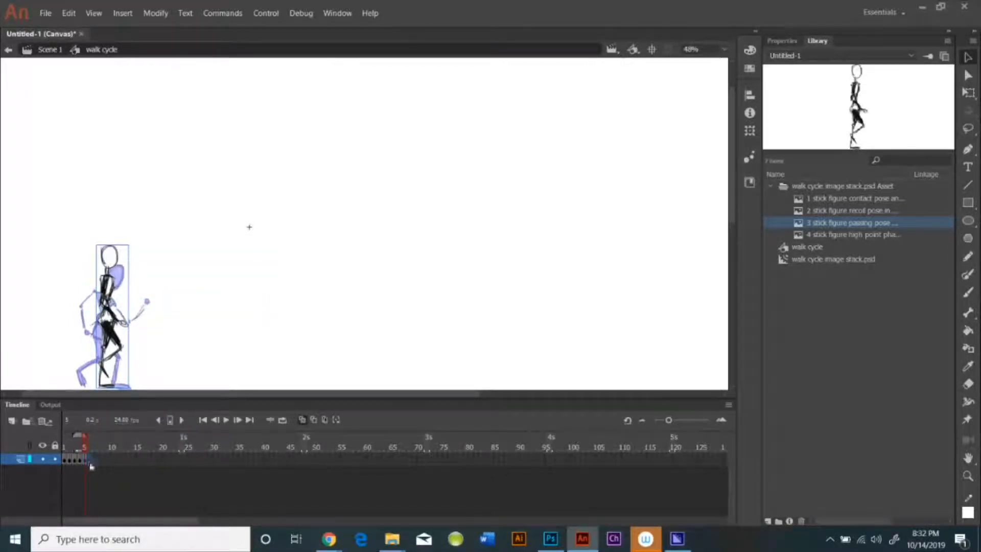
right_click(89, 460)
left_click(123, 322)
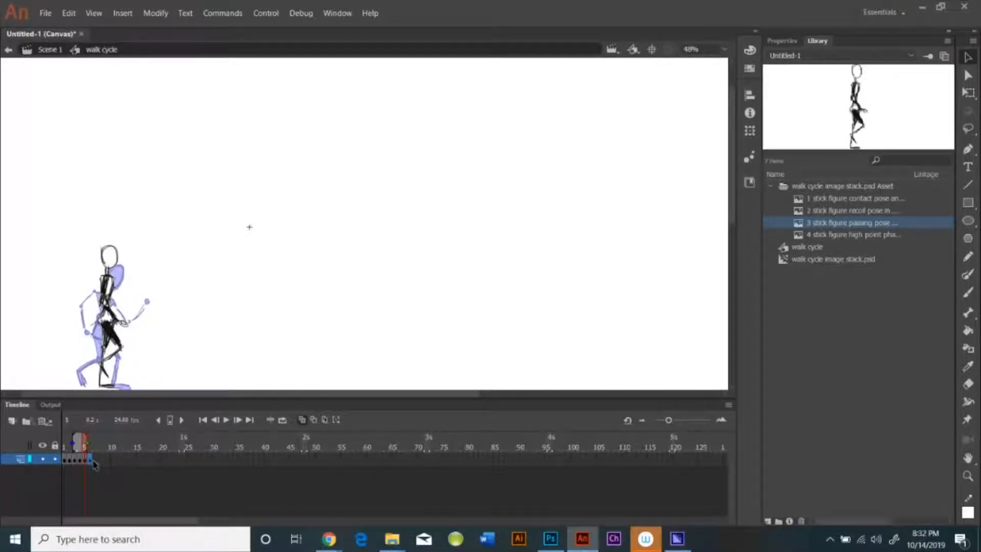
- Insert a blank keyframe at frame 7 and place the high point pose over the onion-skinned passing pose
left_click(93, 459)
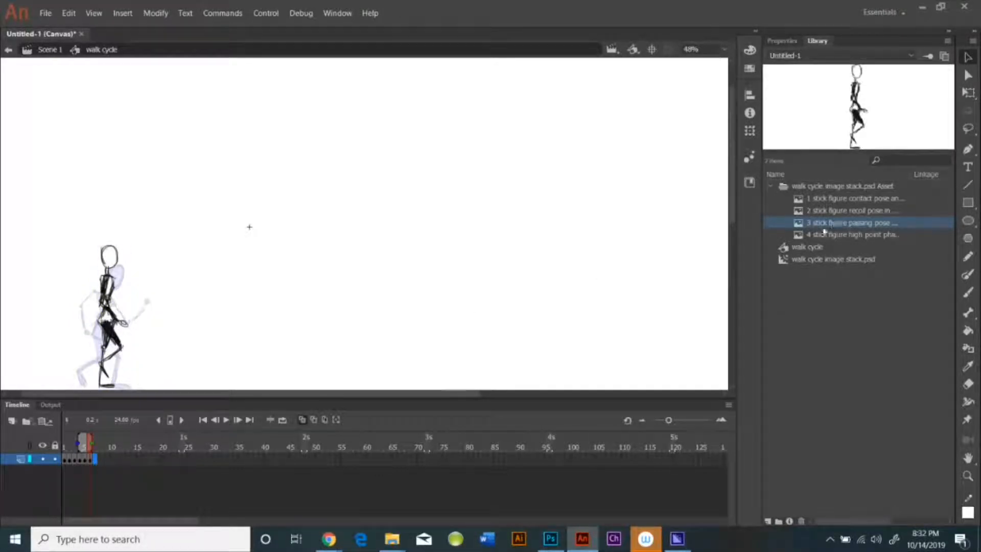
left_click(812, 236)
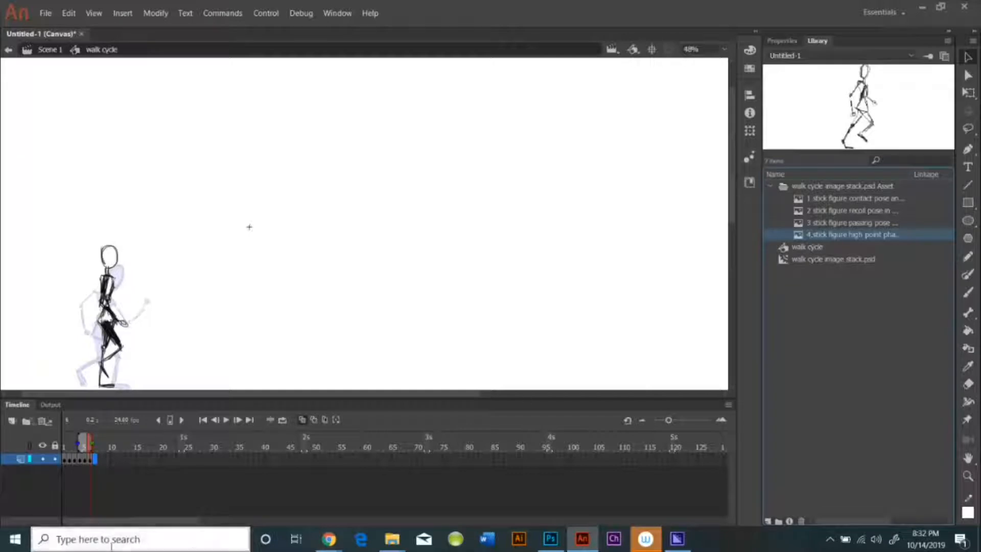
right_click(95, 461)
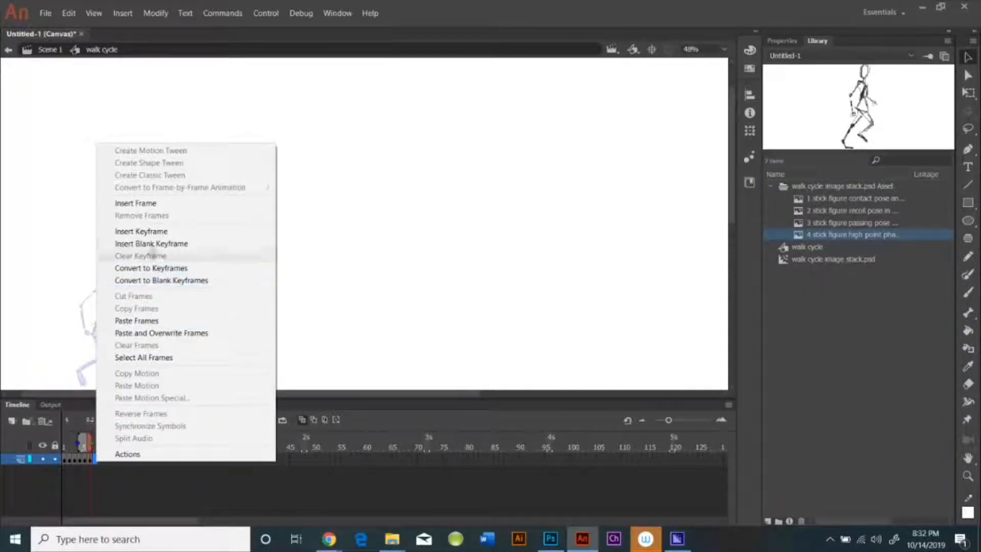
left_click(152, 243)
left_click_drag(807, 237, 108, 323)
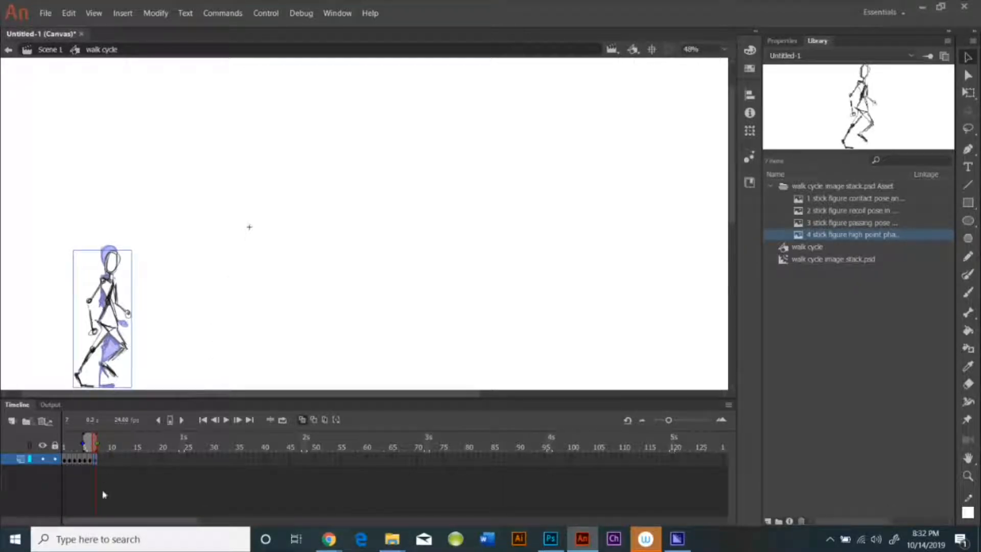
- Copy frame 7 with the high point pose and paste it into frame 8
right_click(95, 461)
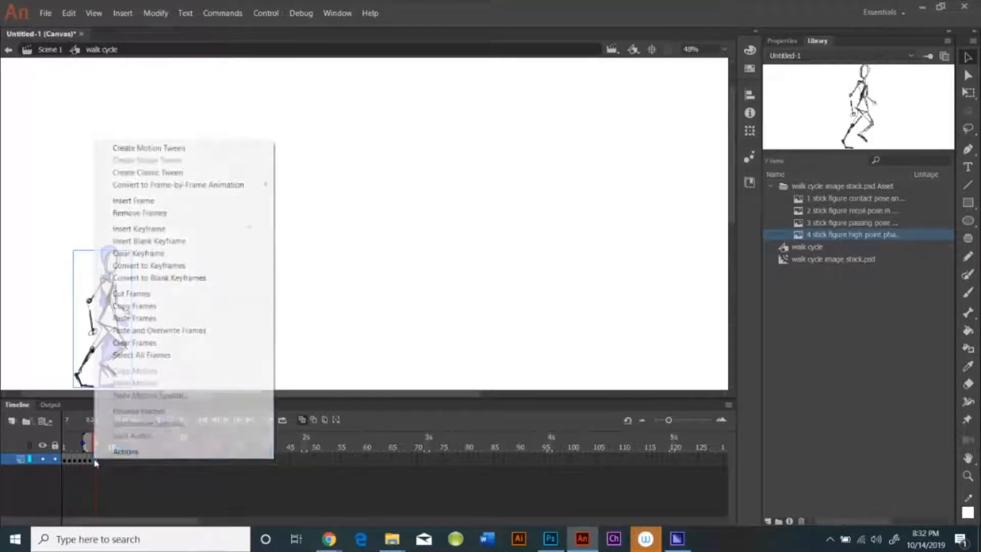
left_click(134, 305)
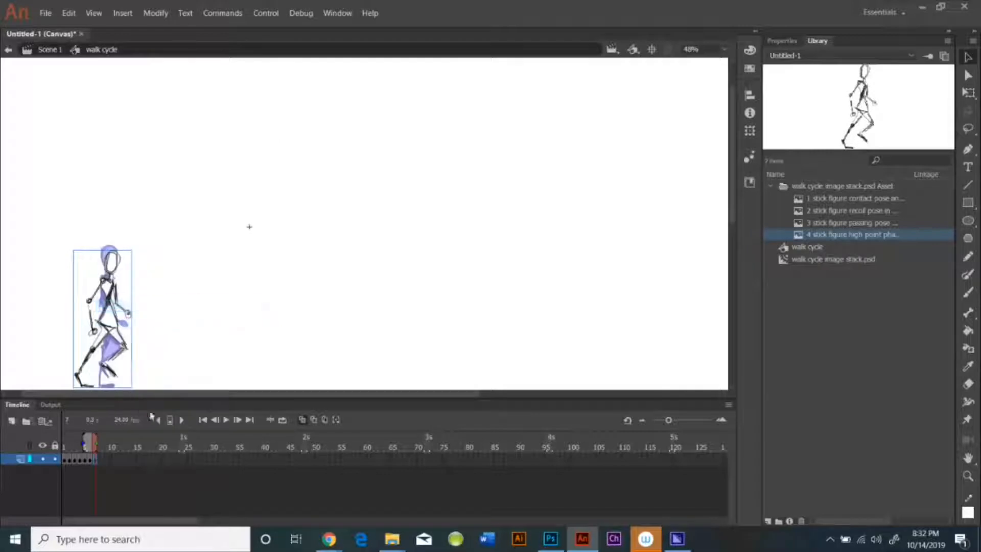
left_click(100, 463)
right_click(101, 463)
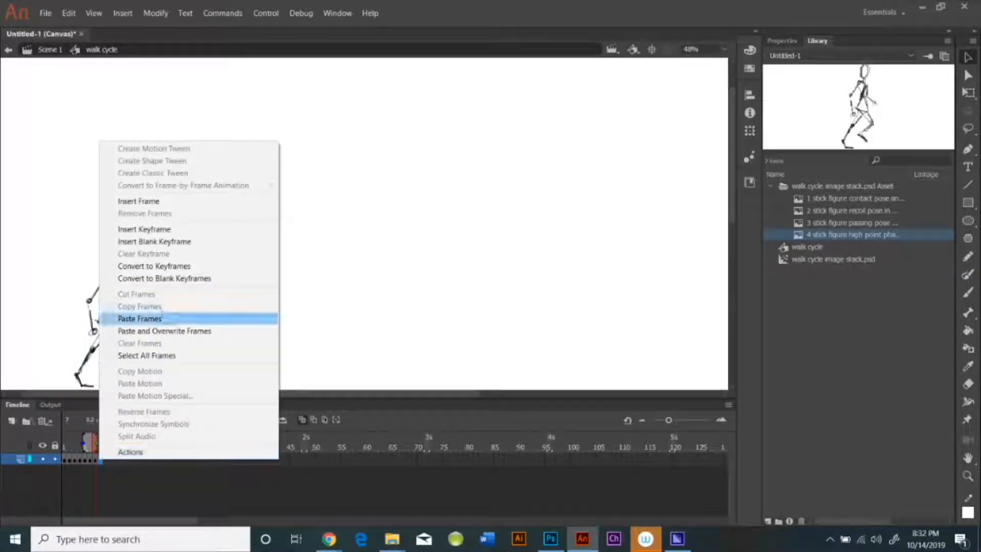
left_click(140, 318)
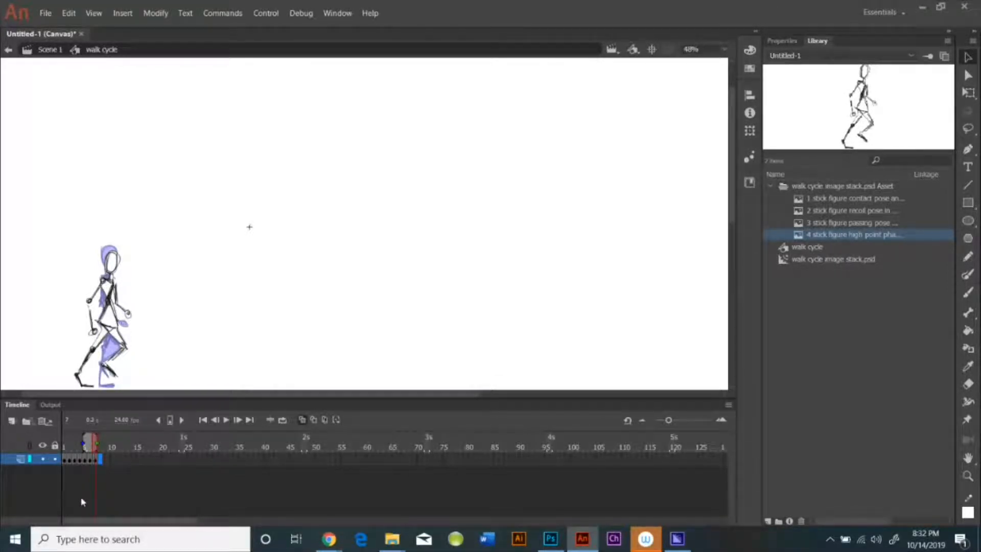
- Extend the marked range over frames 1 to 8, turn on looping and preview the walk cycle
left_click_drag(82, 443, 54, 444)
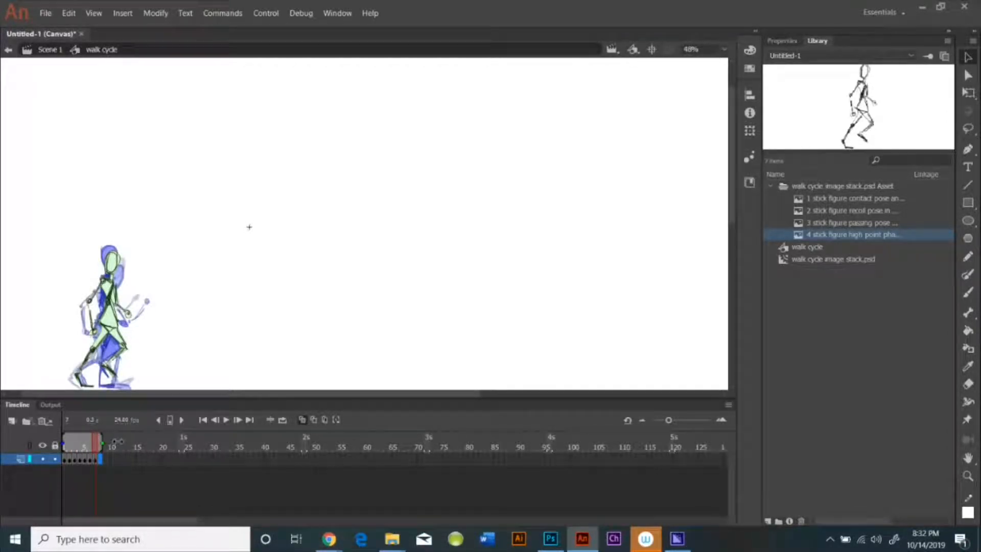
left_click(101, 459)
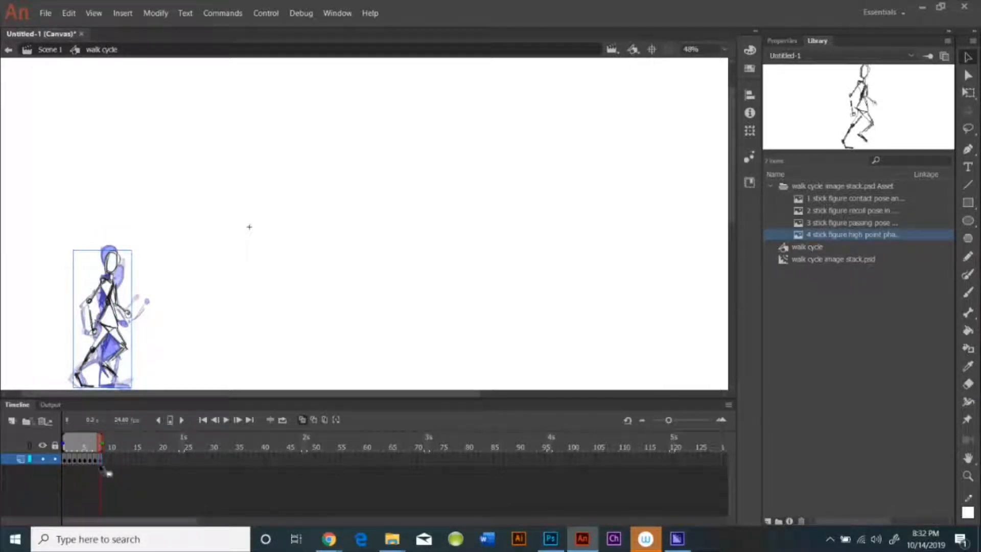
left_click(282, 419)
left_click(226, 420)
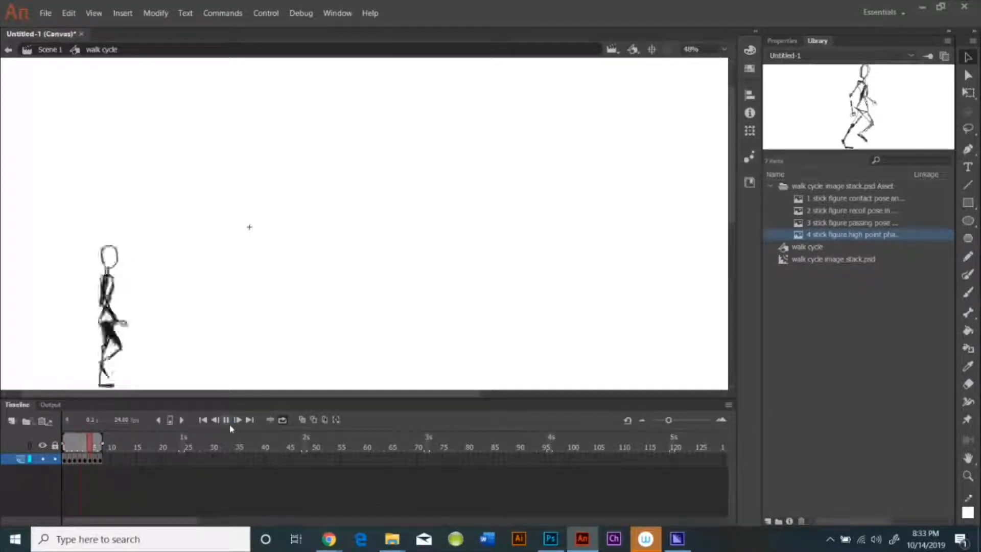
left_click(226, 420)
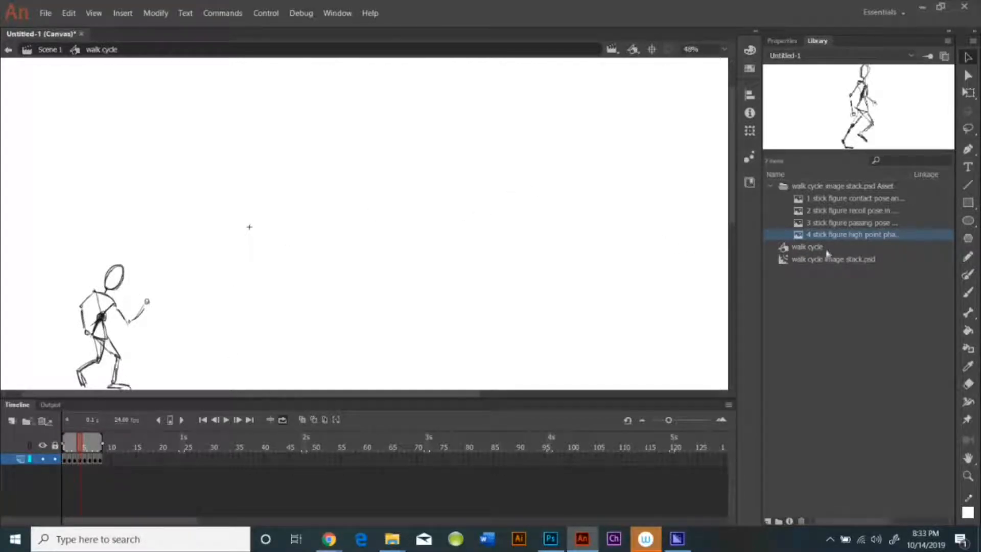
- Leave the walk cycle symbol for Scene 1 and bring the full width of the stage into view
left_click(10, 51)
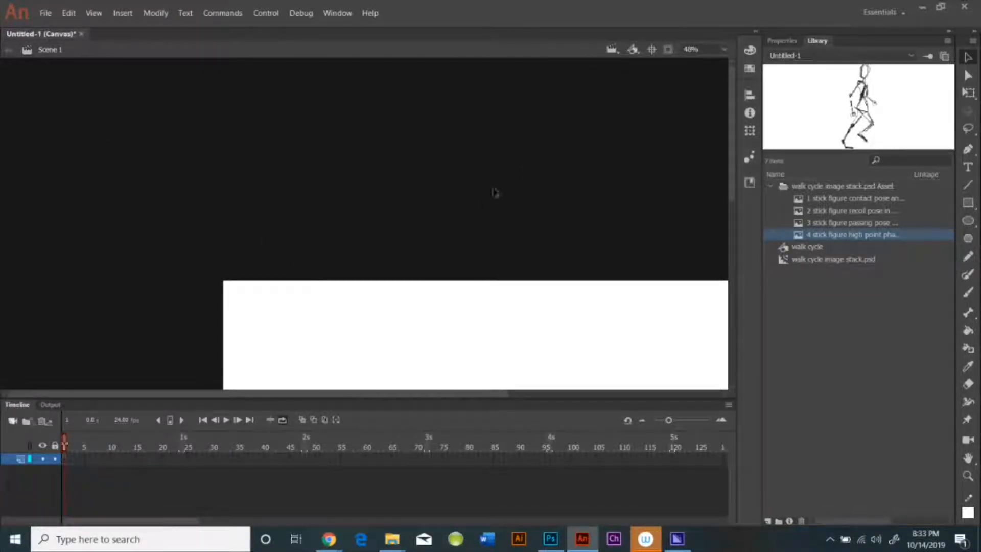
scroll(621, 276, "down", 4)
scroll(621, 275, "down", 2)
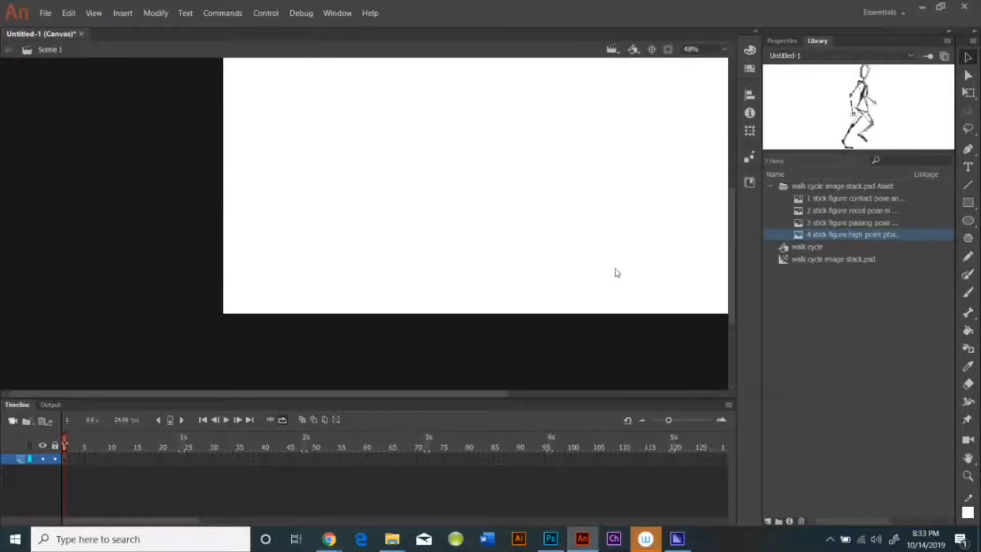
scroll(617, 273, "up", 2)
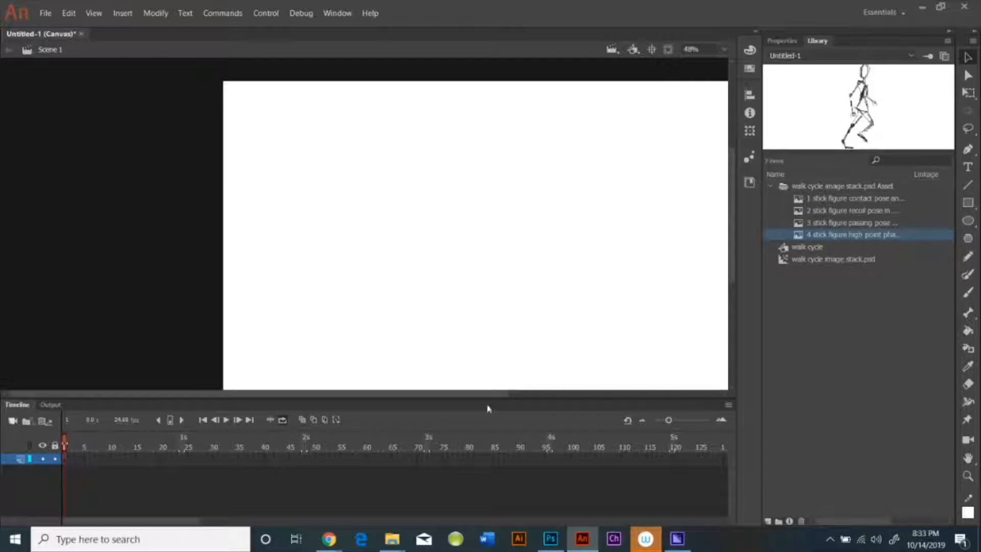
scroll(466, 373, "down", 2)
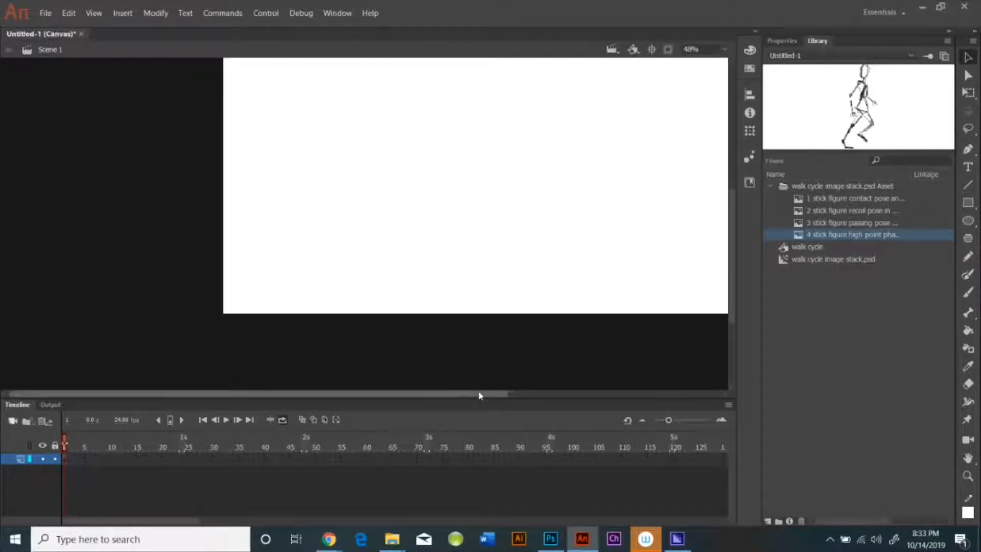
left_click_drag(479, 395, 563, 395)
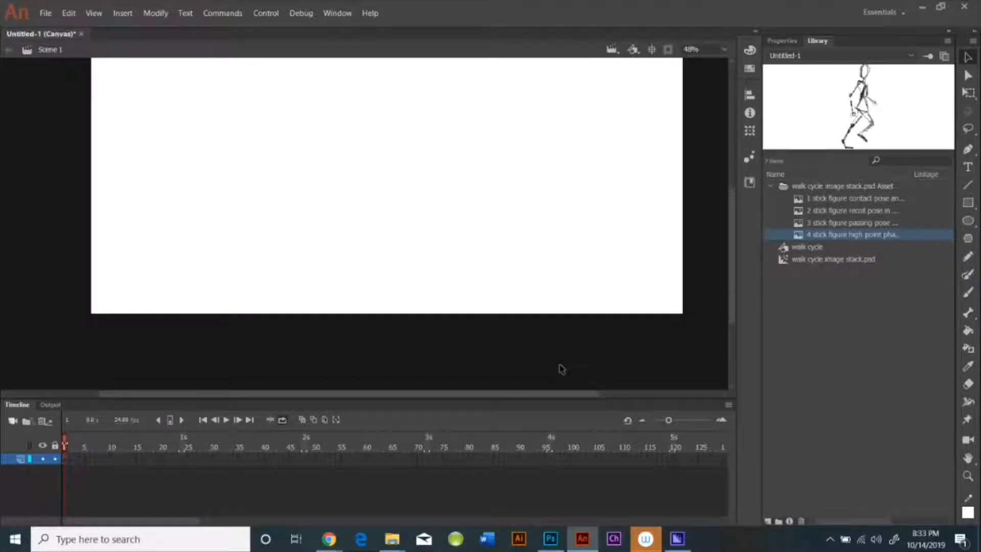
scroll(561, 364, "up", 2)
scroll(560, 364, "down", 2)
scroll(561, 364, "up", 2)
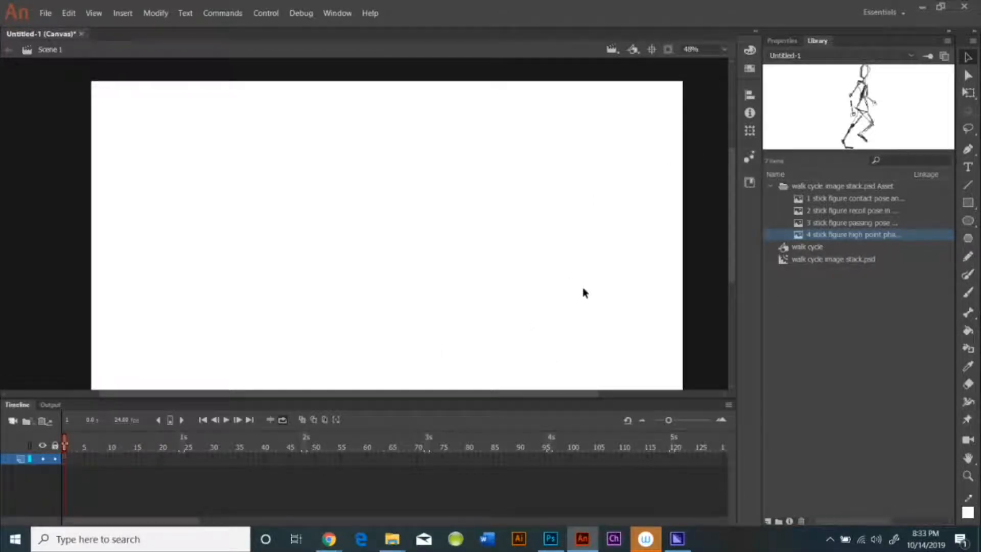
right_click(65, 464)
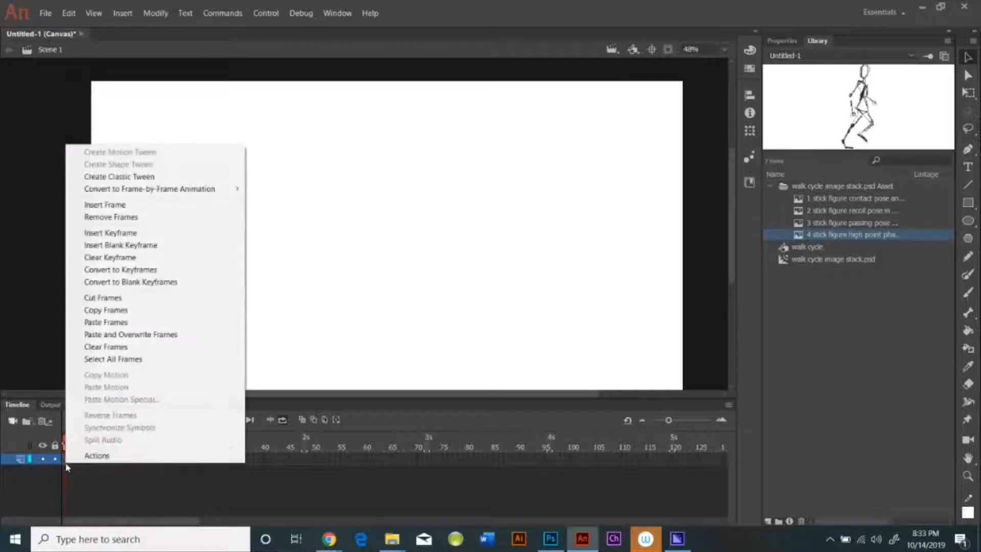
left_click(85, 205)
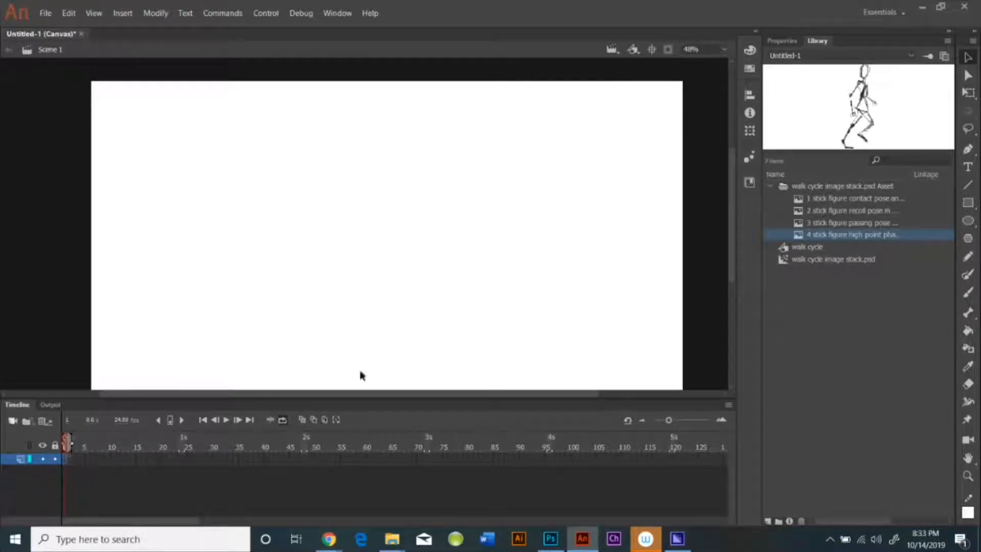
right_click(72, 461)
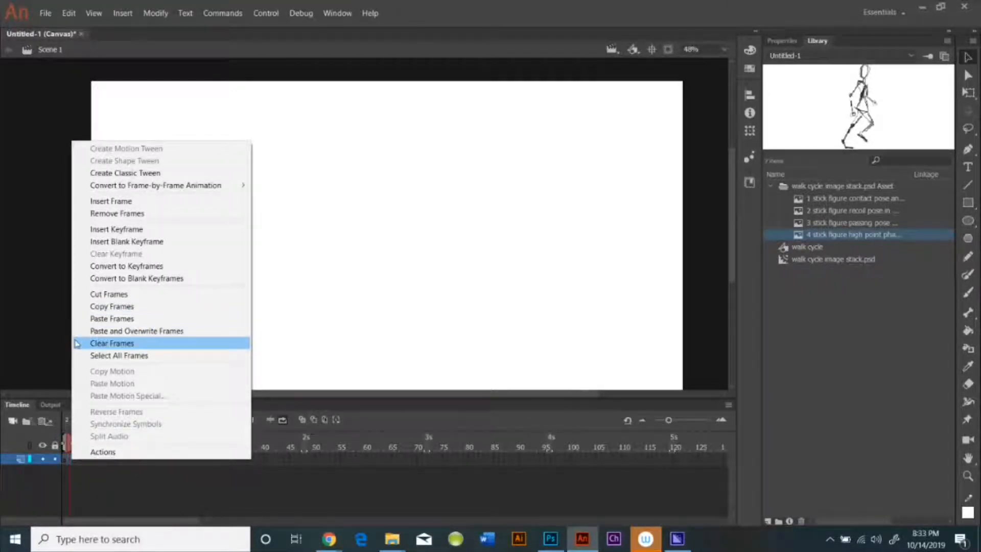
left_click(108, 213)
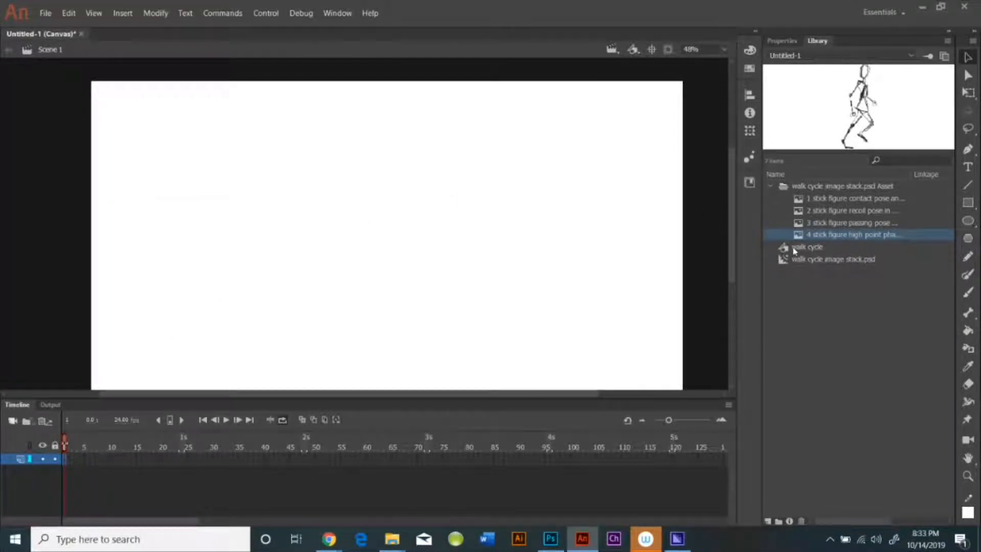
- Place the walk cycle symbol in the first frame, just off the left edge of the stage
left_click_drag(793, 248, 42, 340)
left_click(184, 233)
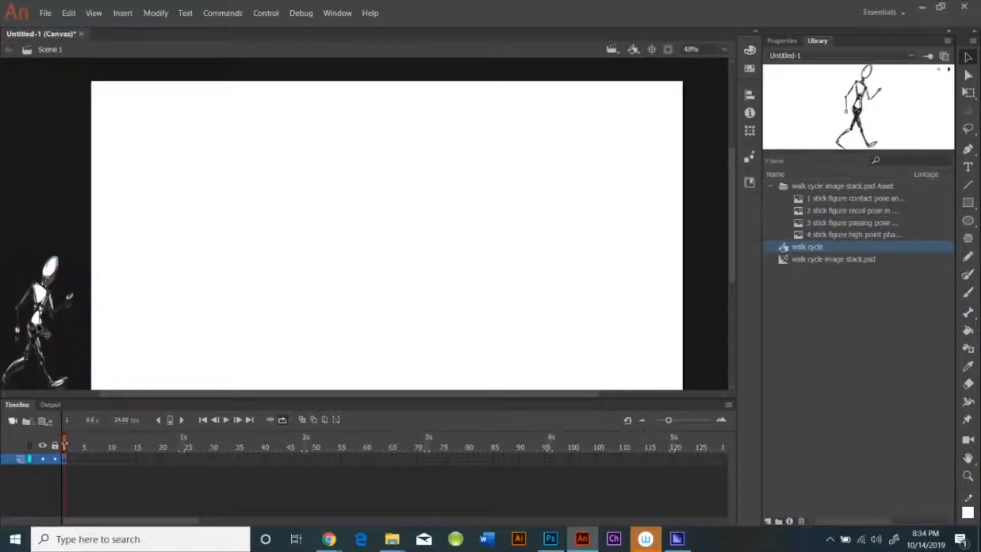
left_click(49, 327)
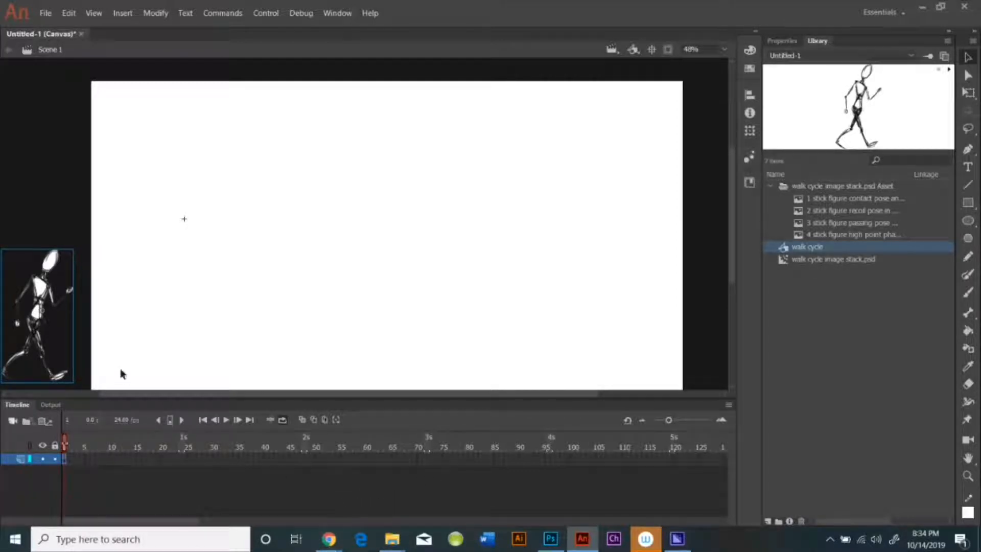
- Create a motion tween on the walk cycle instance and extend its span to about three seconds
right_click(66, 458)
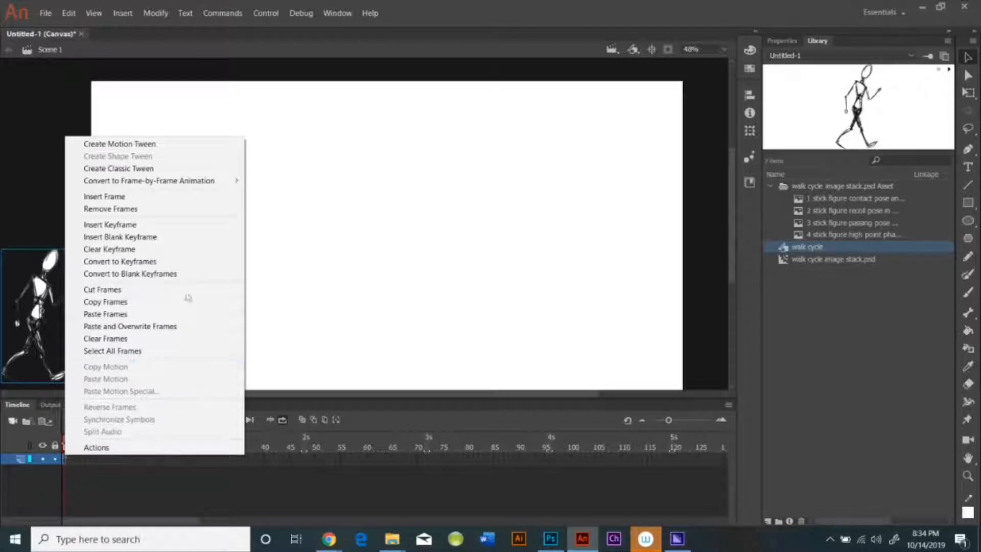
left_click(164, 145)
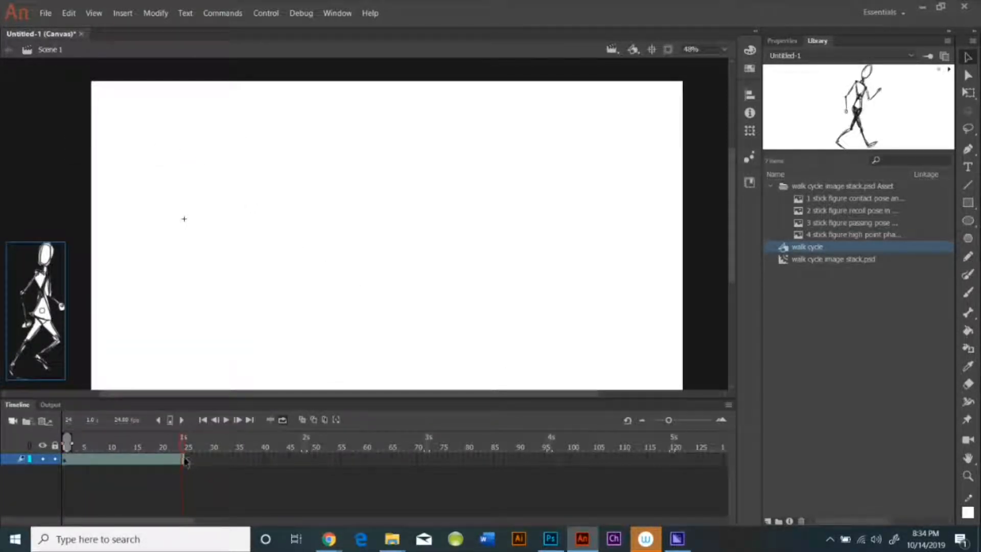
left_click_drag(182, 458, 556, 459)
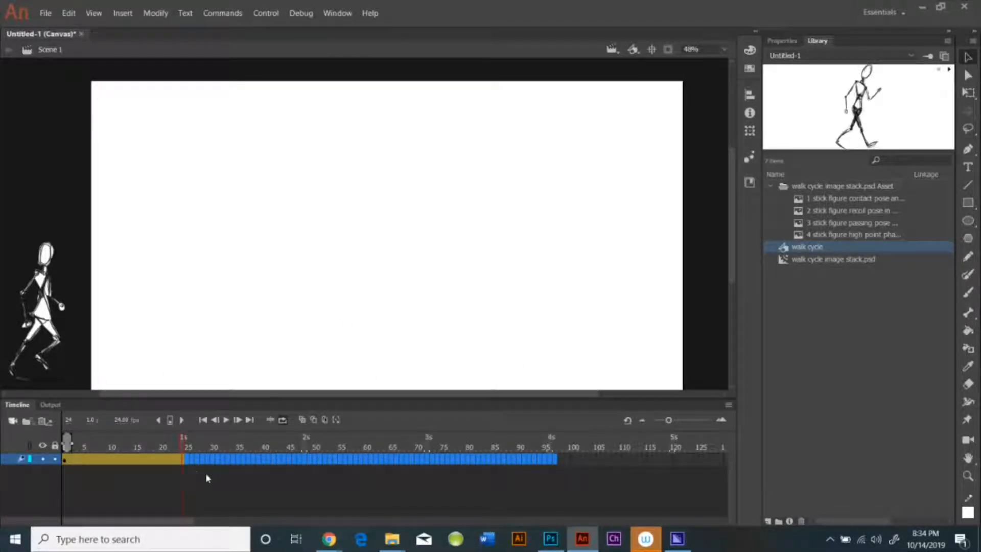
left_click(183, 447)
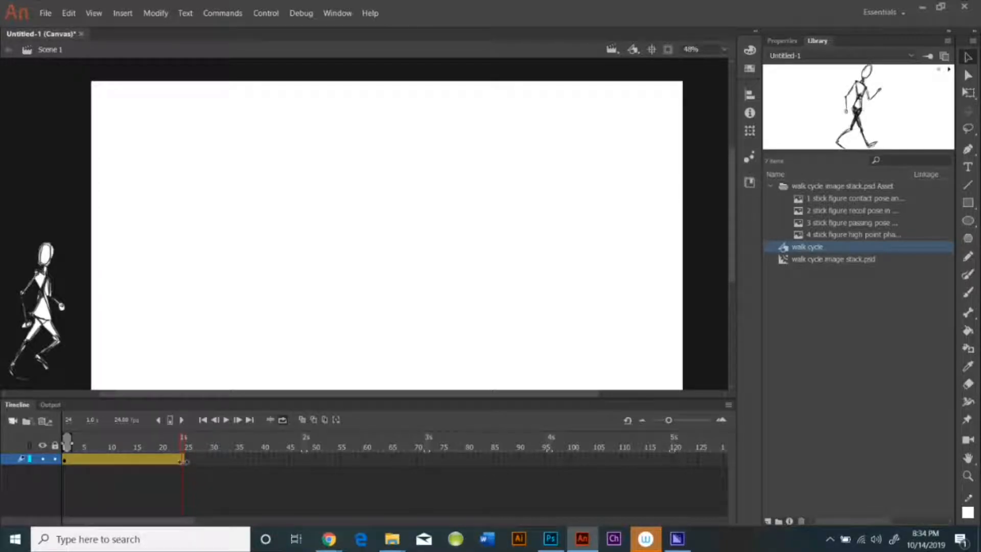
left_click_drag(183, 459, 433, 464)
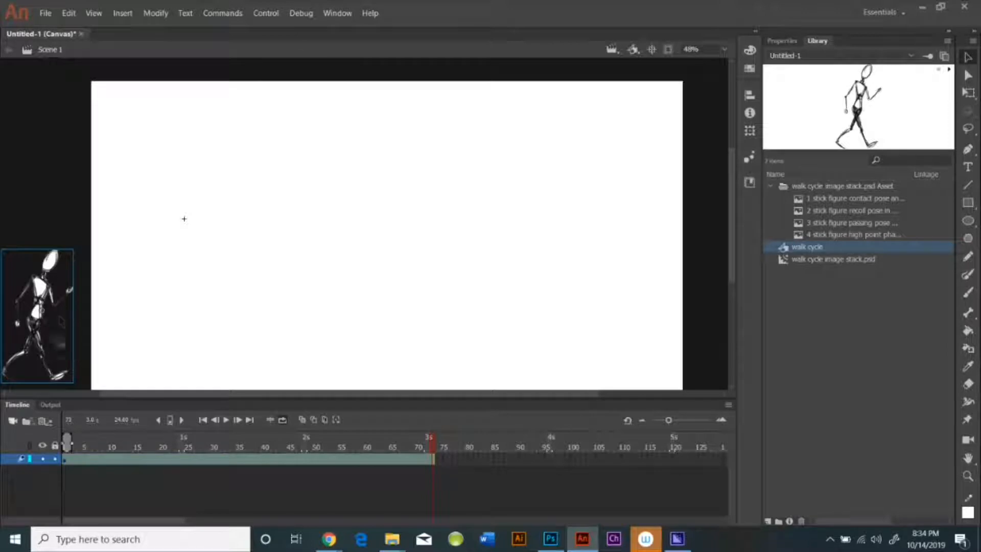
- Move the figure past the stage's right edge at the tween's end and bend the motion path into an upward arc
left_click_drag(46, 309, 735, 322)
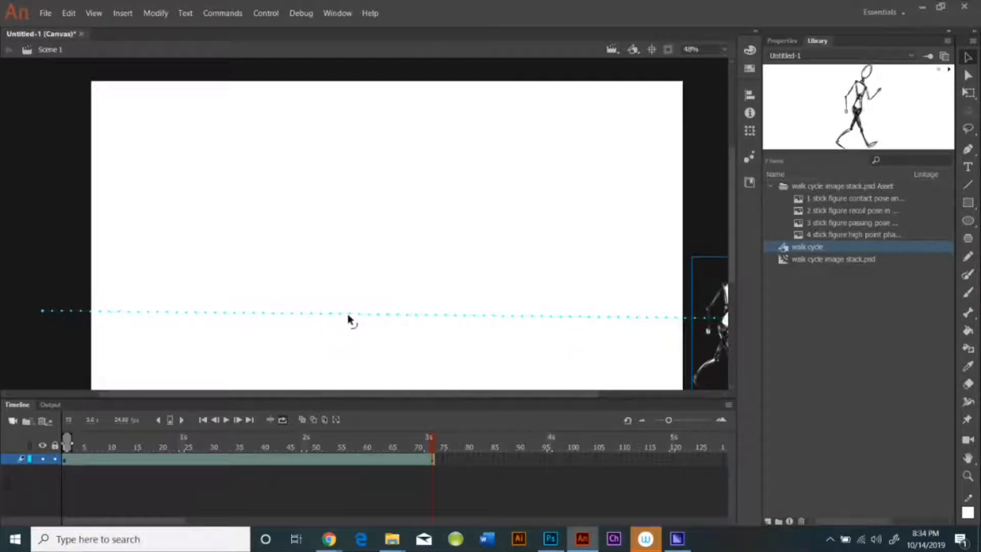
left_click_drag(350, 314, 339, 268)
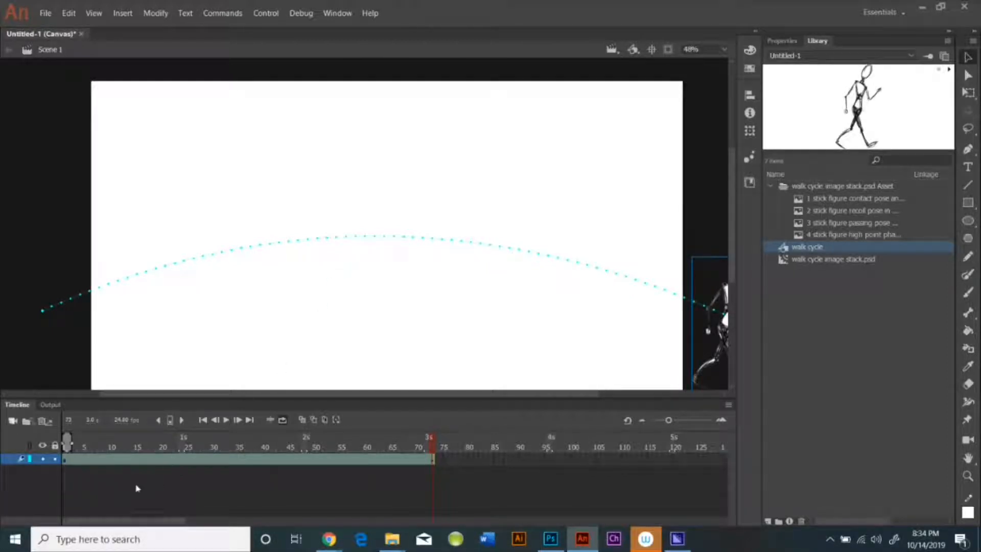
- Extend the loop range over the whole three-second tween and play the figure's walk across the stage
left_click(226, 420)
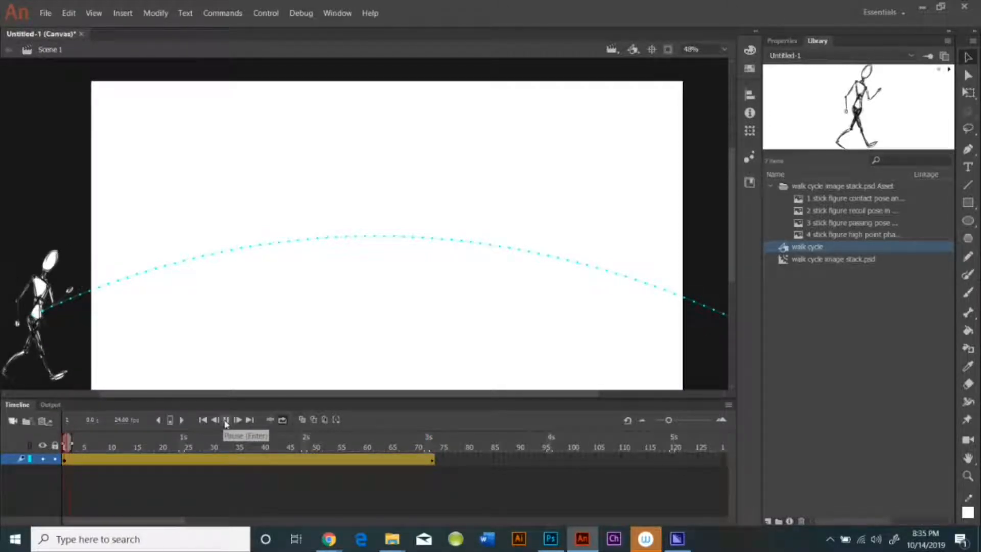
left_click(225, 421)
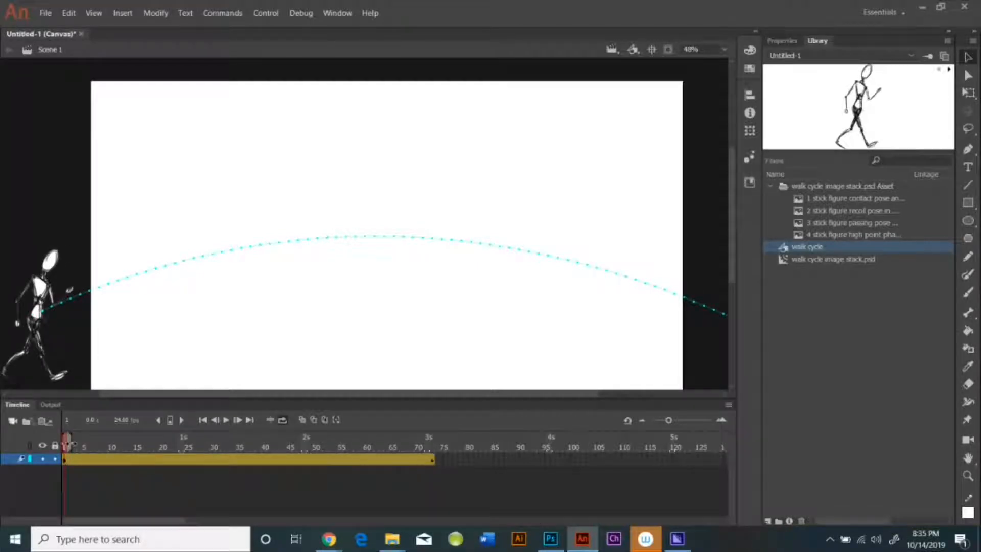
left_click_drag(73, 443, 342, 447)
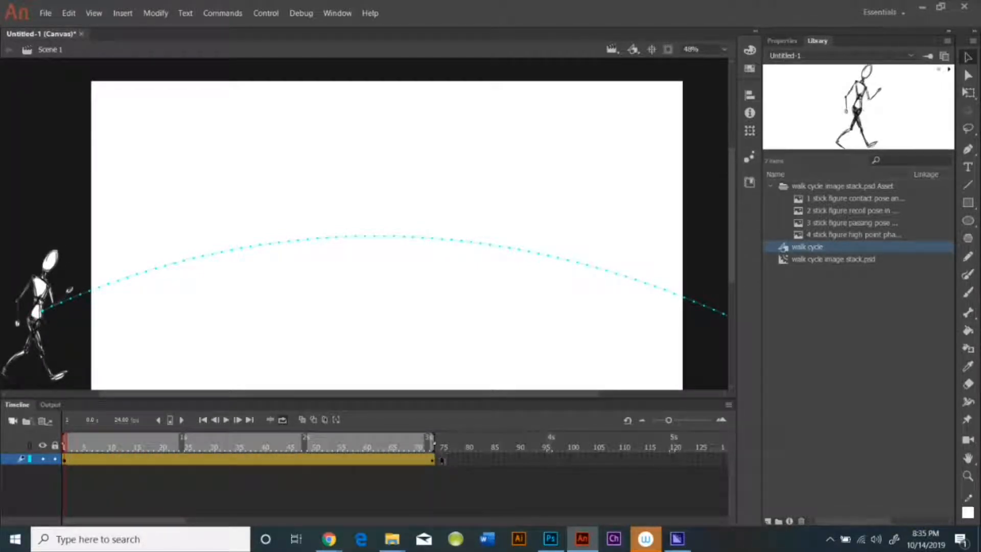
left_click(226, 420)
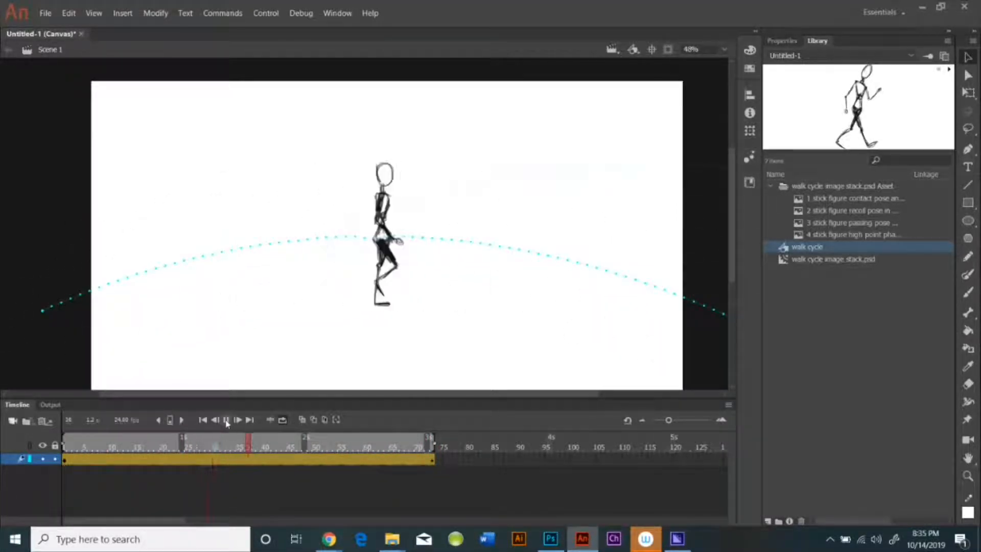
- Stop the playback, hide the walk cycle tween layer and insert a new layer beneath it
left_click(226, 420)
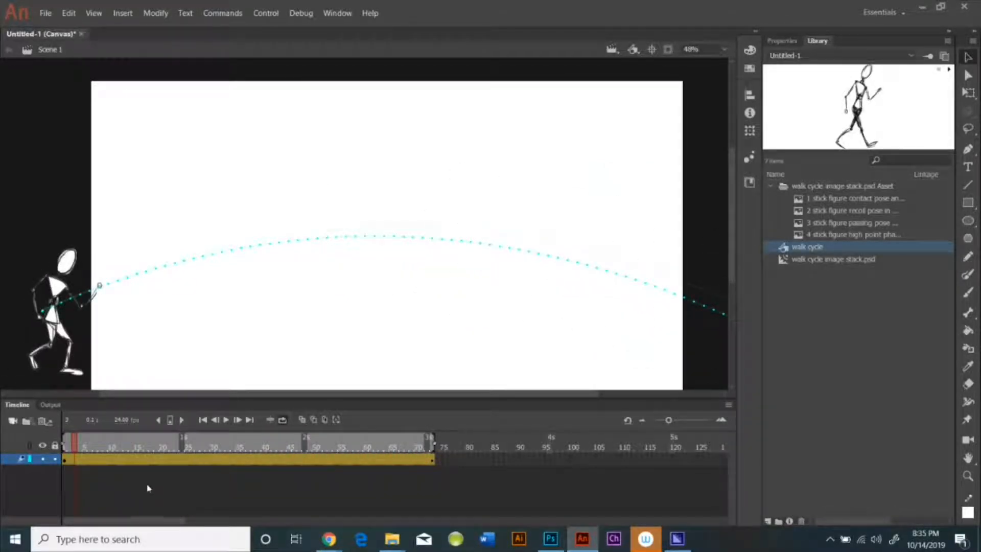
left_click(43, 459)
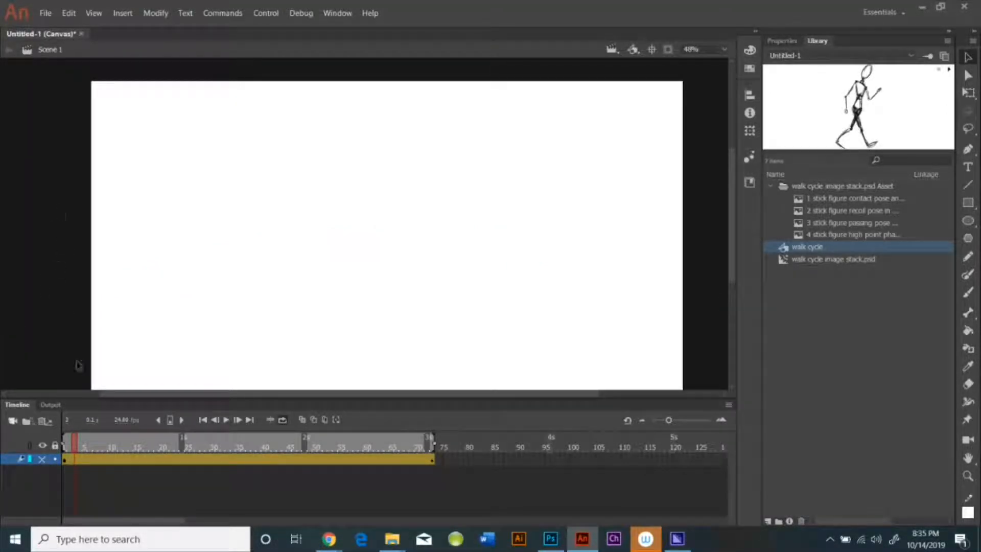
right_click(7, 458)
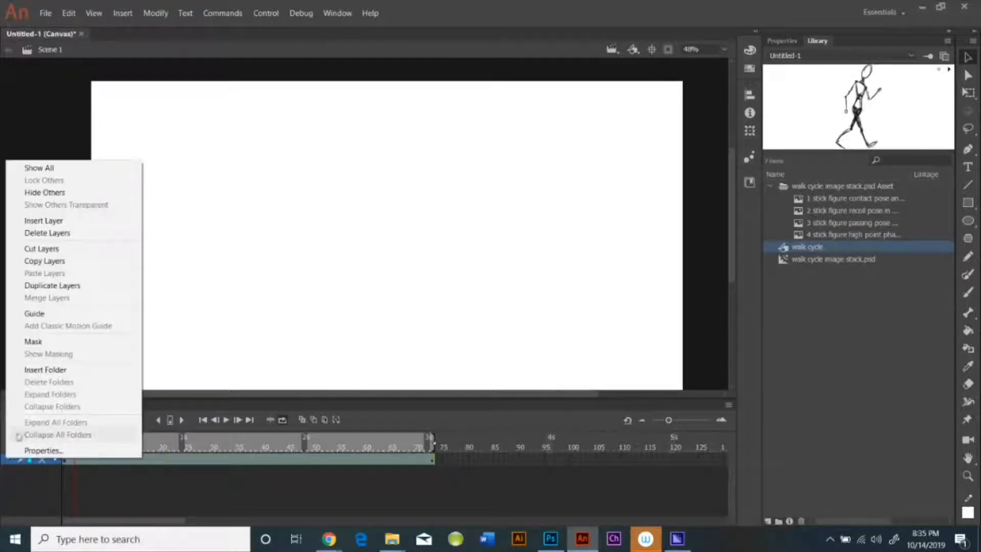
left_click(41, 221)
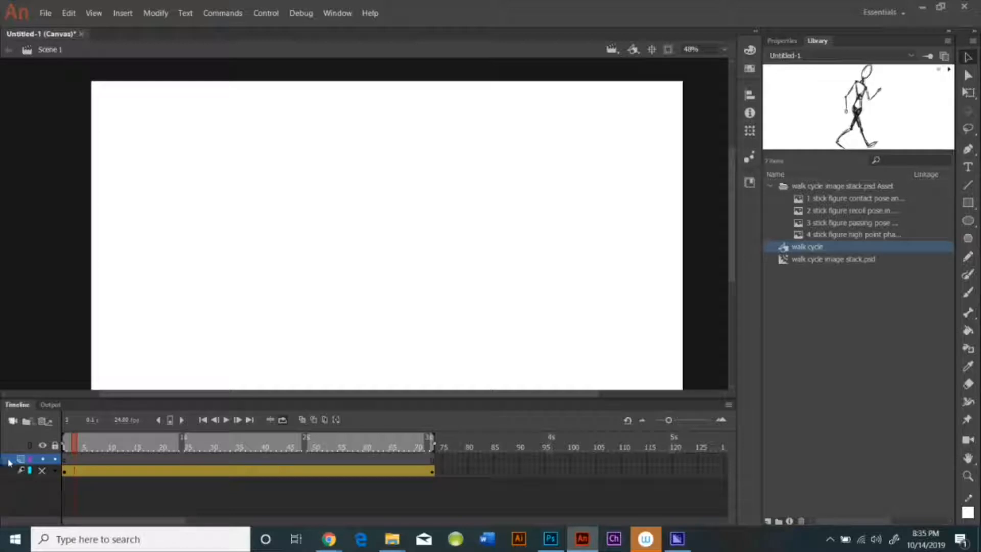
left_click_drag(9, 463, 10, 478)
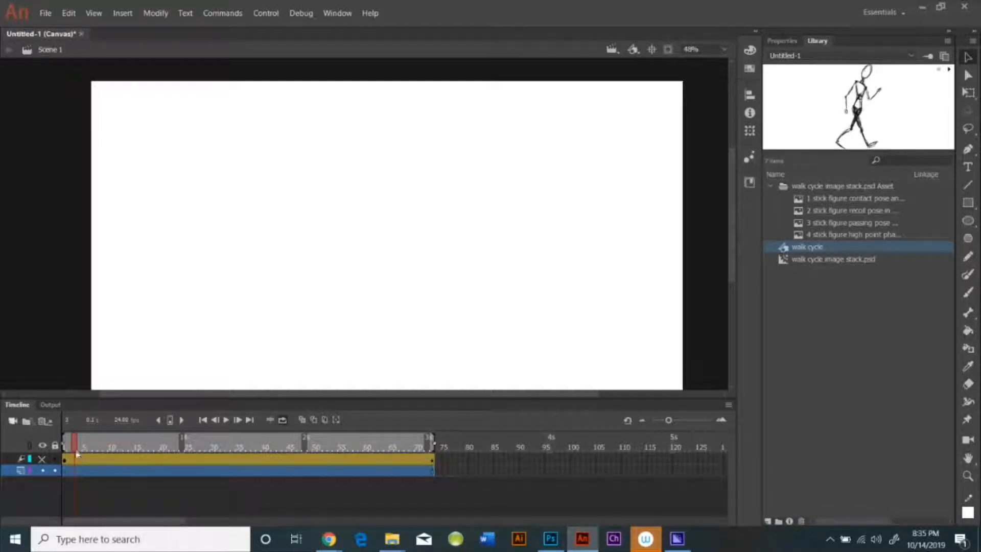
- Import the Green Screen Color image from the Desktop into the new layer's first frame and position it to cover the stage
left_click_drag(77, 452, 62, 449)
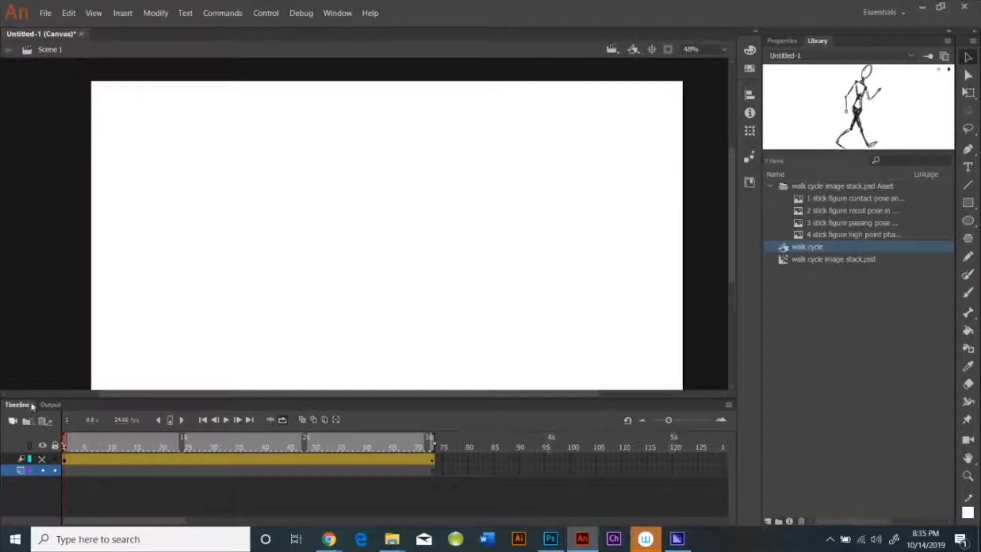
left_click(45, 13)
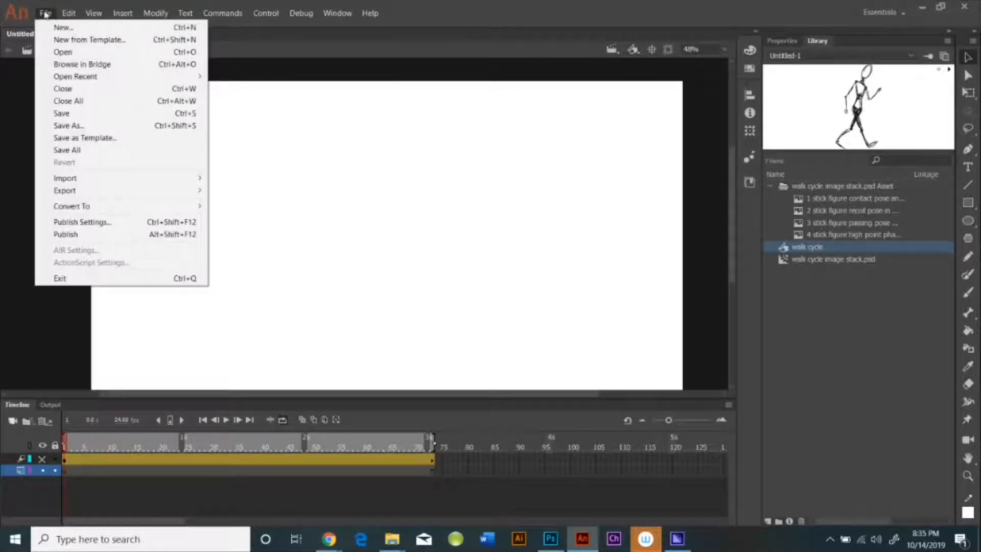
mouse_move(107, 178)
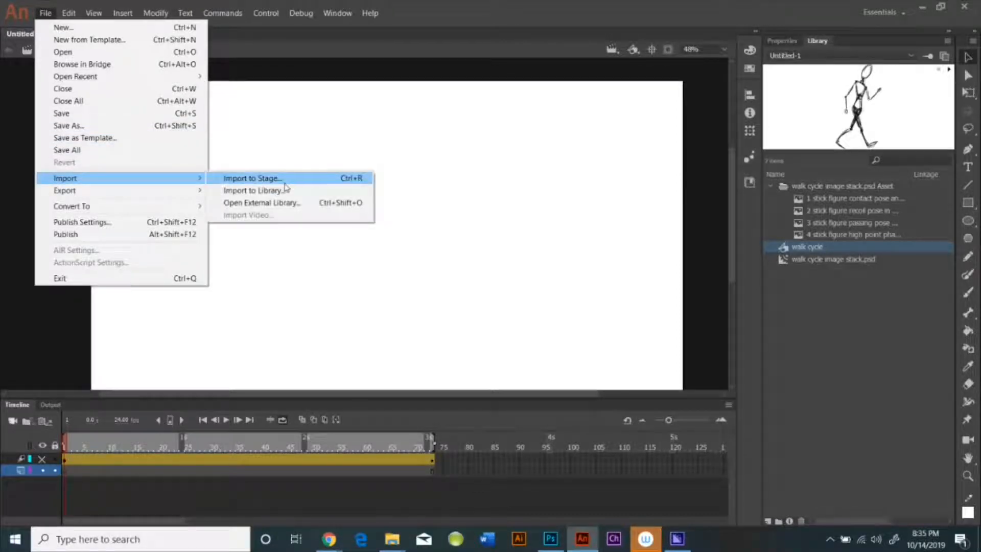
left_click(285, 182)
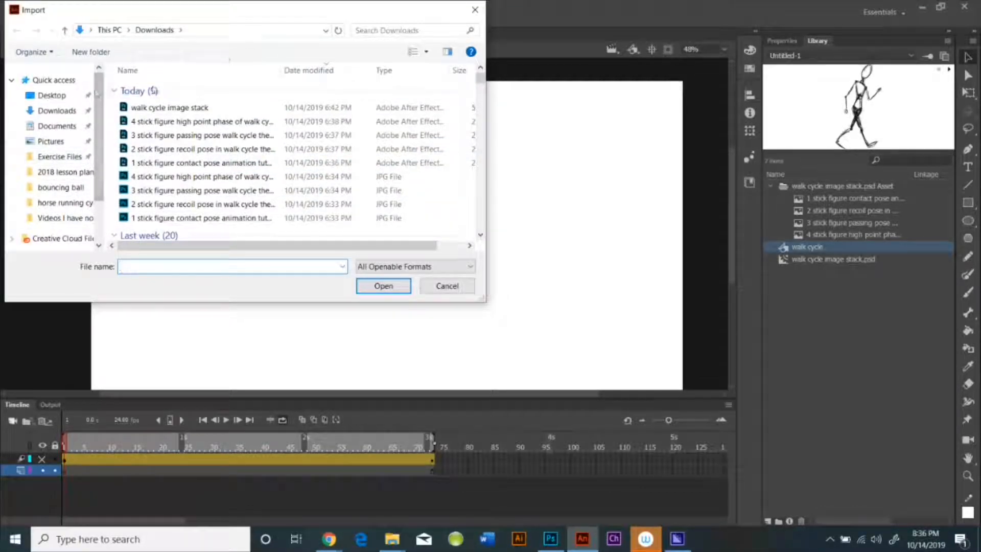
left_click(72, 96)
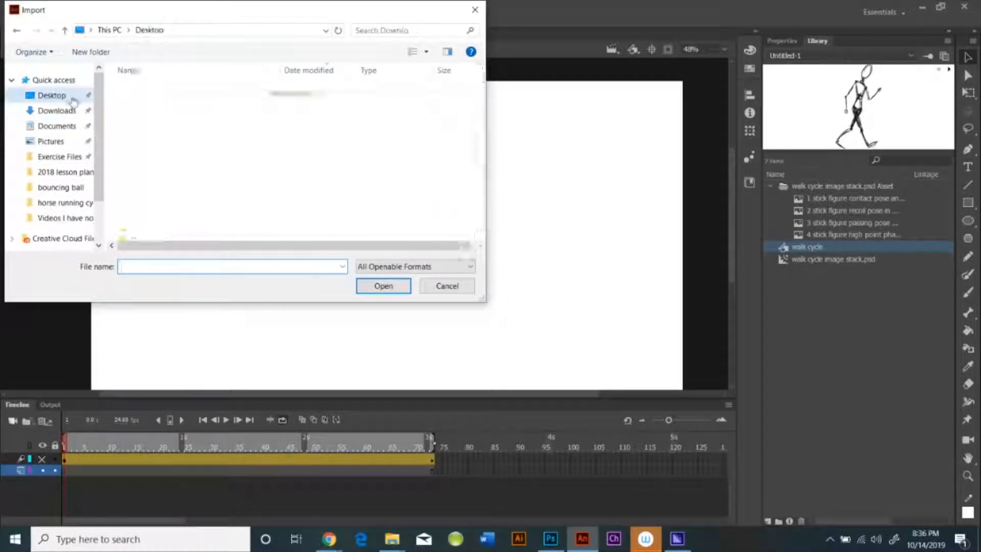
left_click(369, 30)
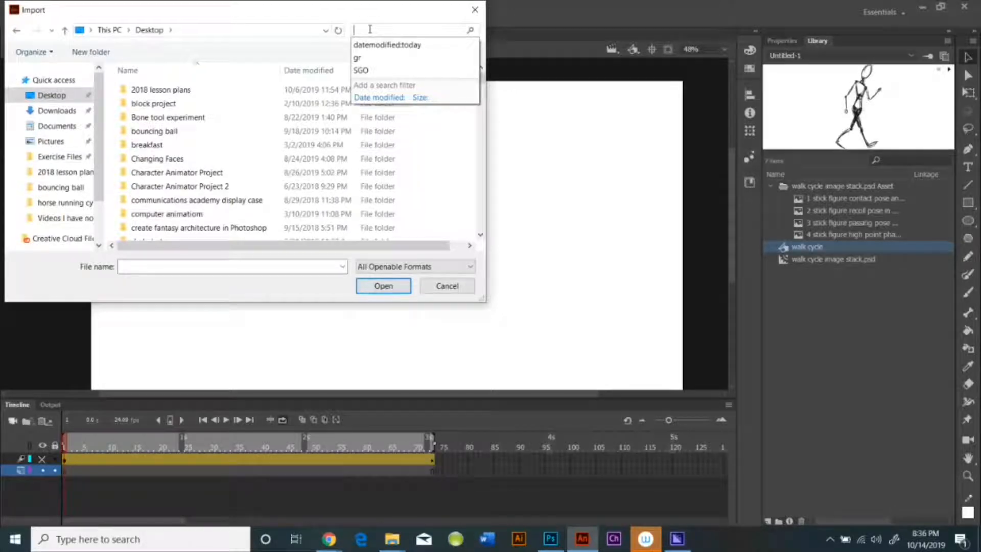
type("gr")
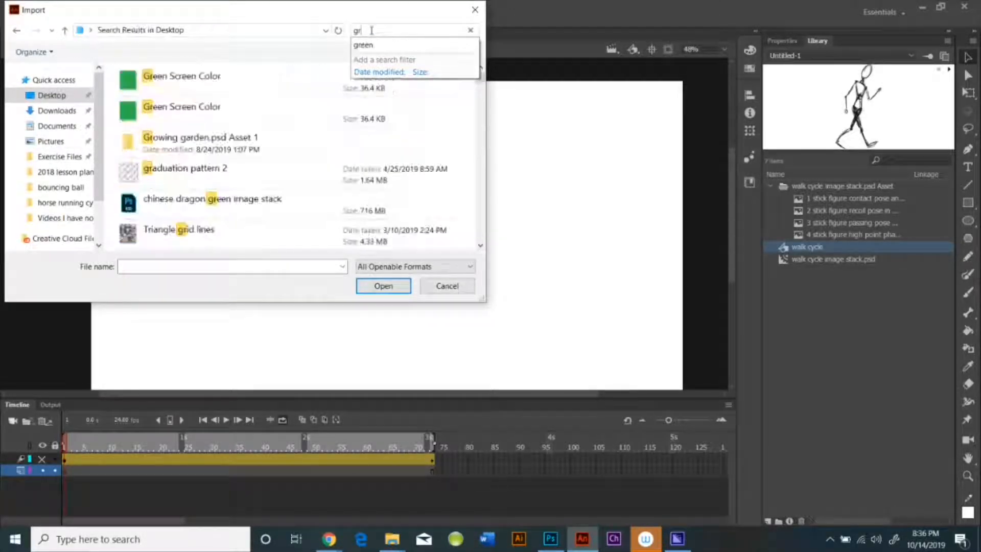
left_click(208, 79)
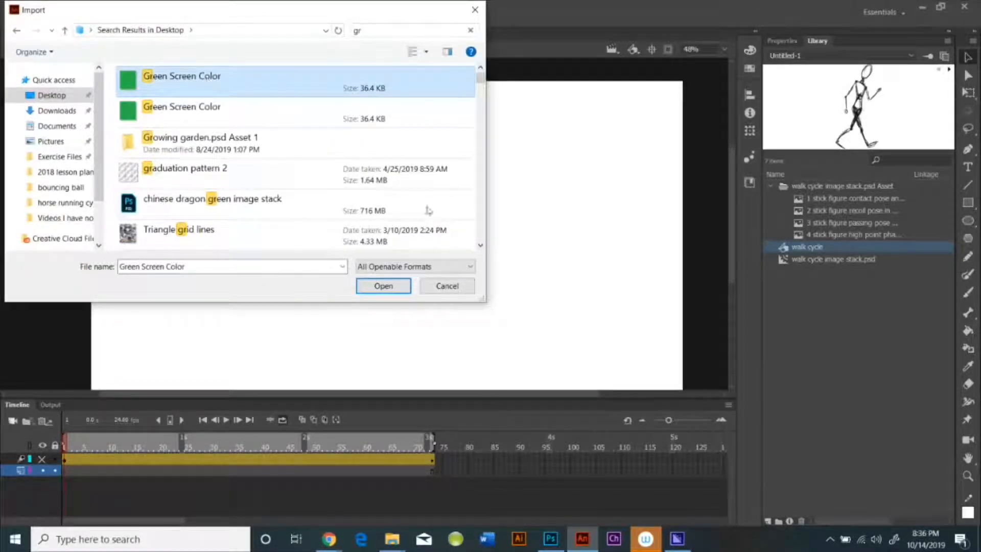
left_click(384, 286)
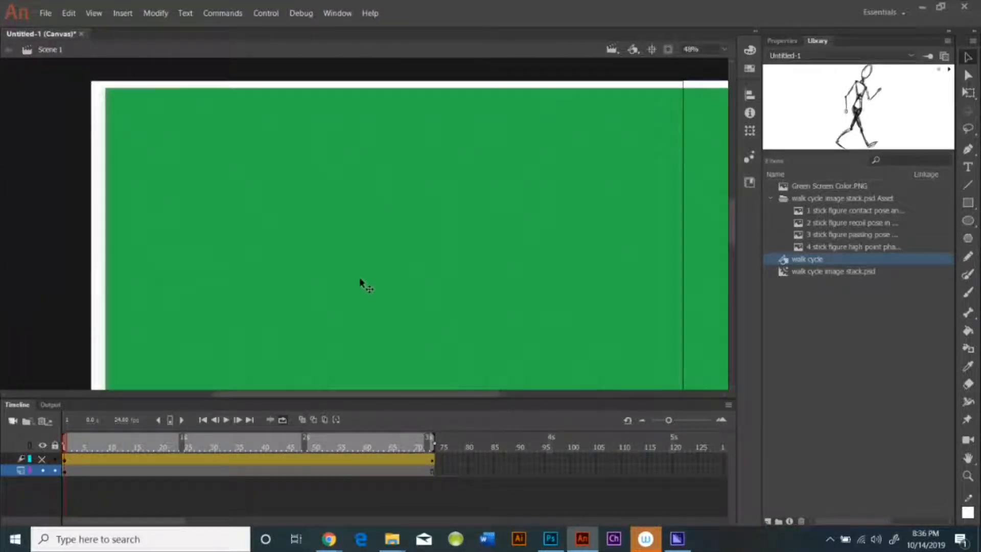
left_click_drag(360, 276, 327, 253)
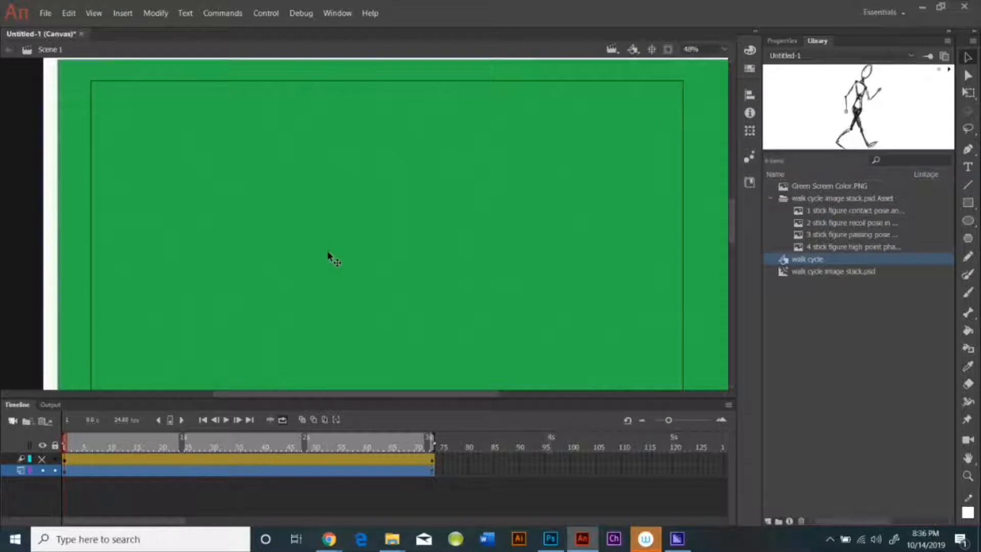
- Show the walk cycle layer again and briefly play the animation over the green background
left_click(44, 459)
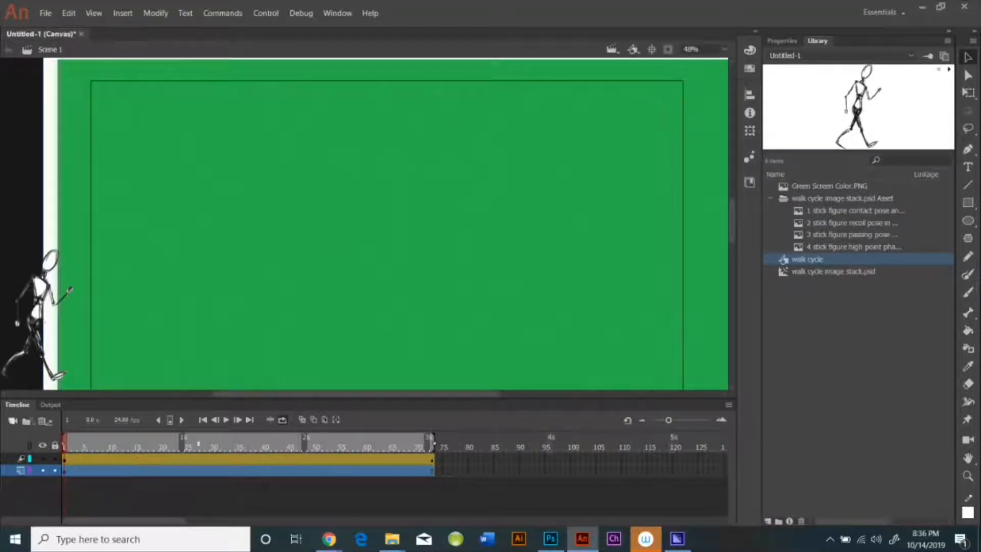
left_click(227, 419)
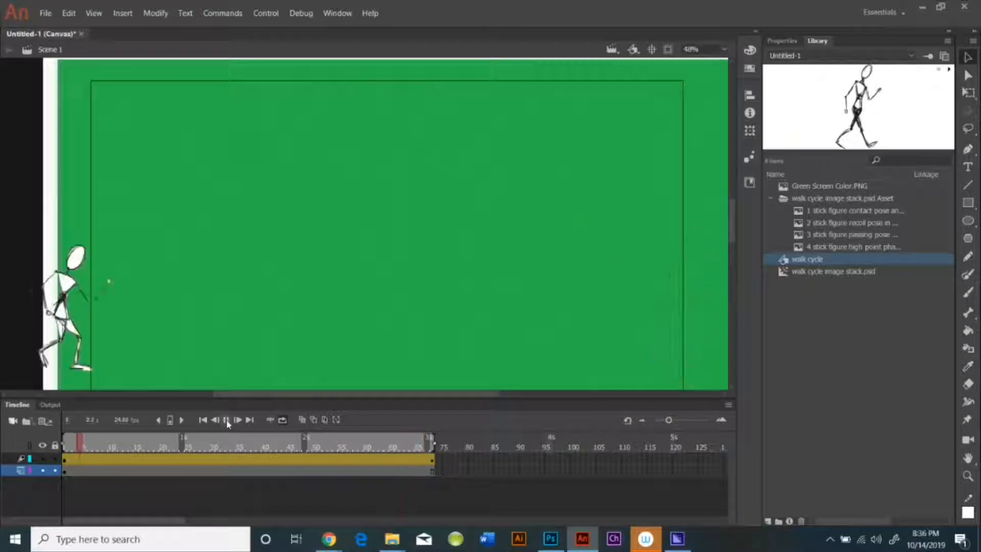
left_click(226, 420)
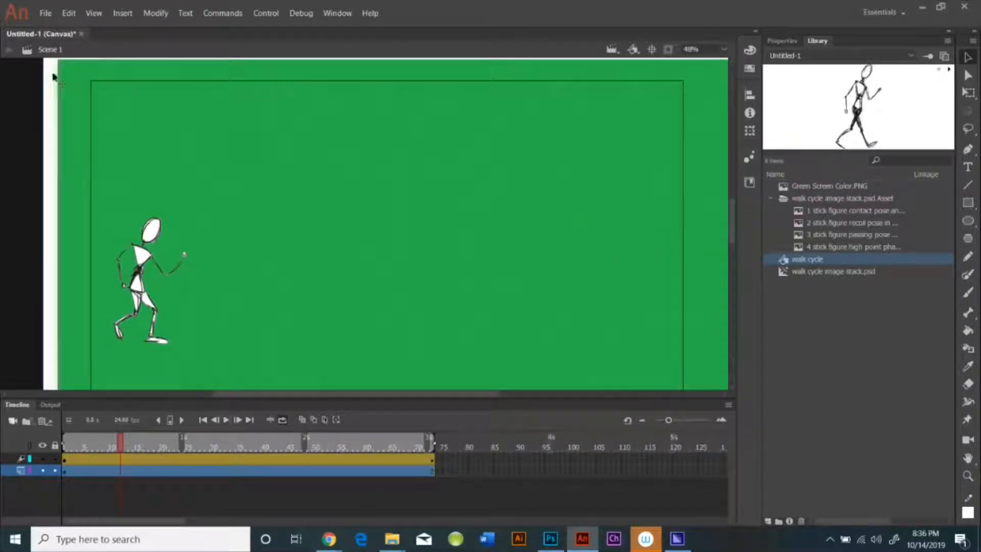
left_click(46, 13)
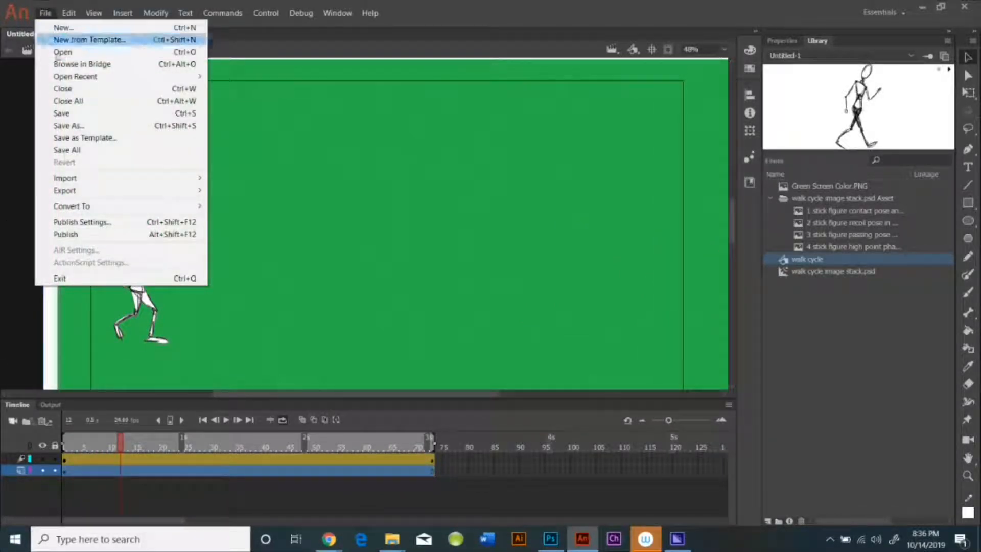
mouse_move(78, 191)
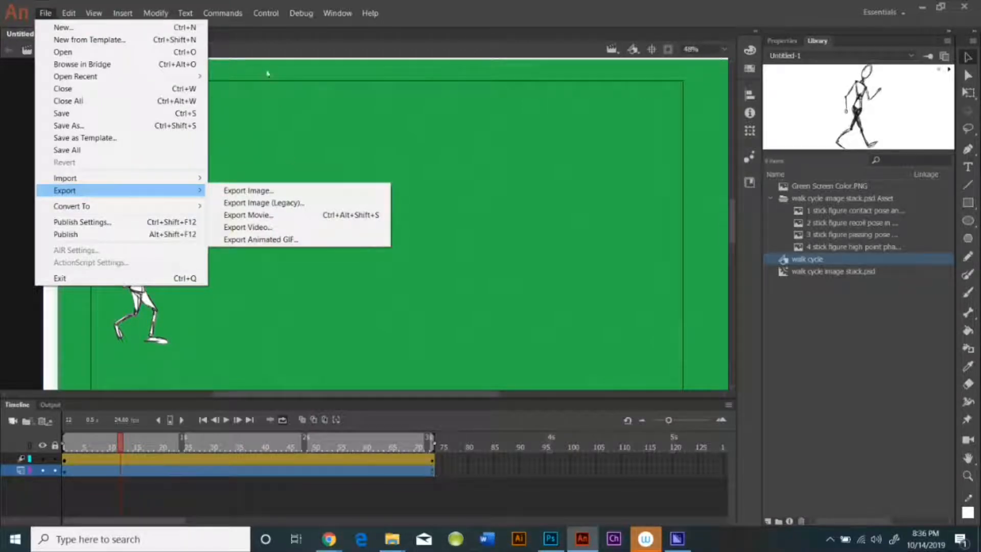
left_click(254, 49)
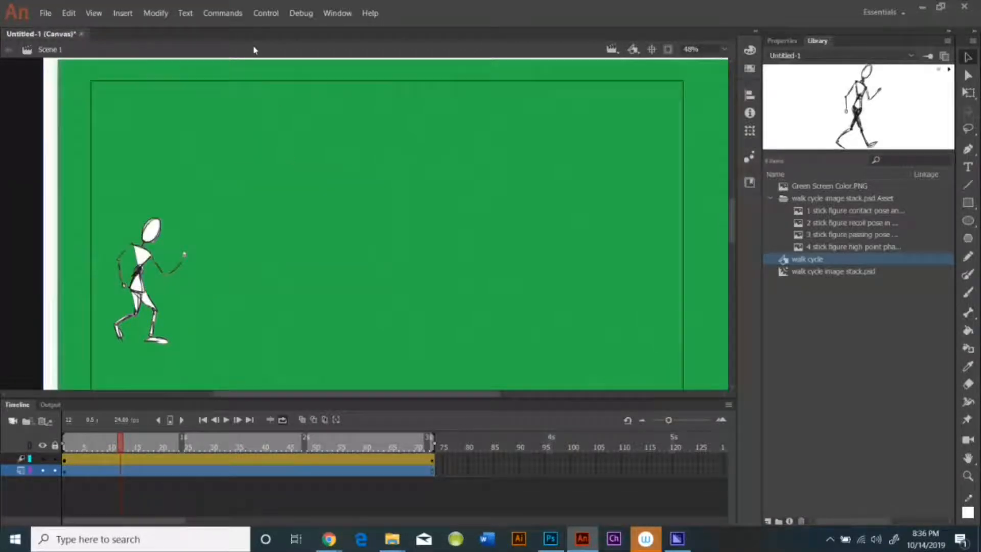
- Save the document as "stick figure walking animation" in the horse running cycle folder, in Animate Uncompressed Document format
left_click(41, 14)
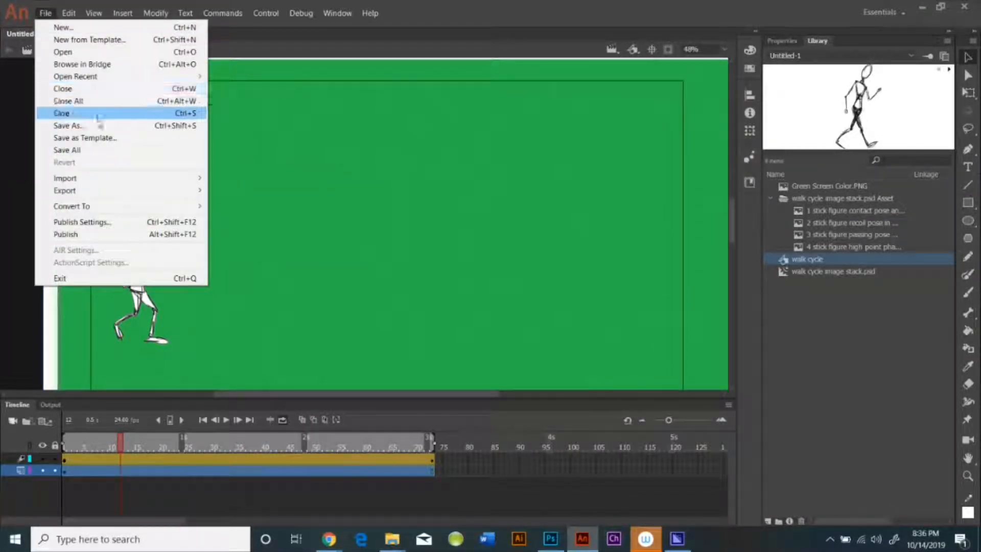
left_click(94, 128)
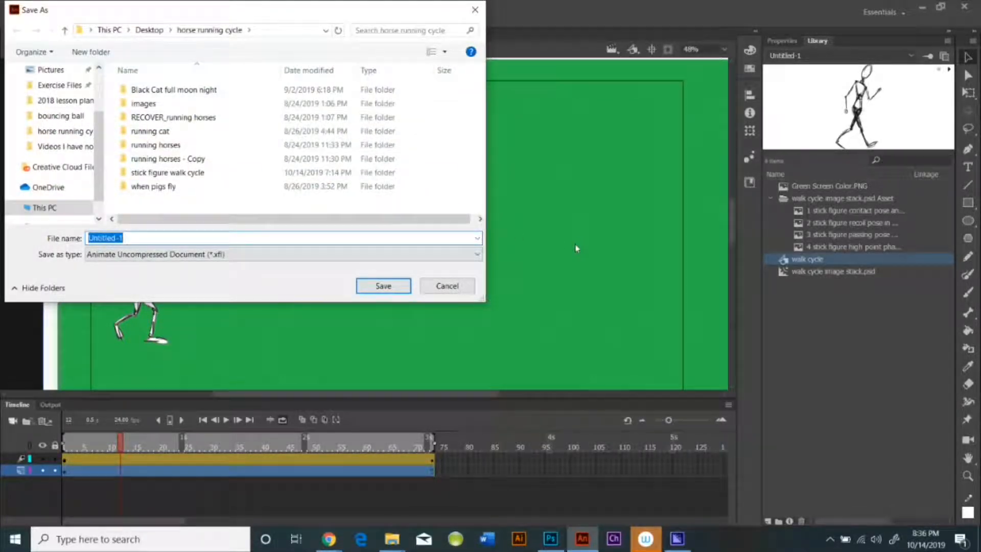
type("stick")
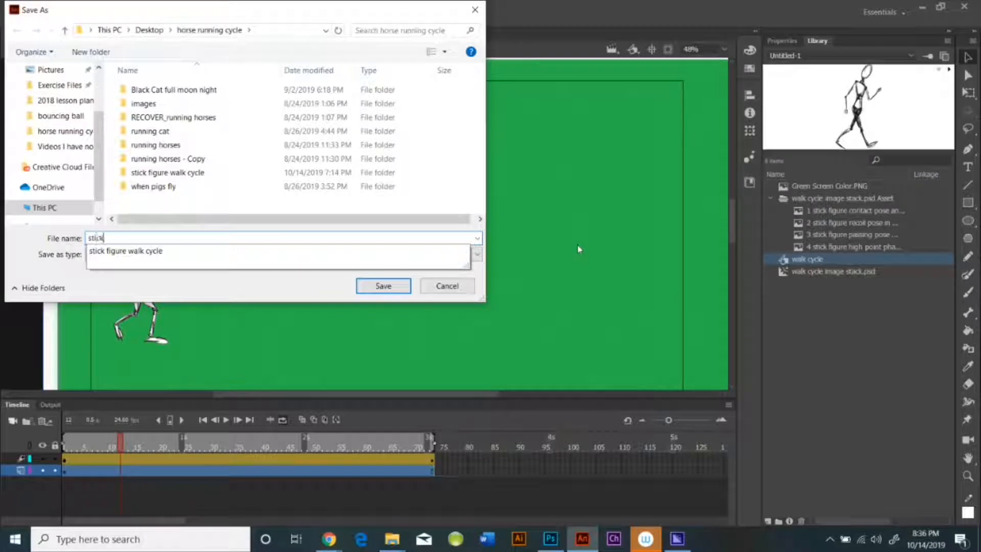
type(" figure walking an")
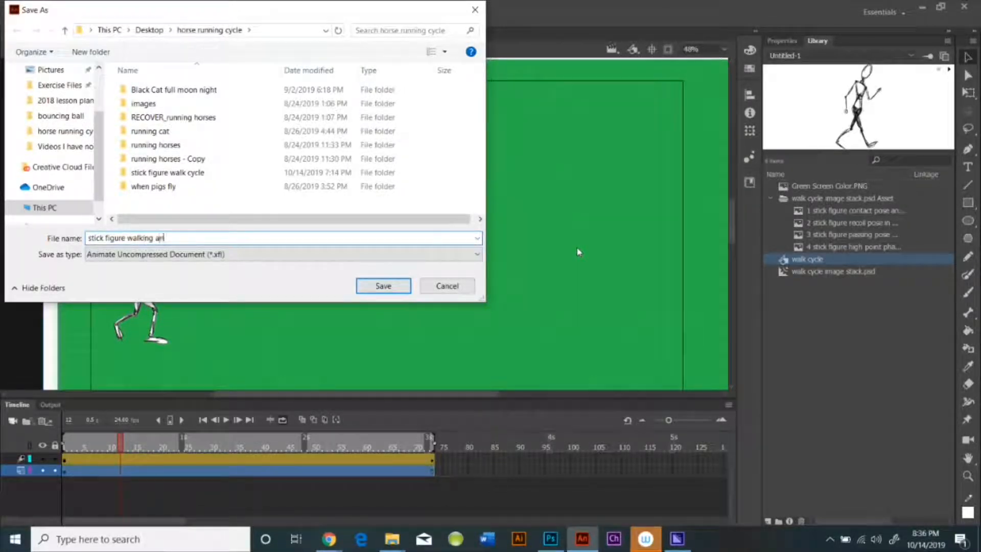
type("imation")
left_click(389, 286)
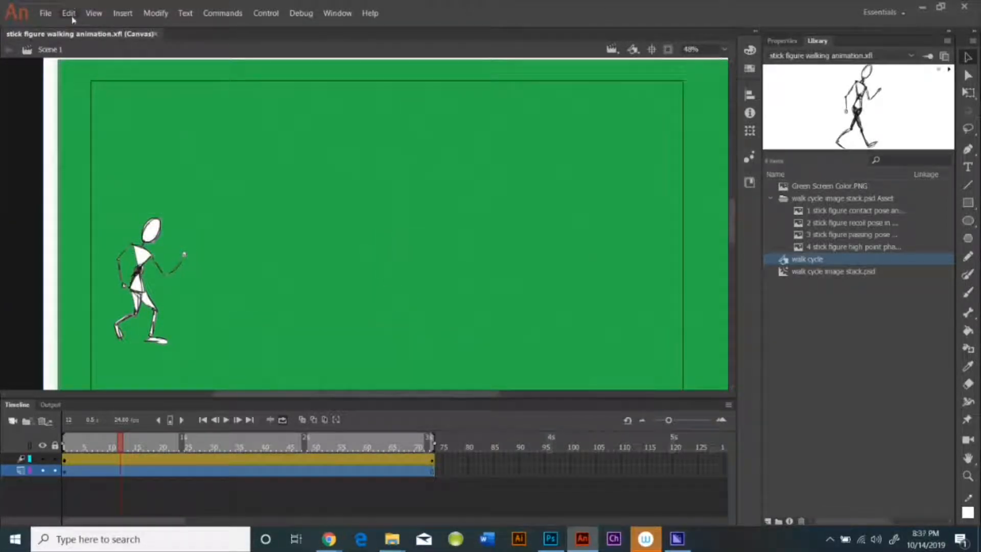
- Export the animation as a 1920 × 1080 video and encode it as H.264 in Adobe Media Encoder
left_click(47, 13)
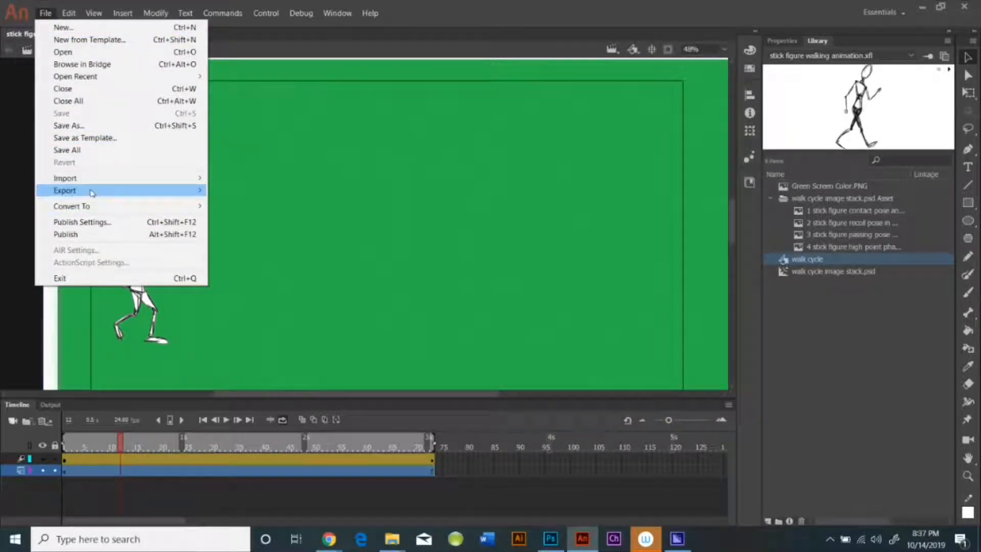
mouse_move(95, 191)
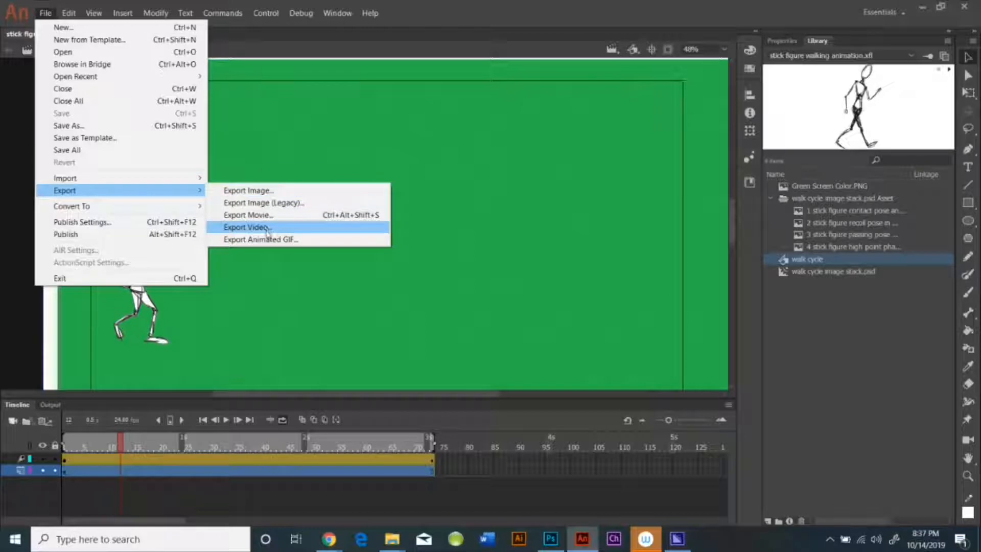
left_click(267, 233)
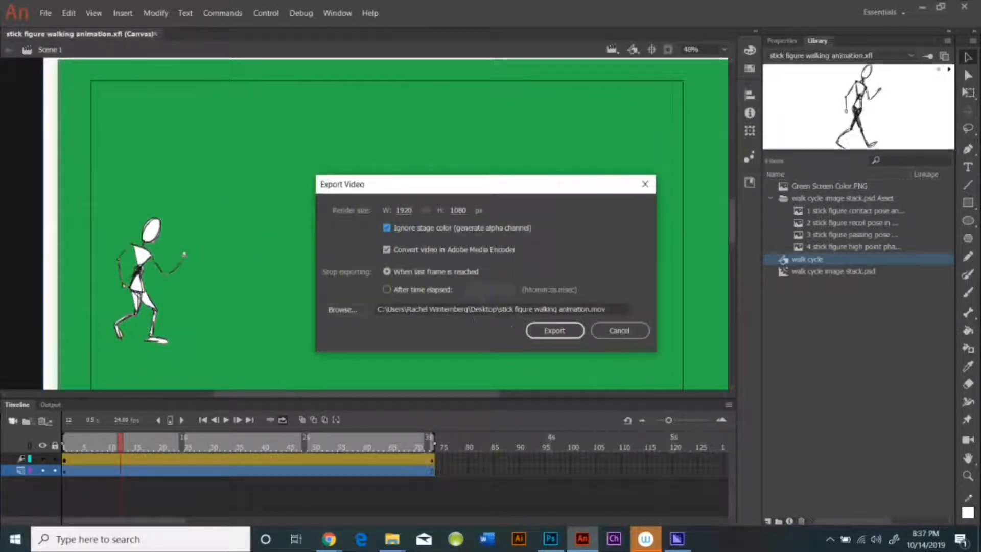
left_click(558, 331)
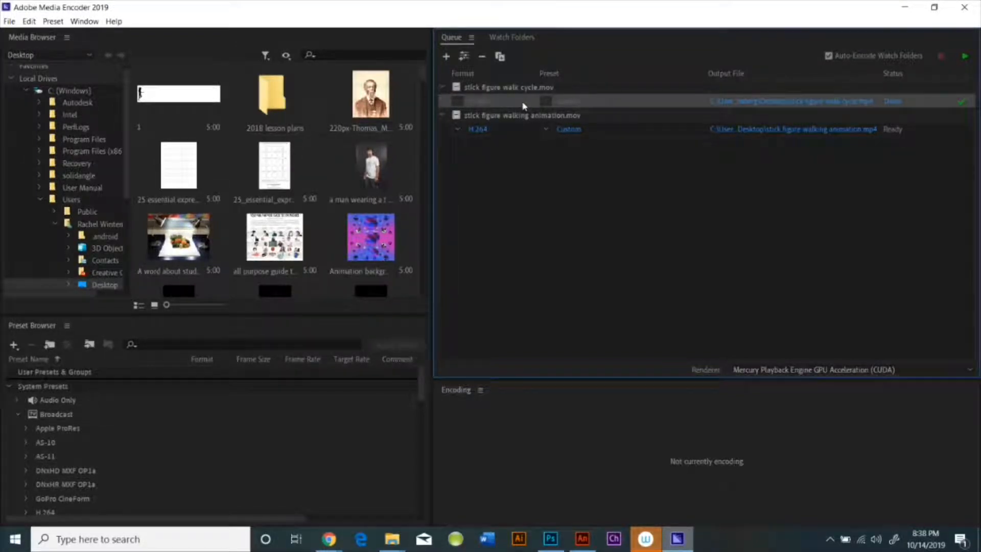
left_click(966, 56)
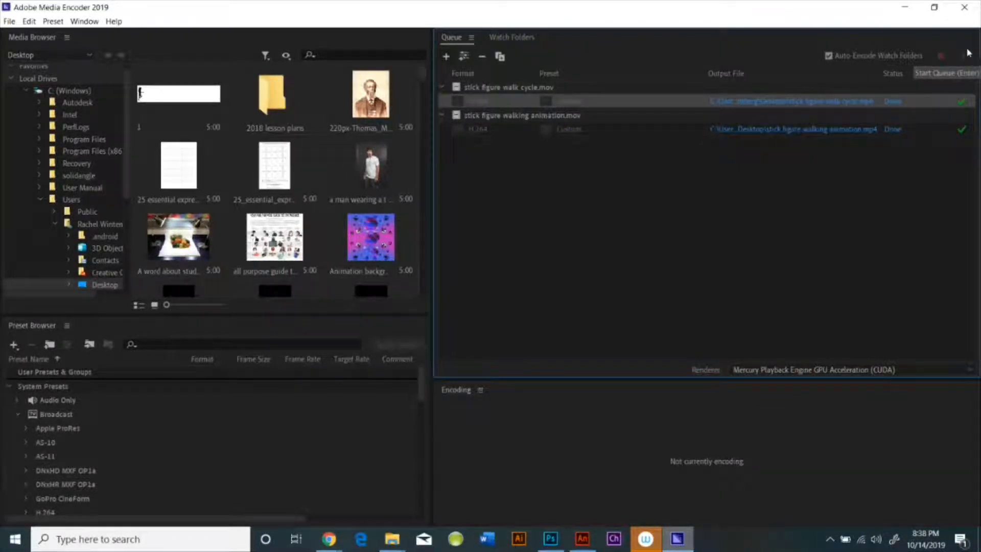
- Switch to File Explorer and play the encoded stick figure walking animation video
left_click(905, 8)
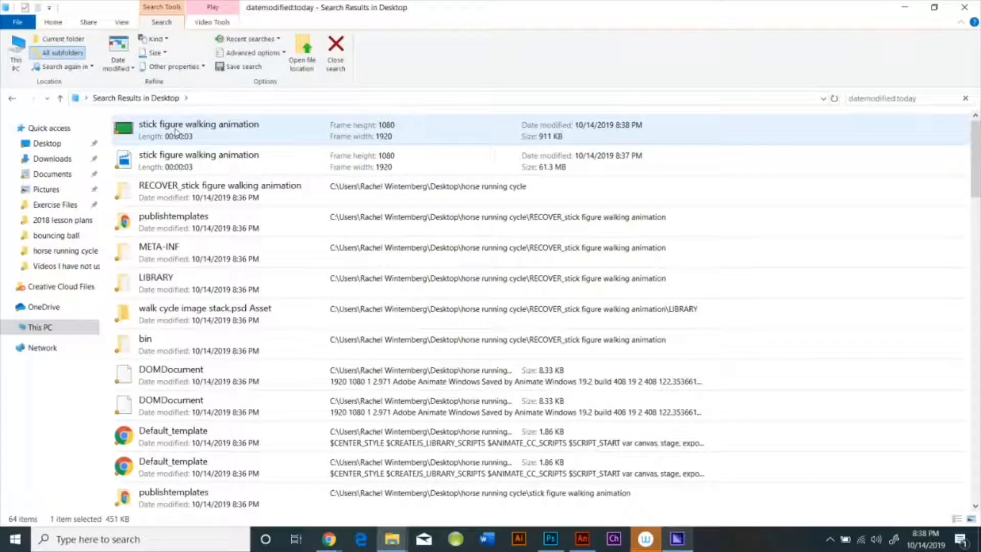
left_click(175, 132)
double_click(176, 132)
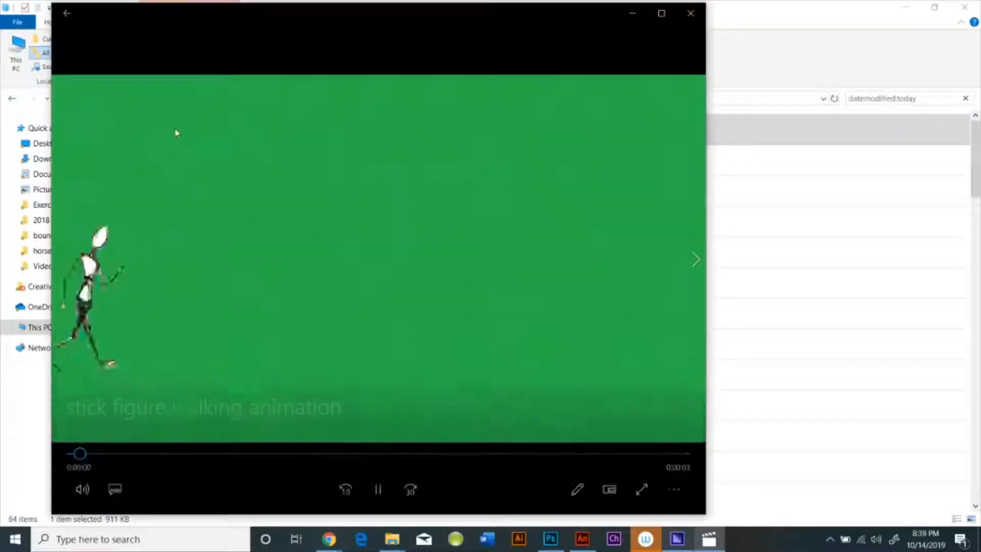